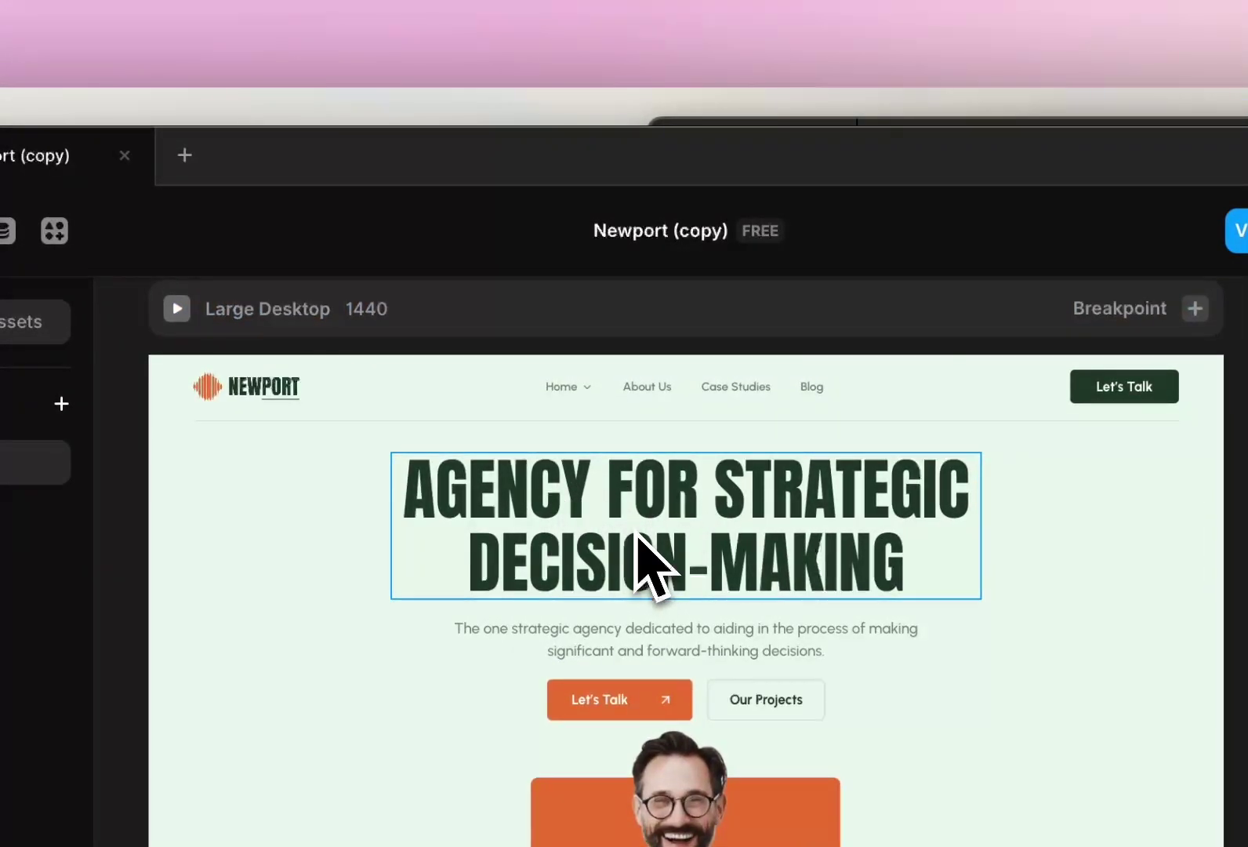
Select the hero headline and bring up its list of text styles.
click(632, 538)
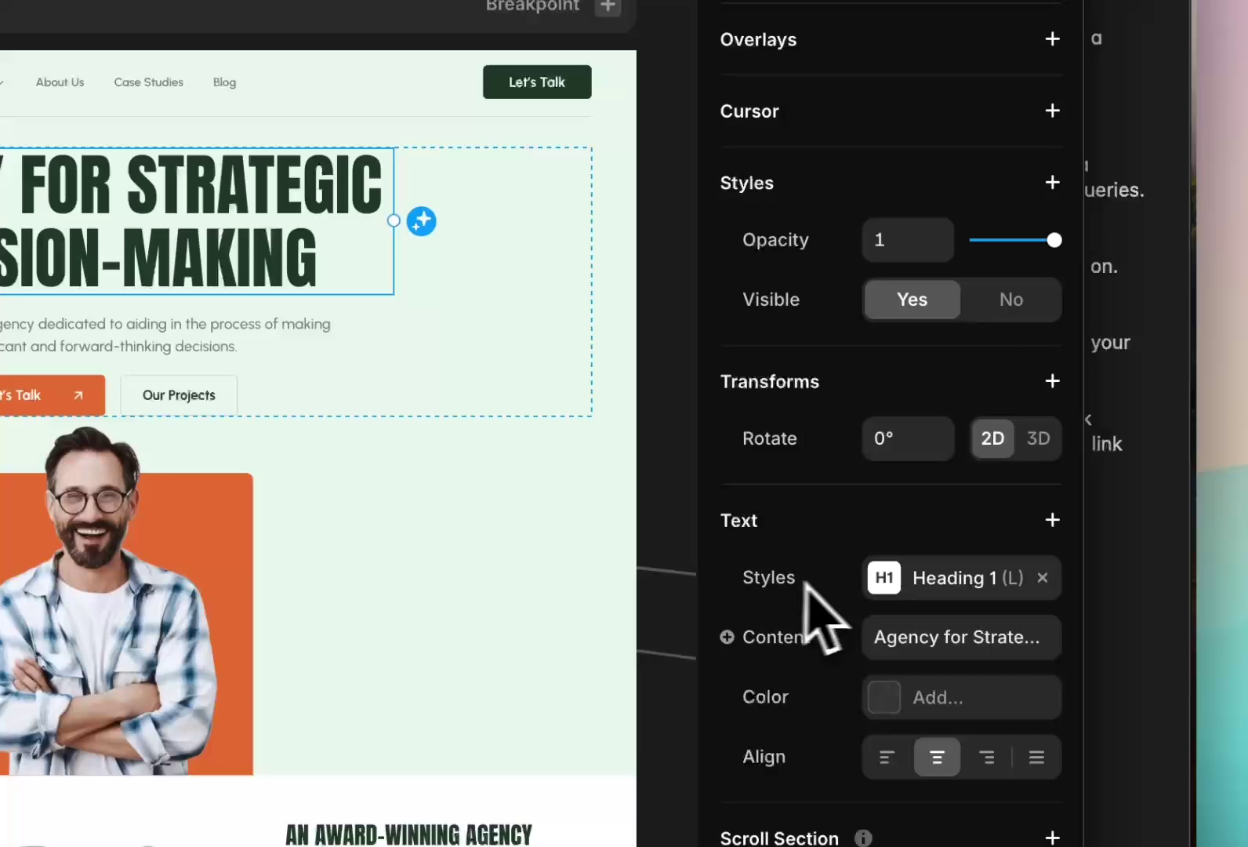
click(961, 621)
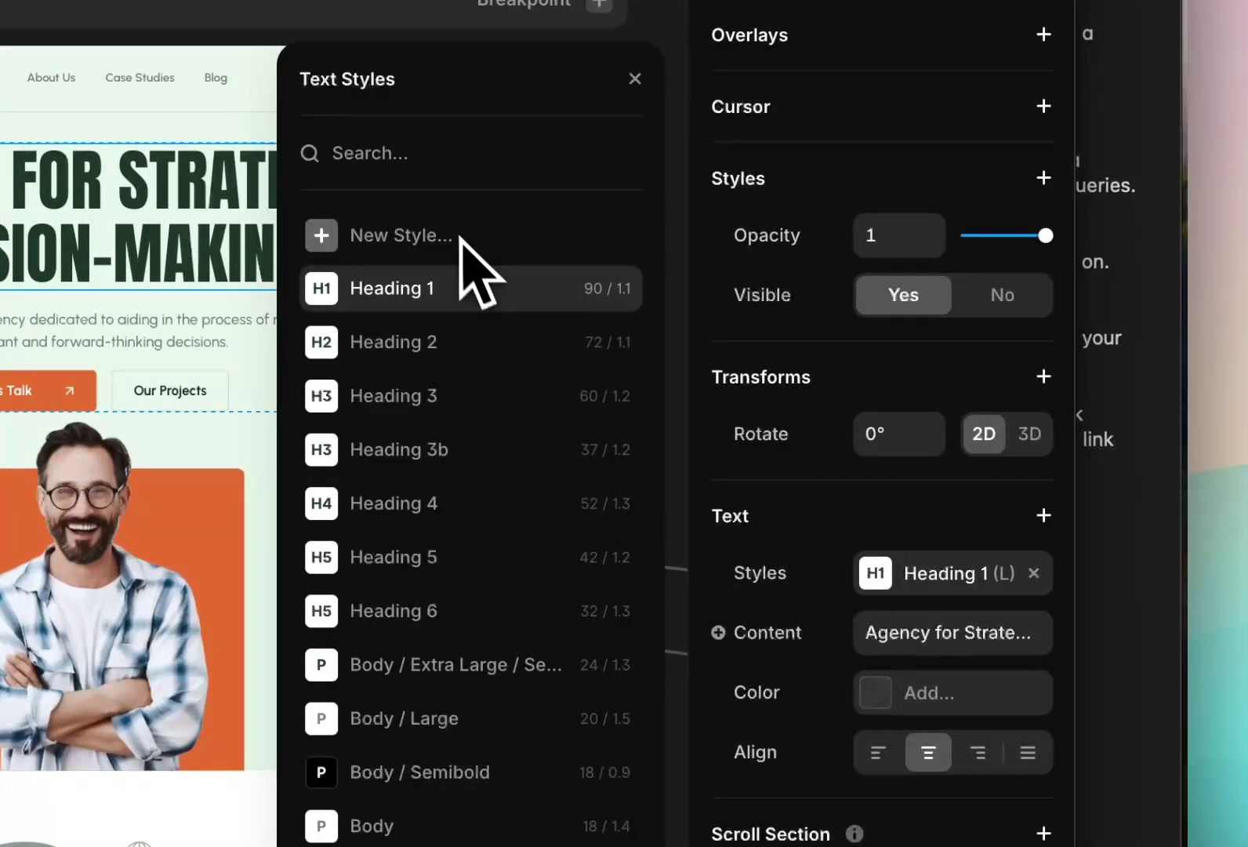
mouse_move(454, 307)
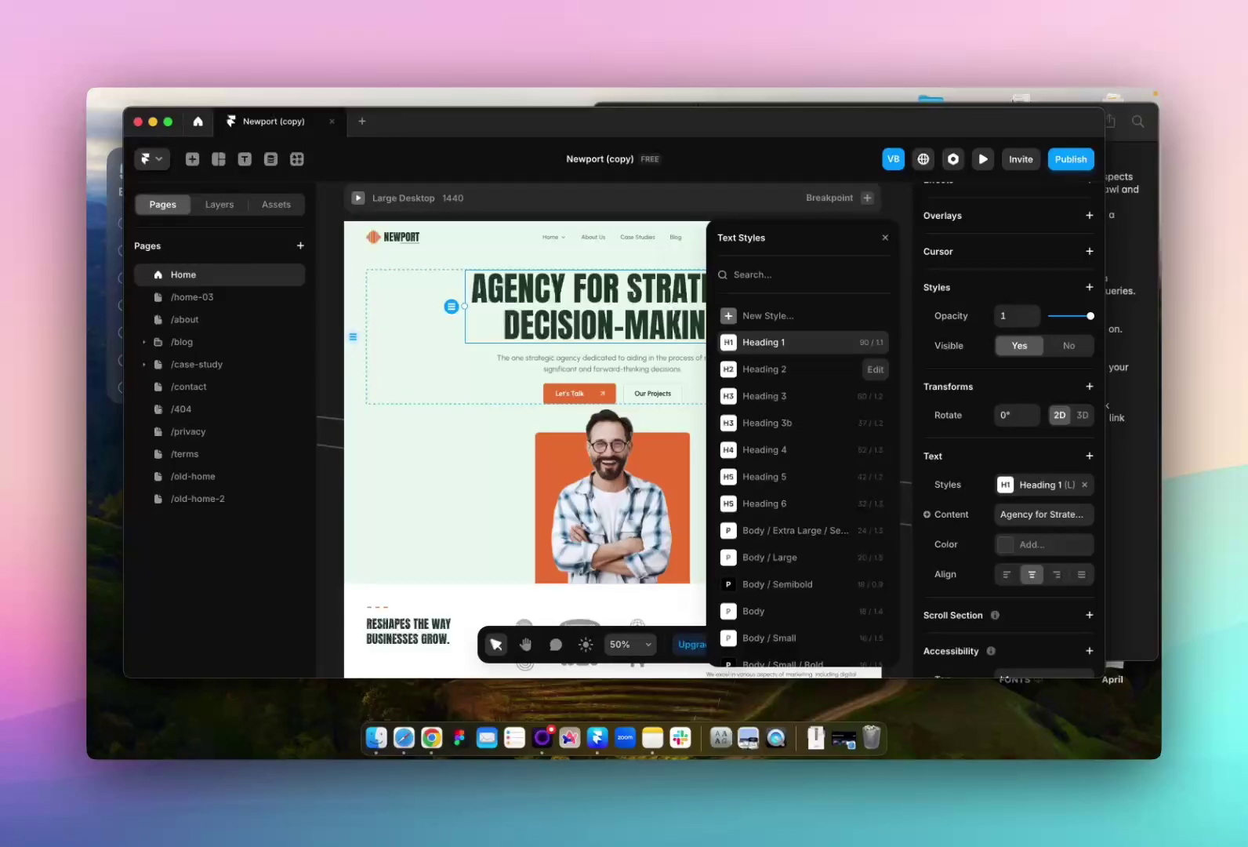
scroll(805, 465, down, 3)
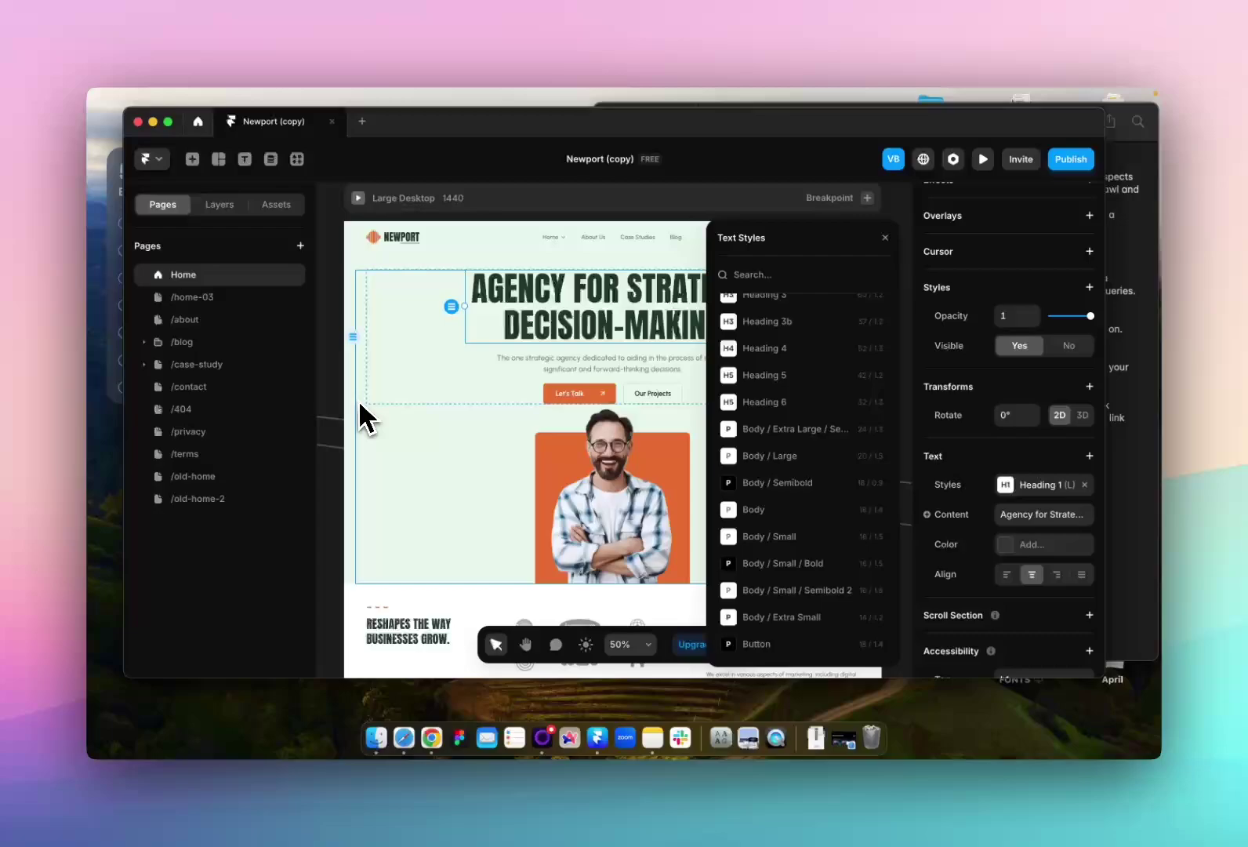
Select the whole hero section, scroll down the page, then scroll back up to the hero.
click(496, 438)
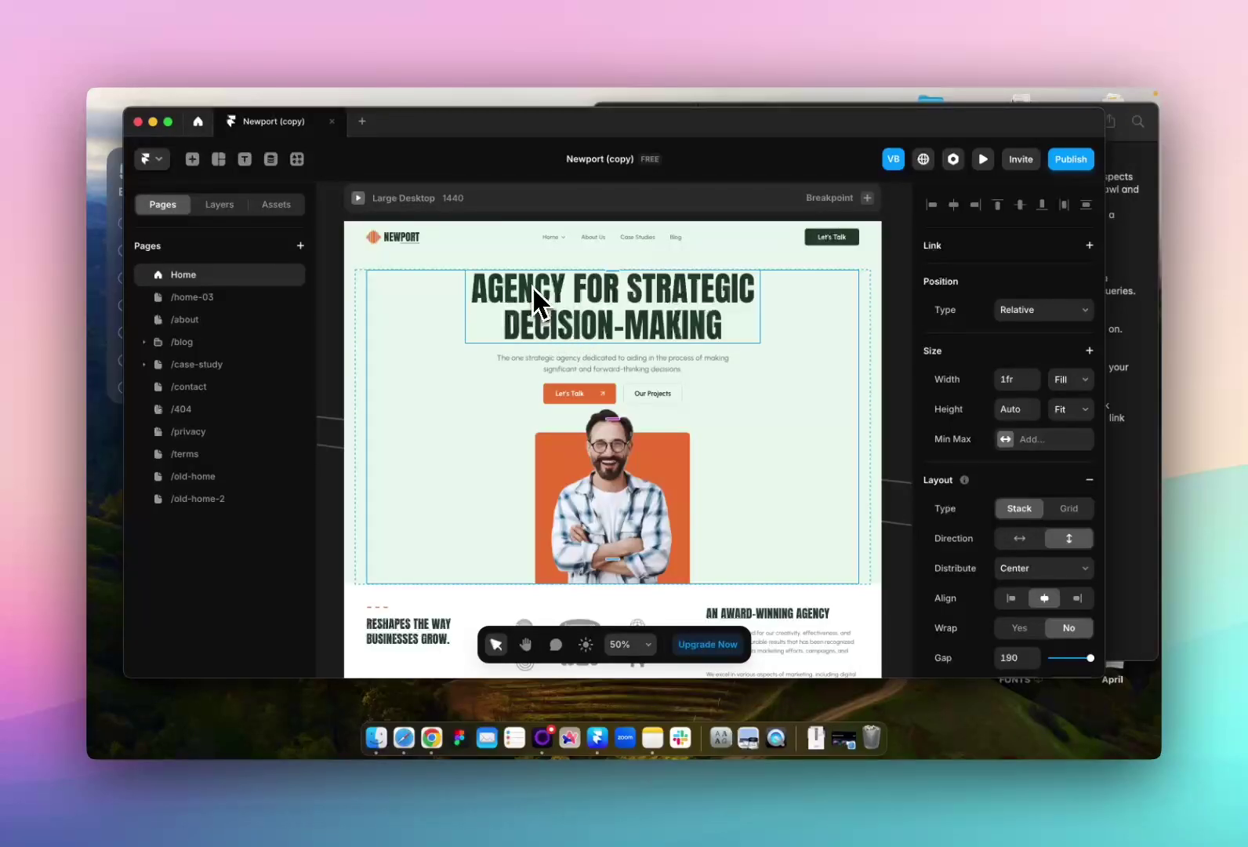
scroll(648, 337, down, 5)
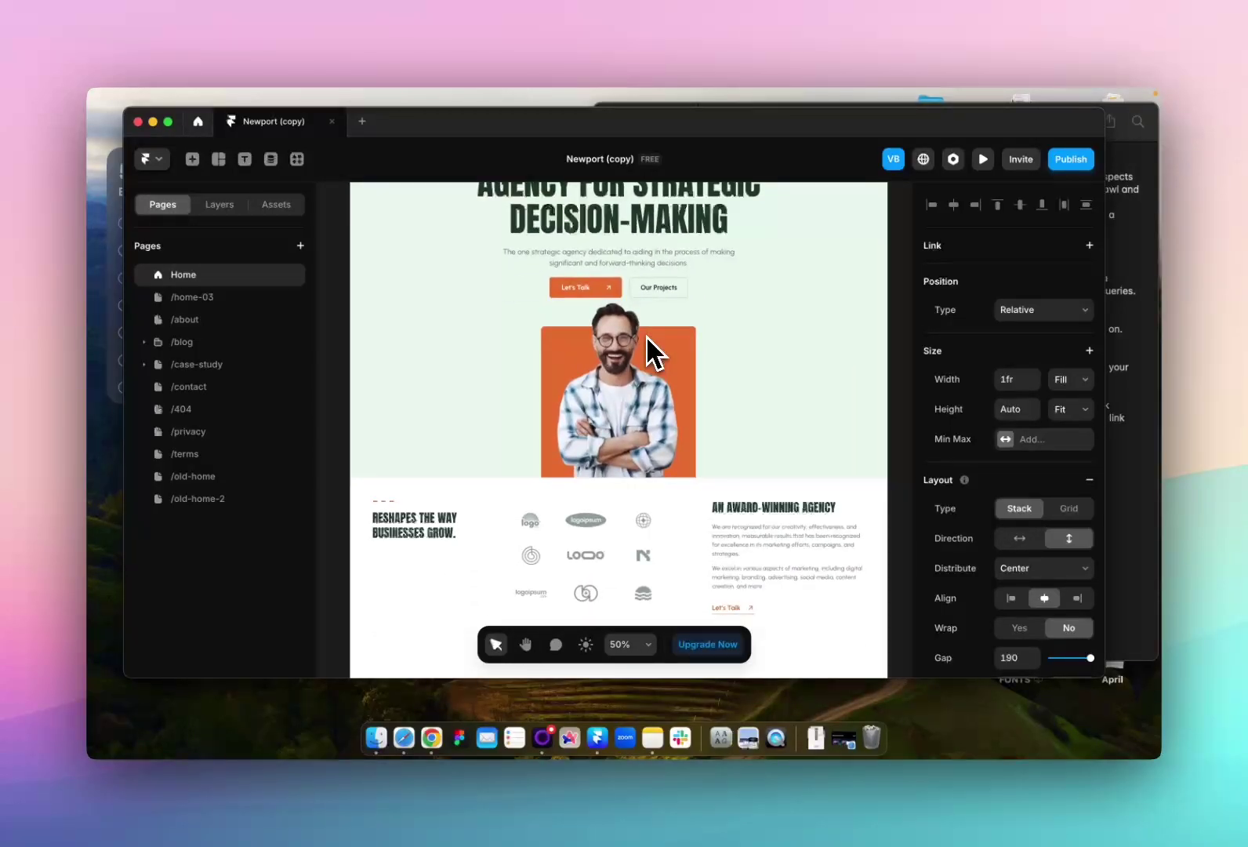
scroll(753, 527, down, 7)
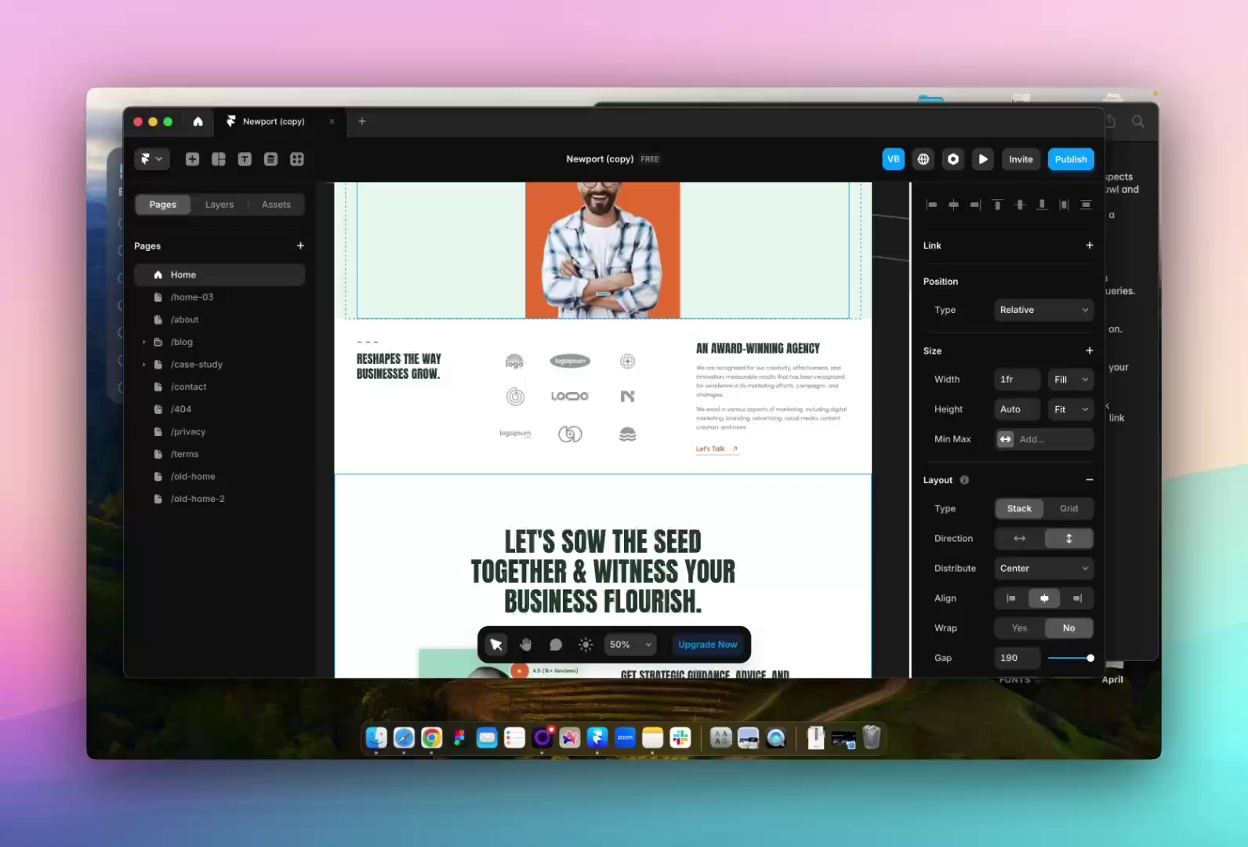
scroll(474, 413, up, 5)
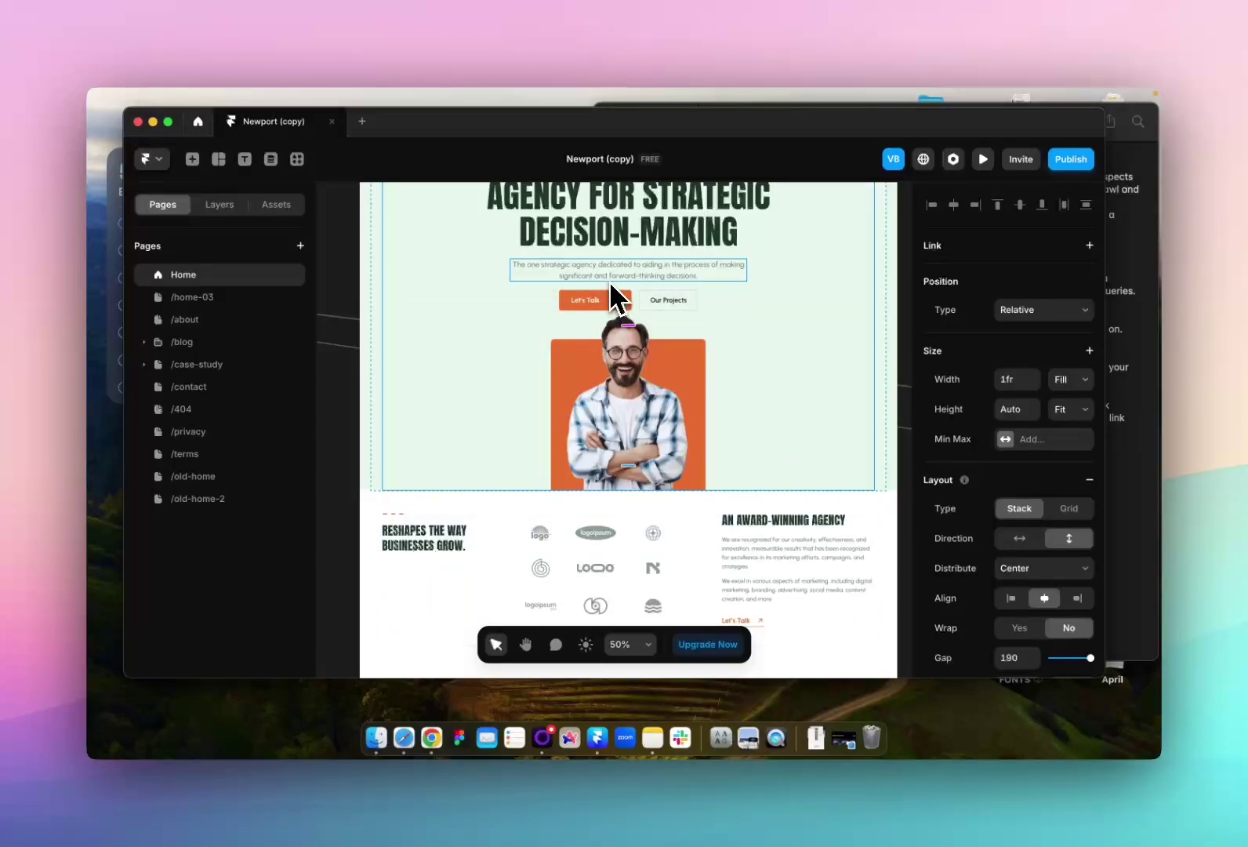
scroll(619, 268, up, 2)
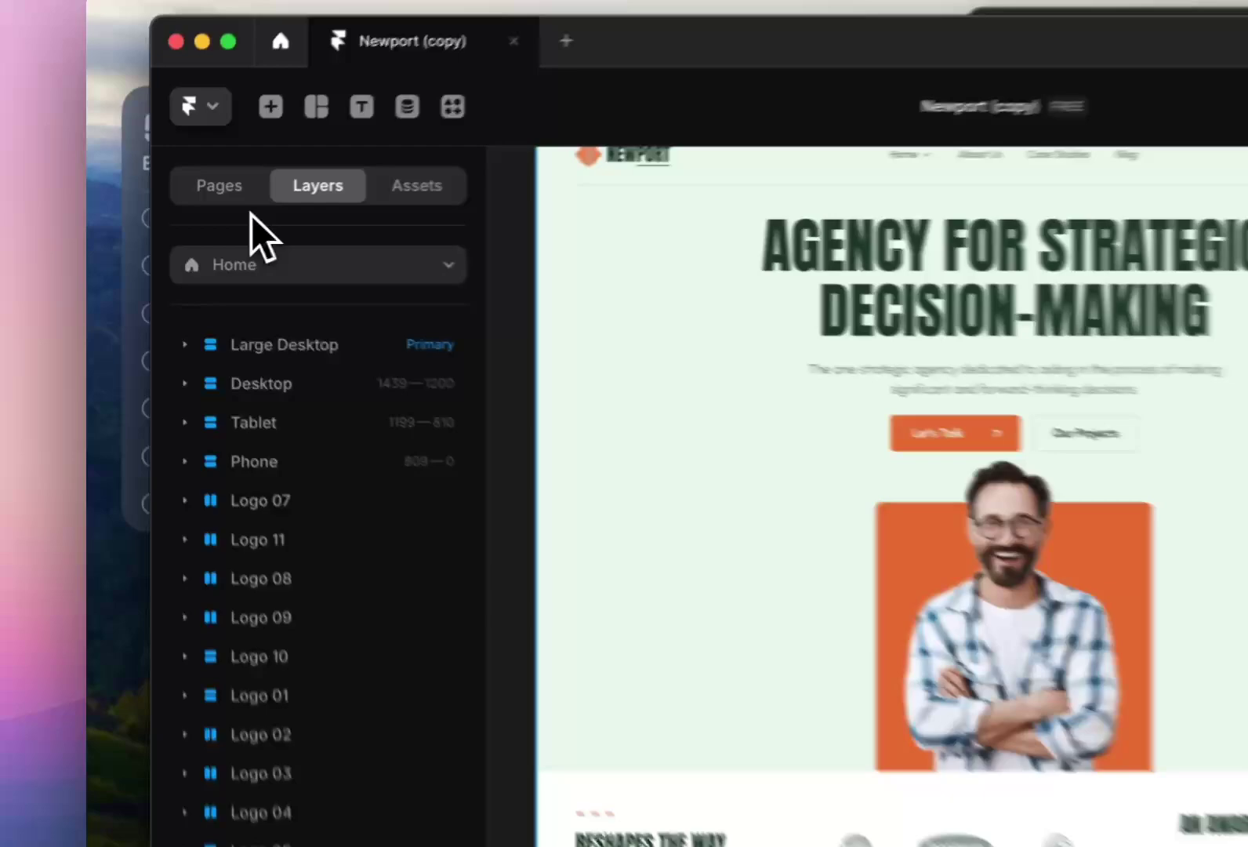
From the Pages list, preview /about, /case-study, /contact, /privacy and /terms, then return to Home.
click(171, 205)
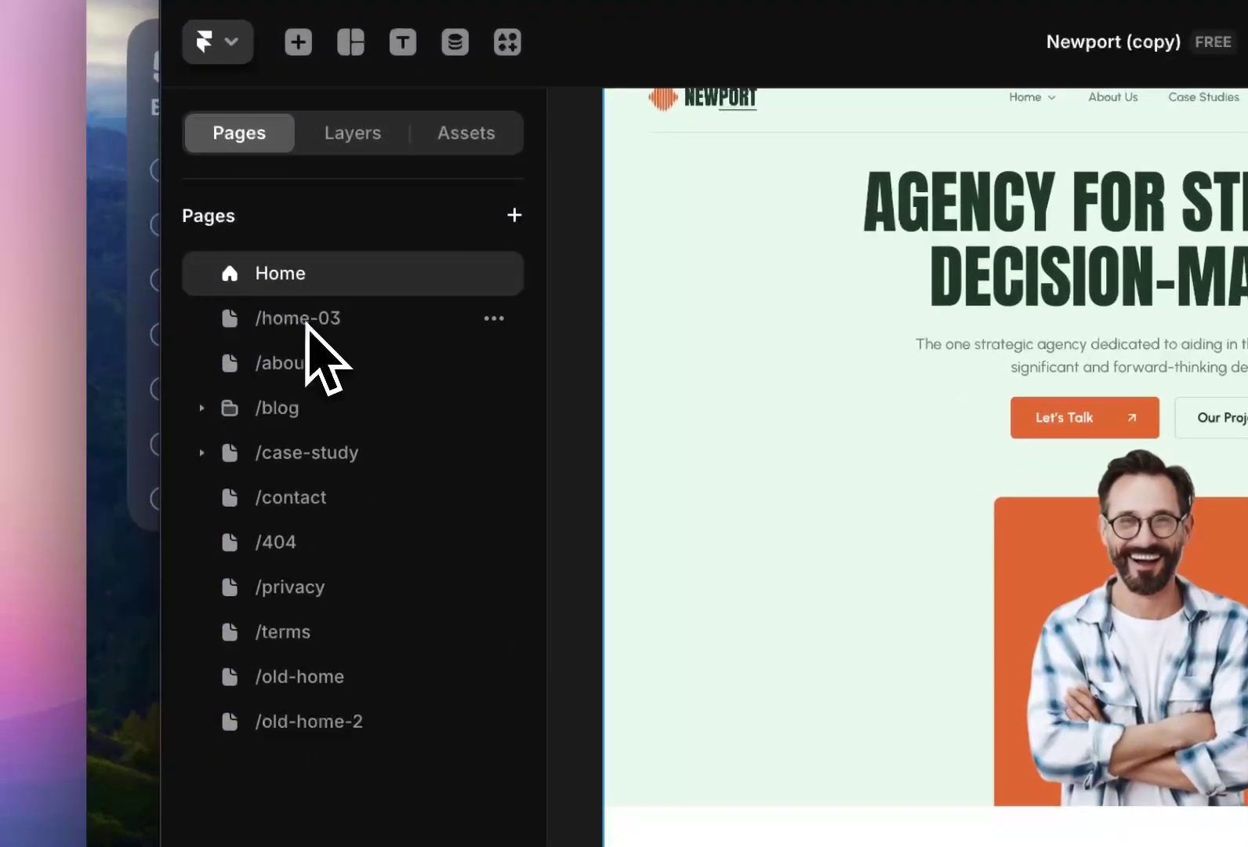
click(308, 419)
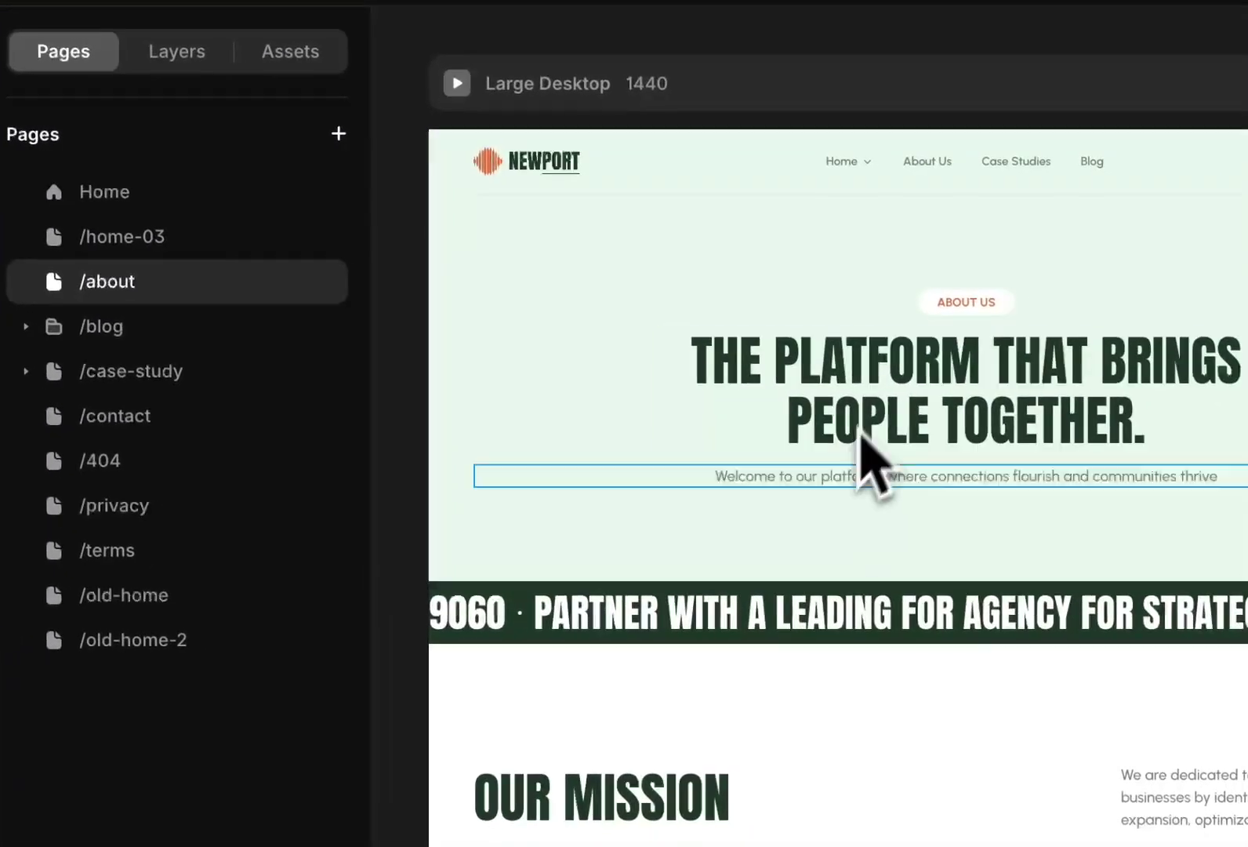
scroll(1036, 543, down, 2)
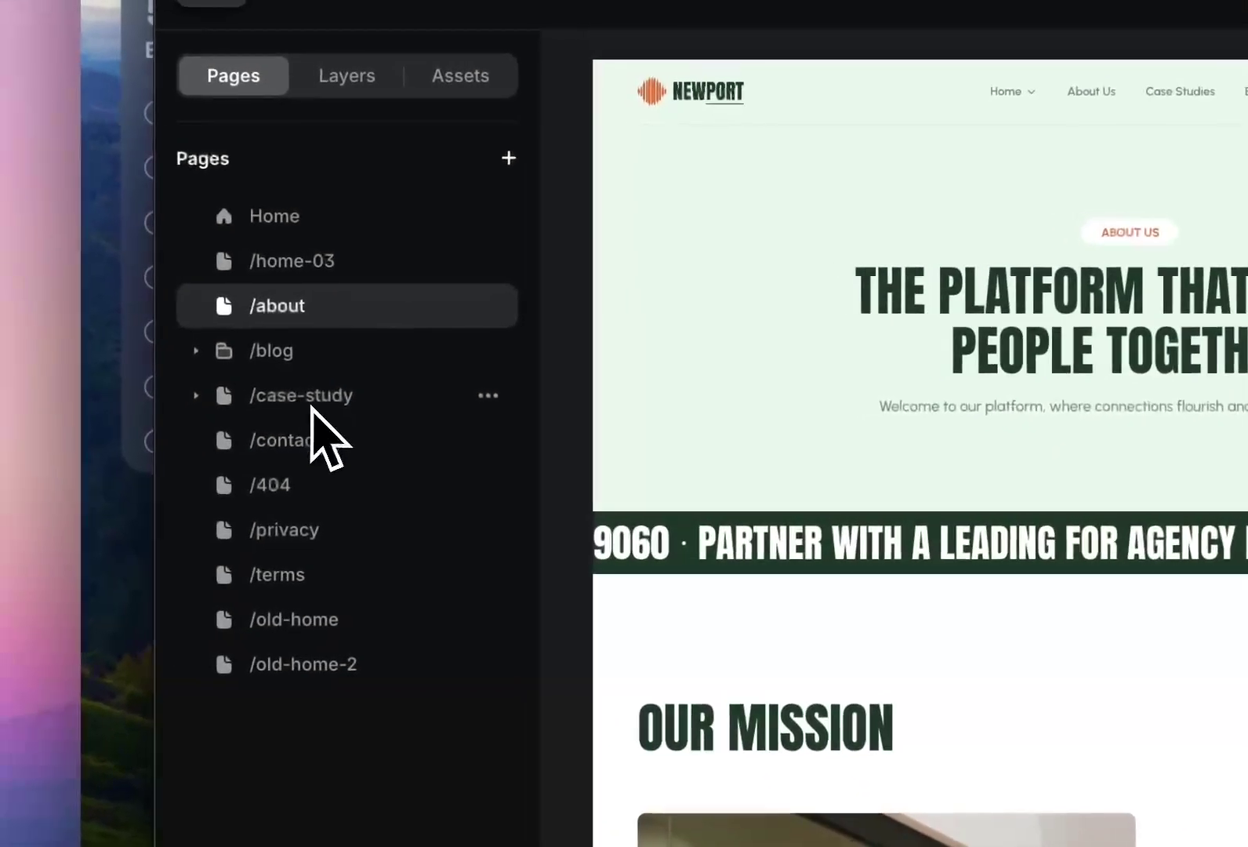
click(265, 392)
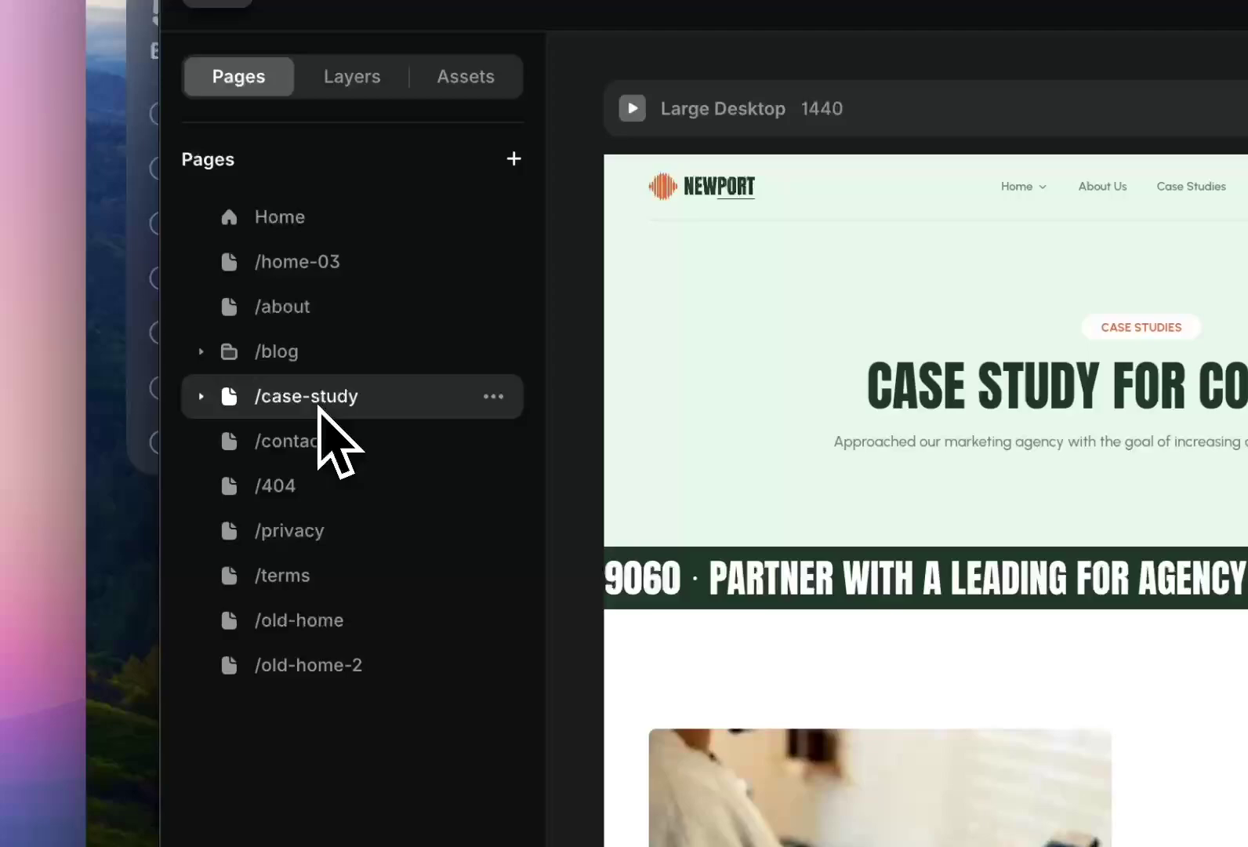
scroll(980, 635, down, 3)
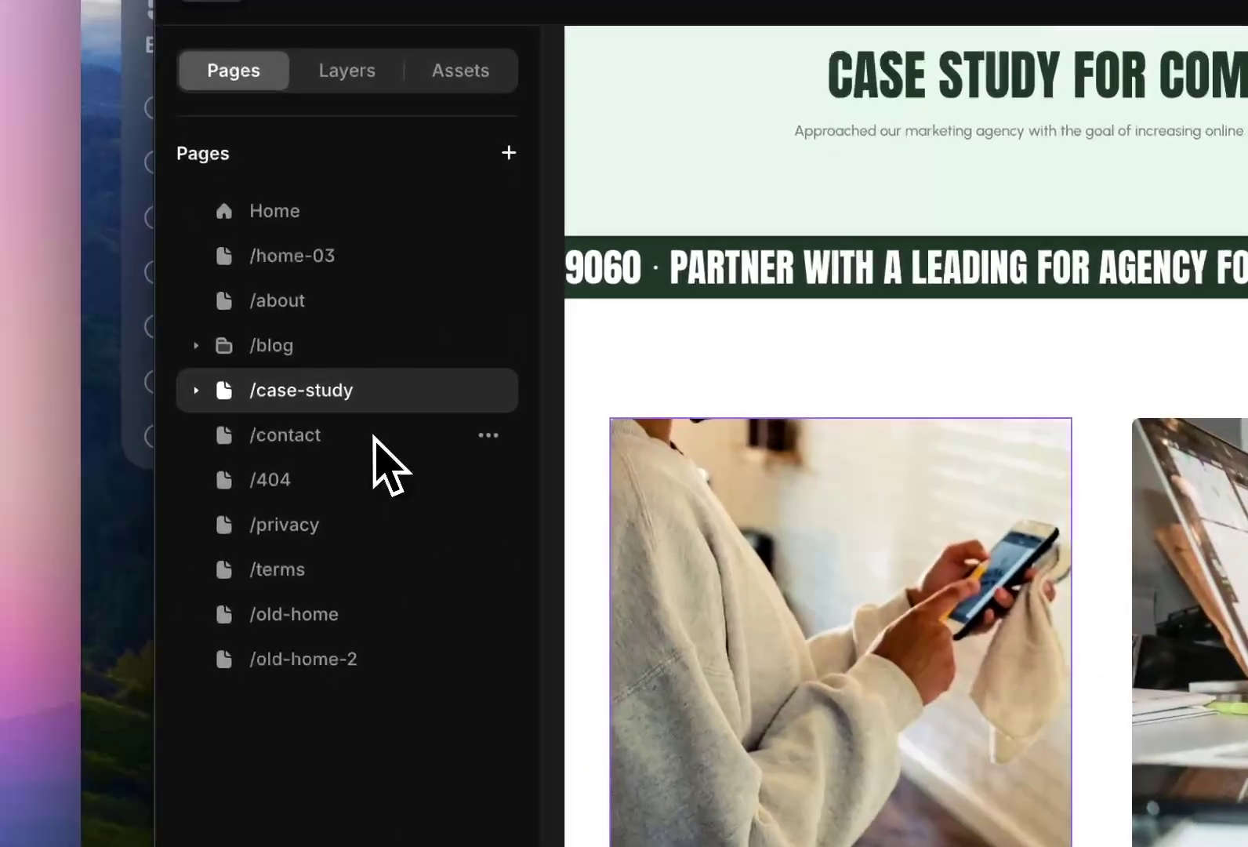
click(184, 303)
click(369, 530)
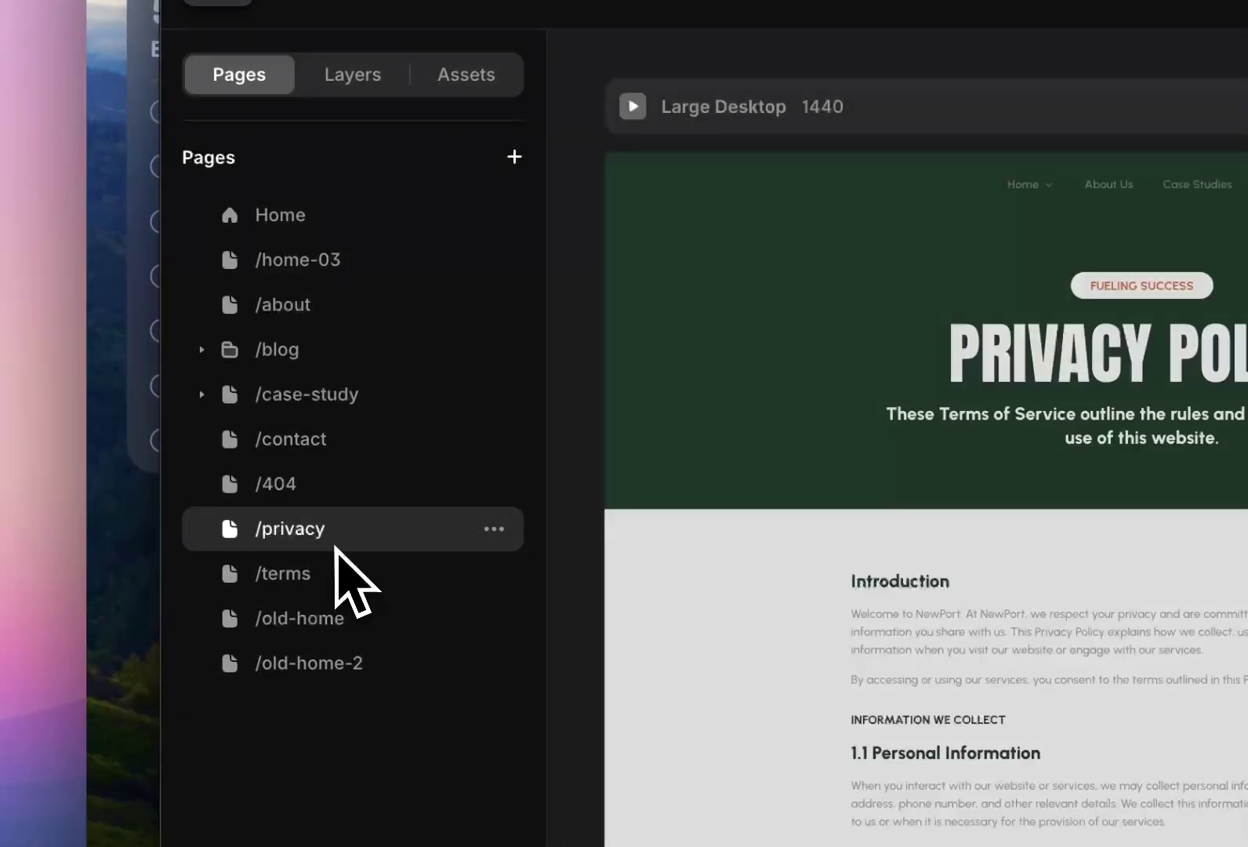
click(336, 580)
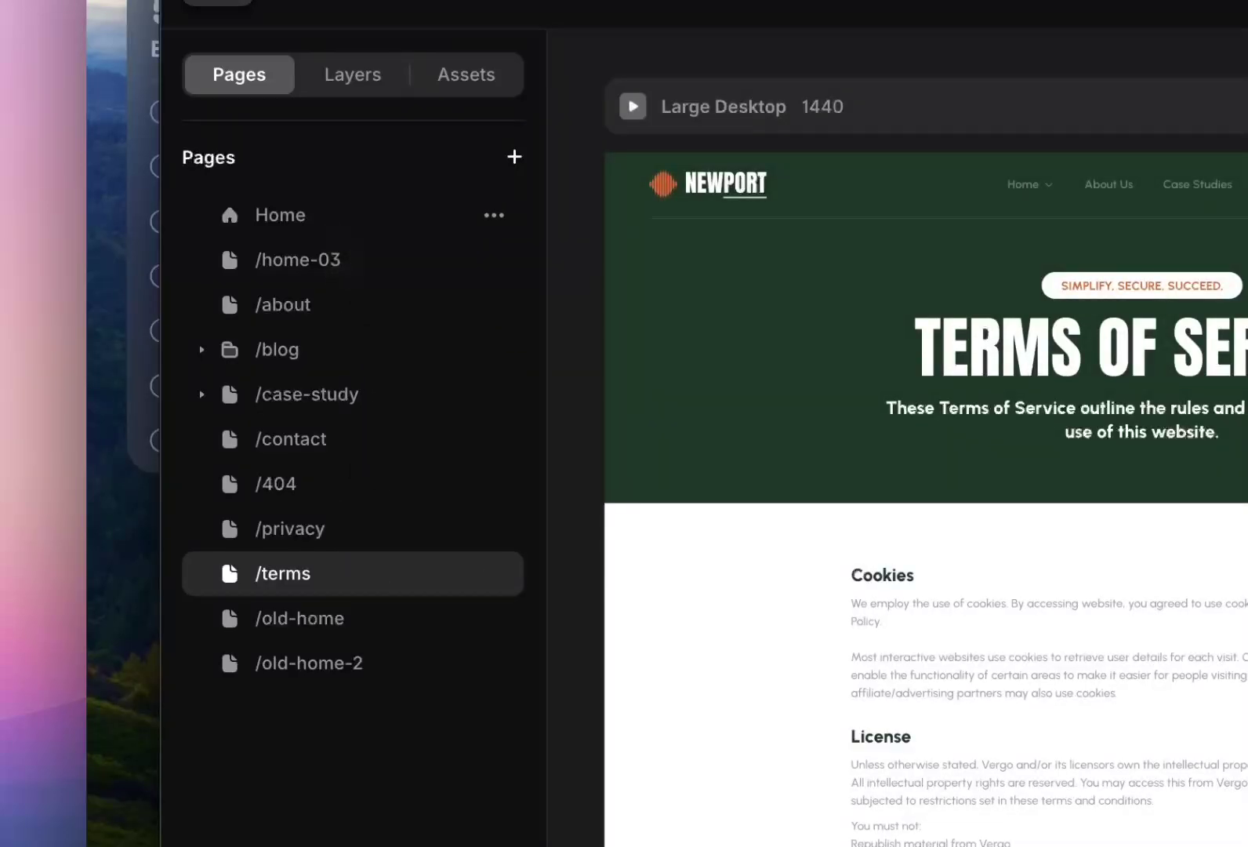
click(333, 228)
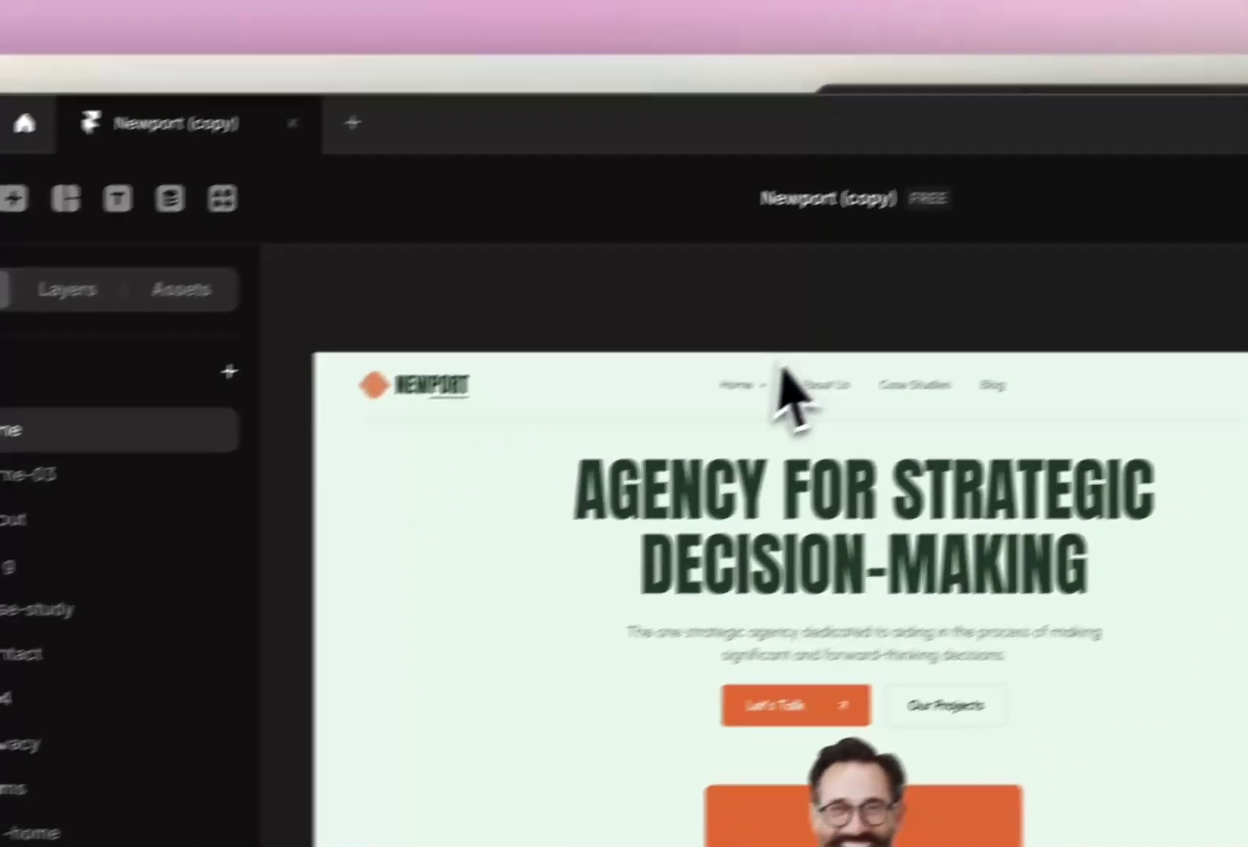
scroll(679, 439, up, 3)
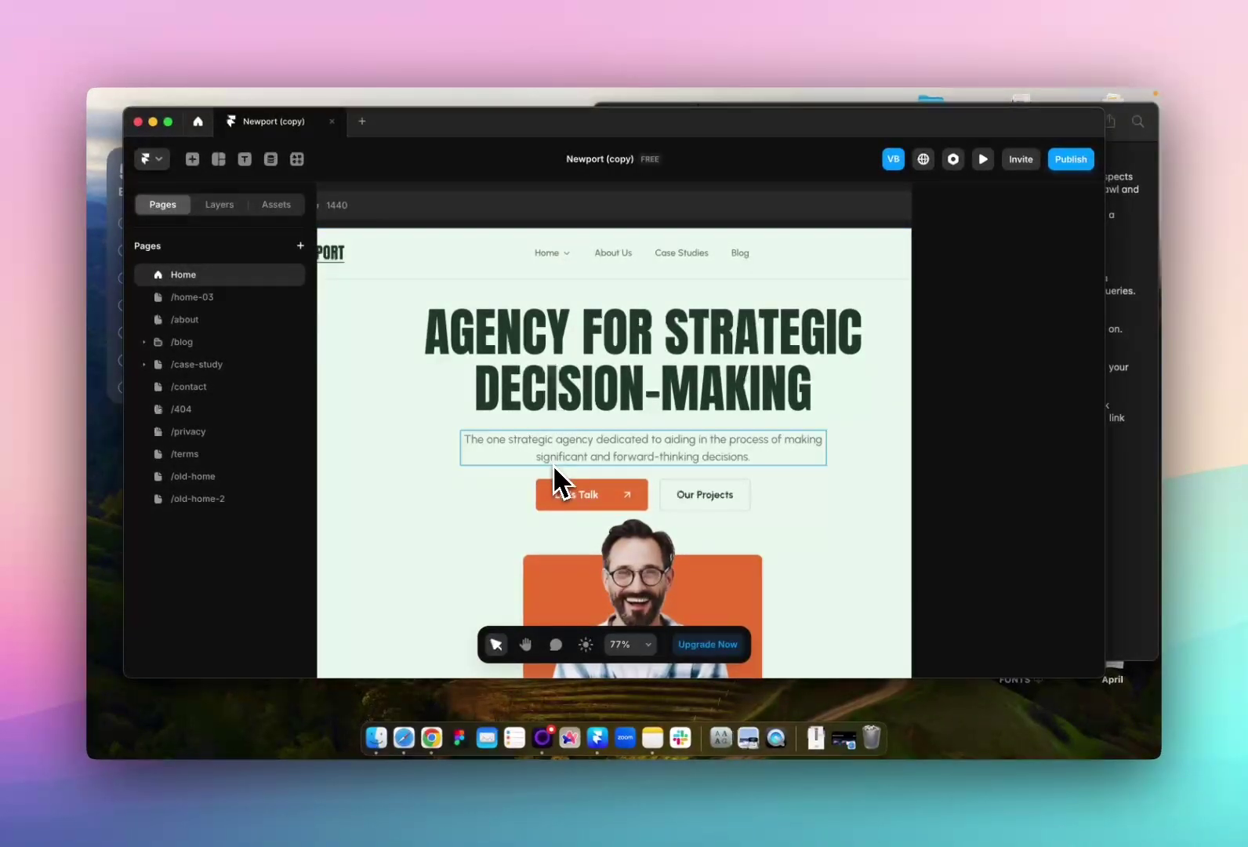
scroll(539, 345, down, 5)
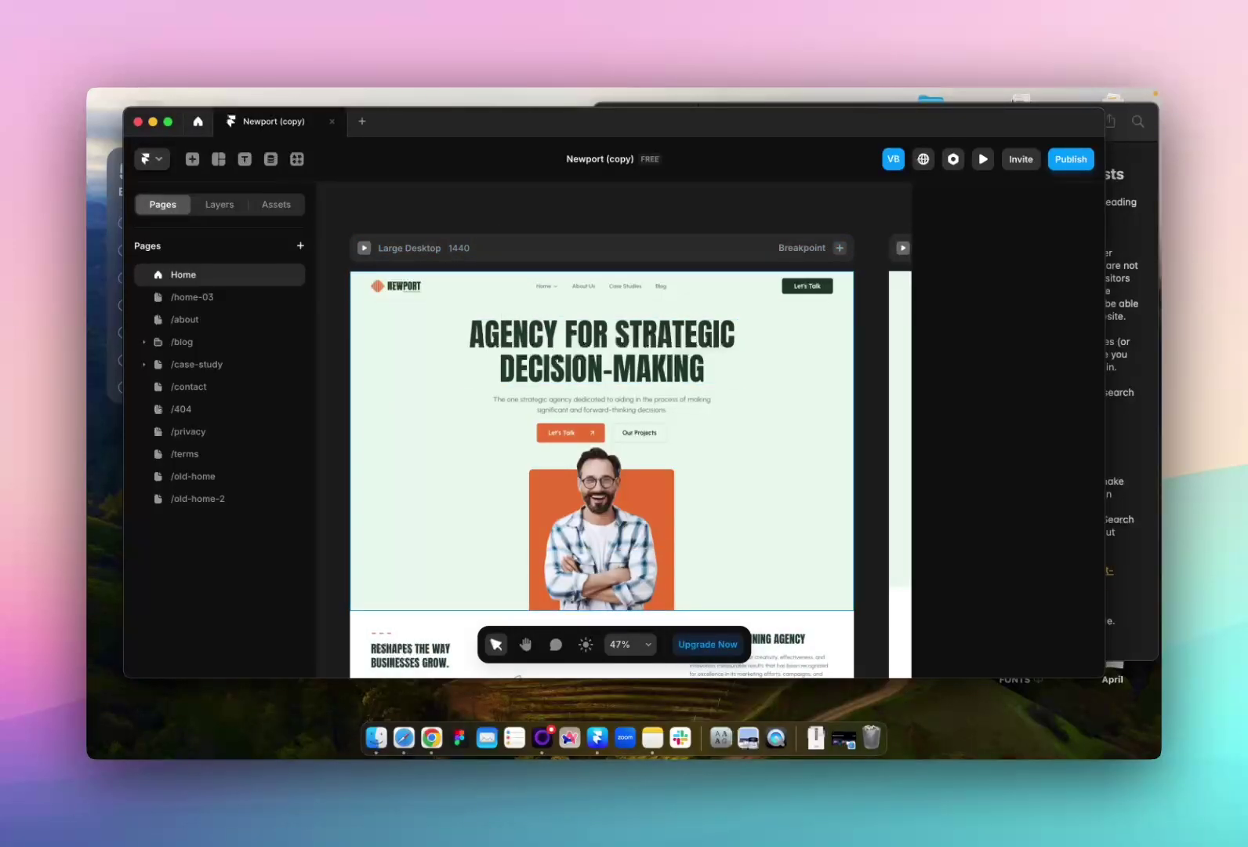
scroll(510, 327, right, 2)
scroll(614, 473, right, 5)
scroll(614, 474, down, 3)
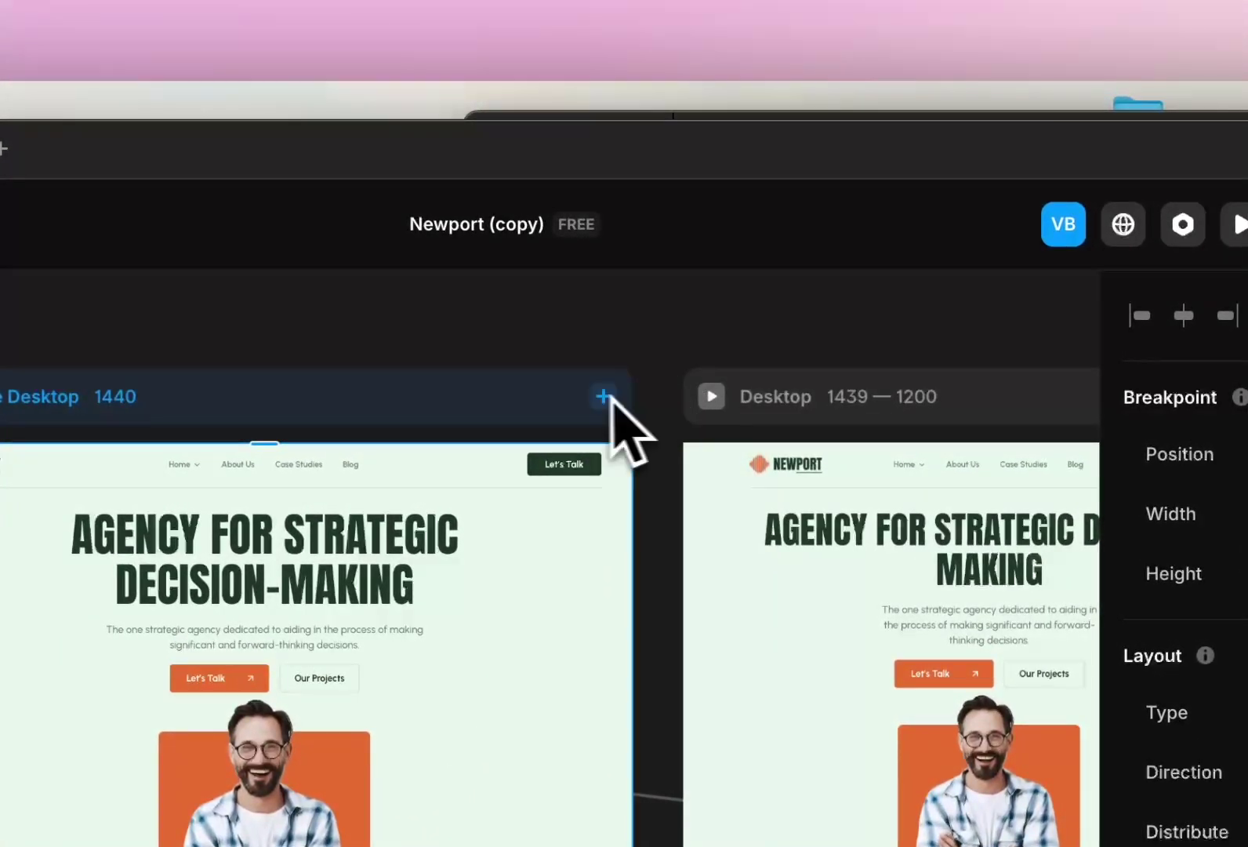
scroll(549, 596, down, 5)
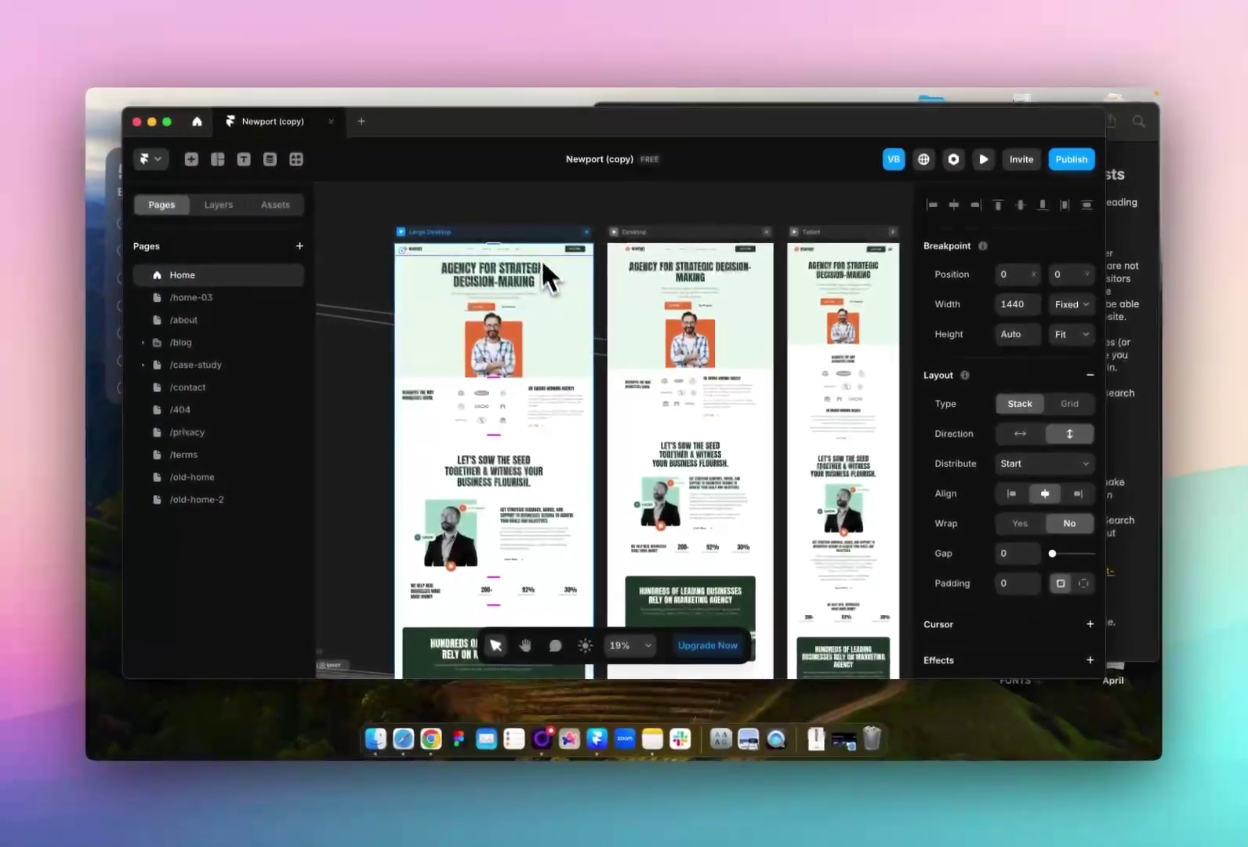
scroll(537, 243, right, 5)
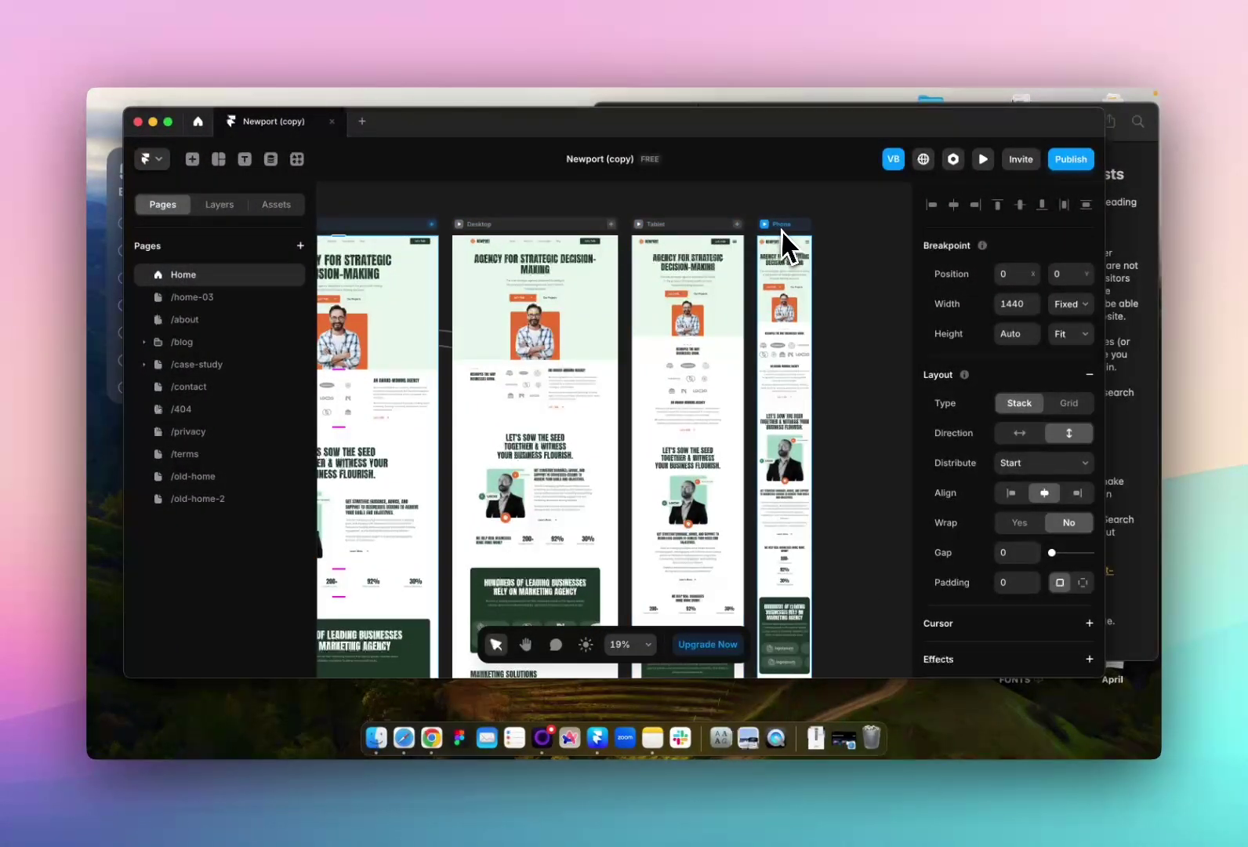
scroll(781, 231, up, 3)
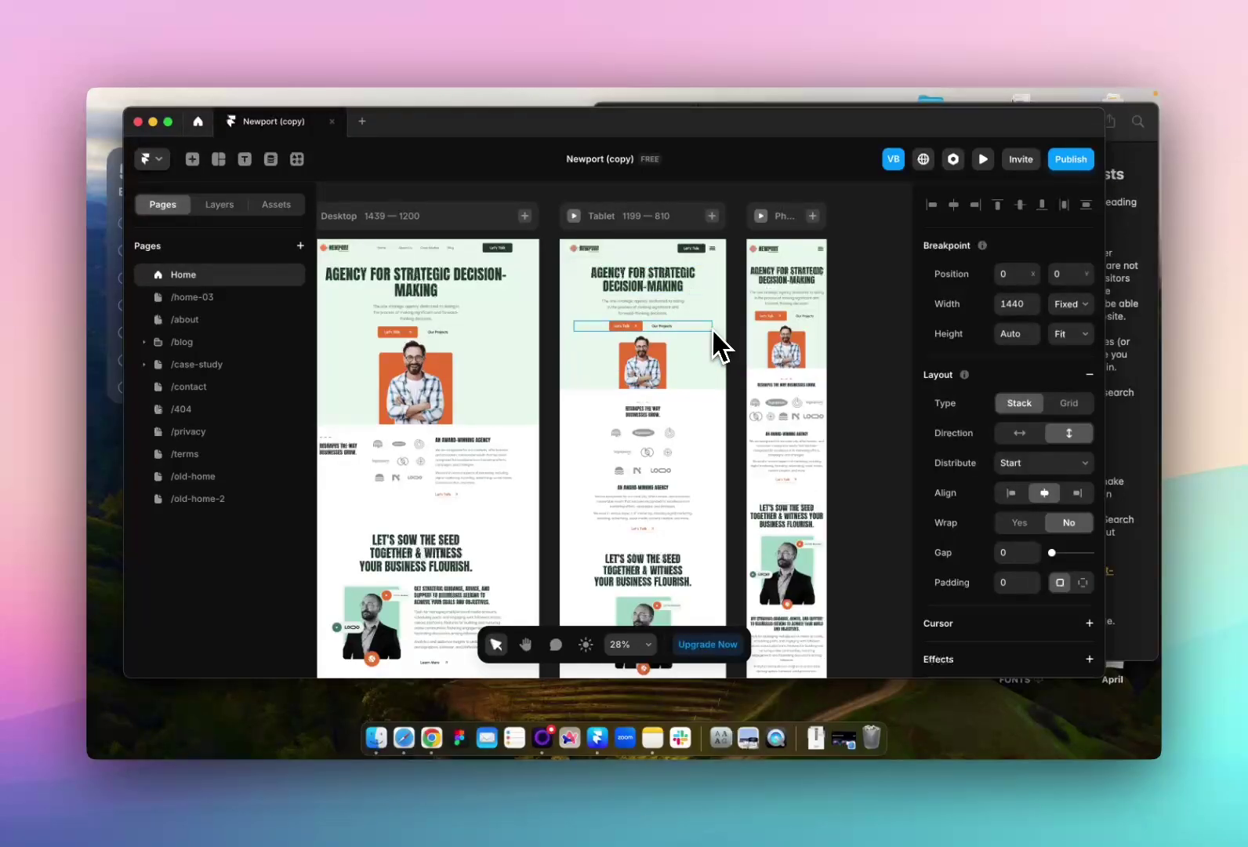
scroll(787, 314, up, 3)
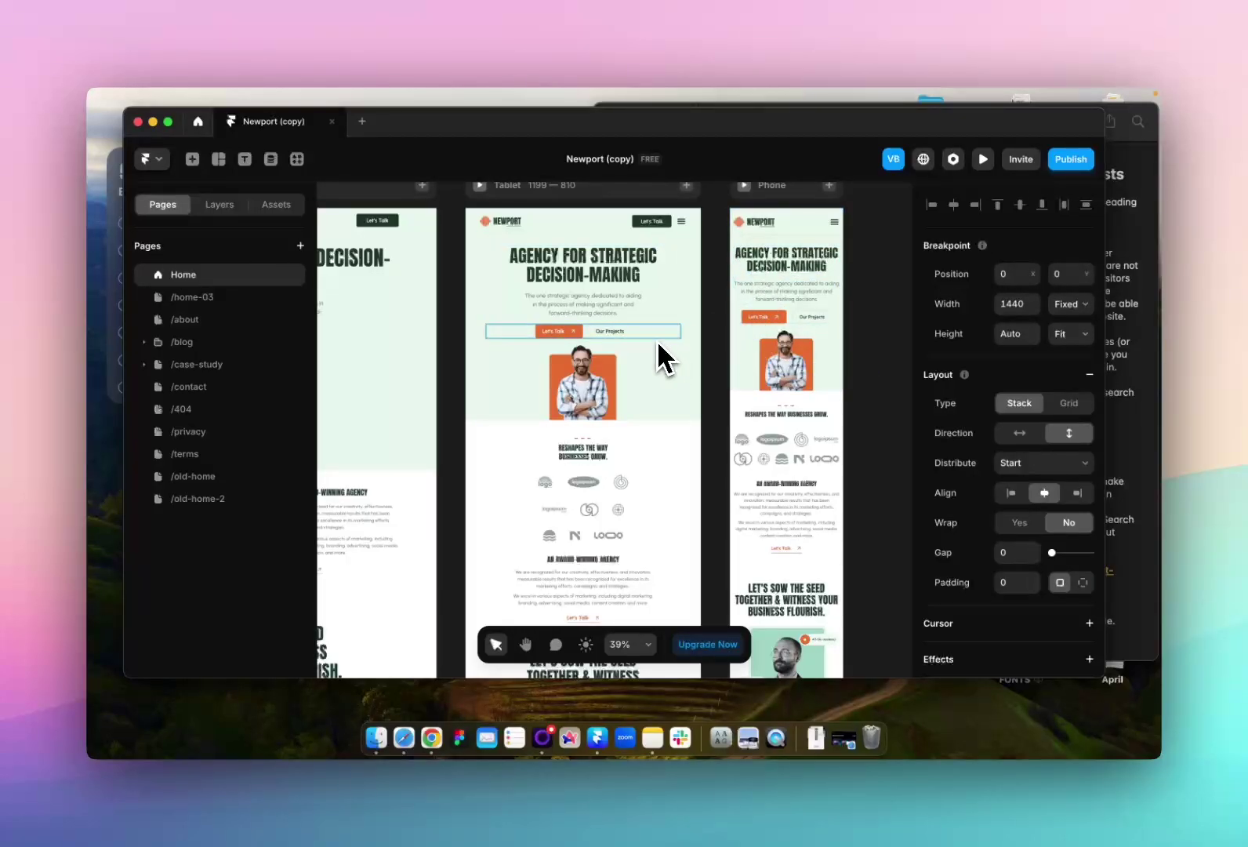
scroll(661, 353, left, 3)
scroll(527, 338, right, 6)
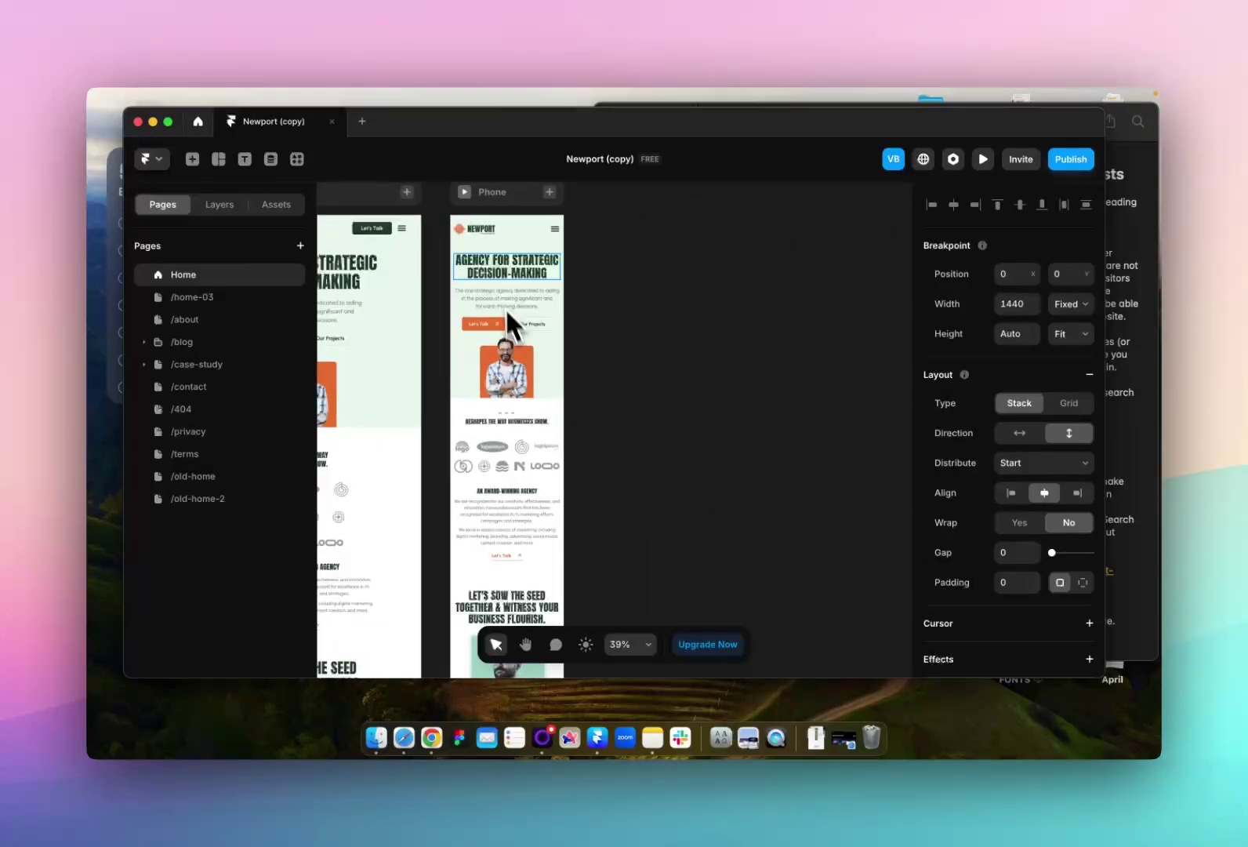
scroll(507, 310, up, 5)
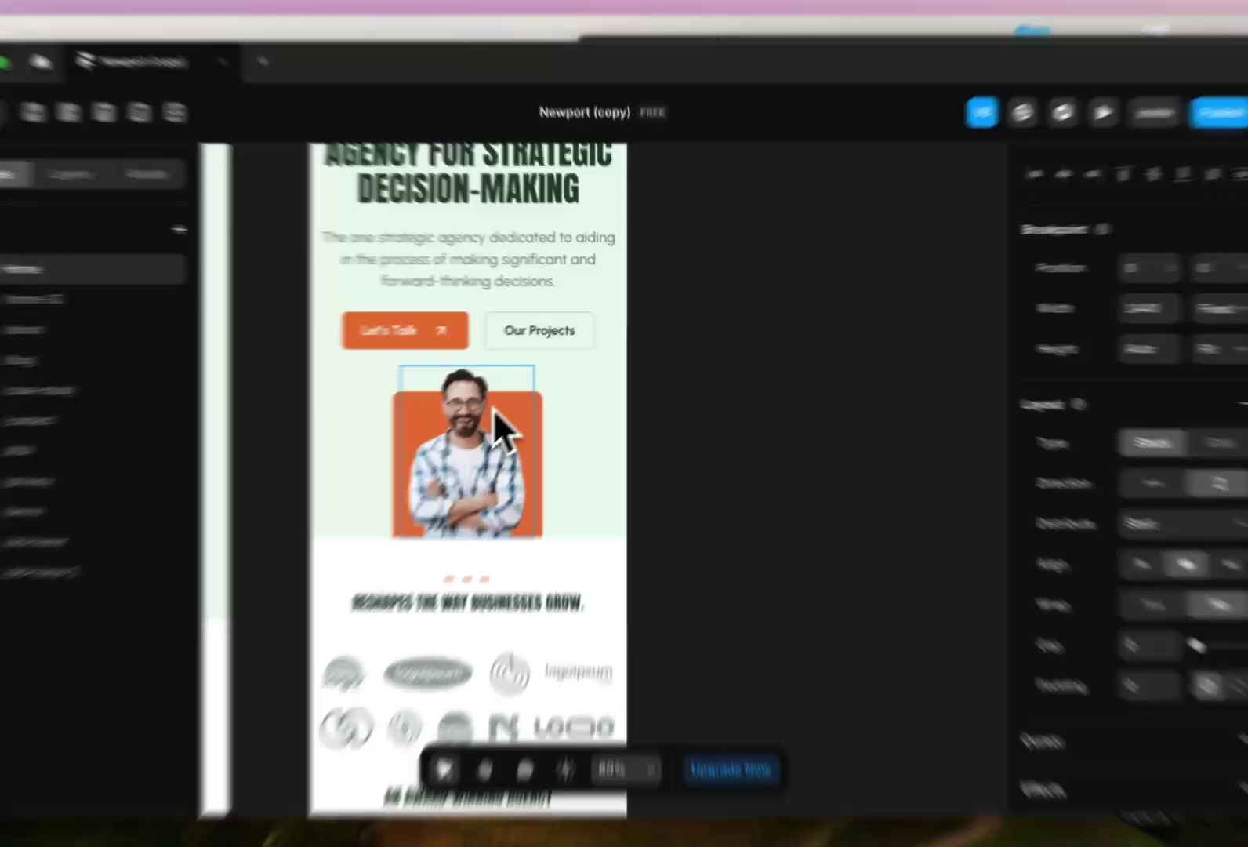
Hide the portrait image in the Phone layout, then make it visible again.
click(534, 396)
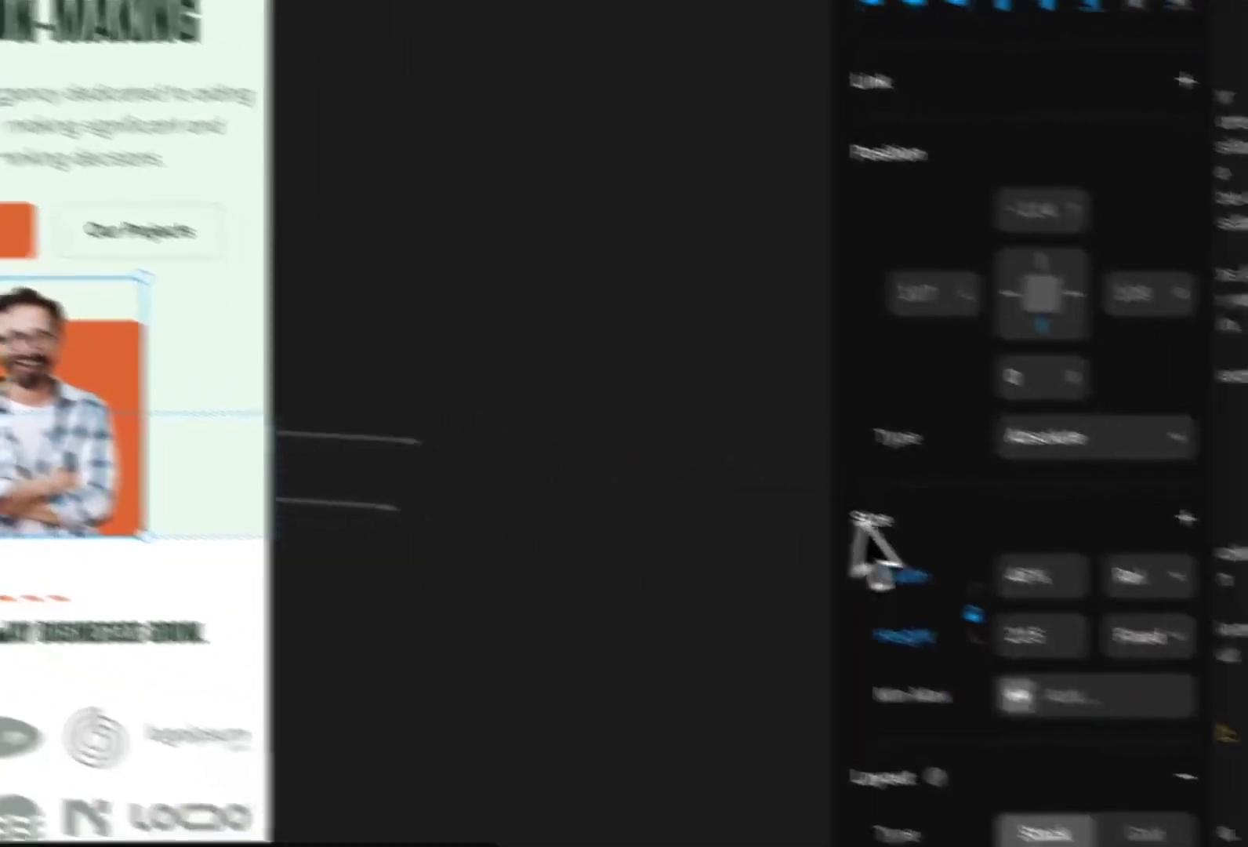
scroll(858, 533, down, 10)
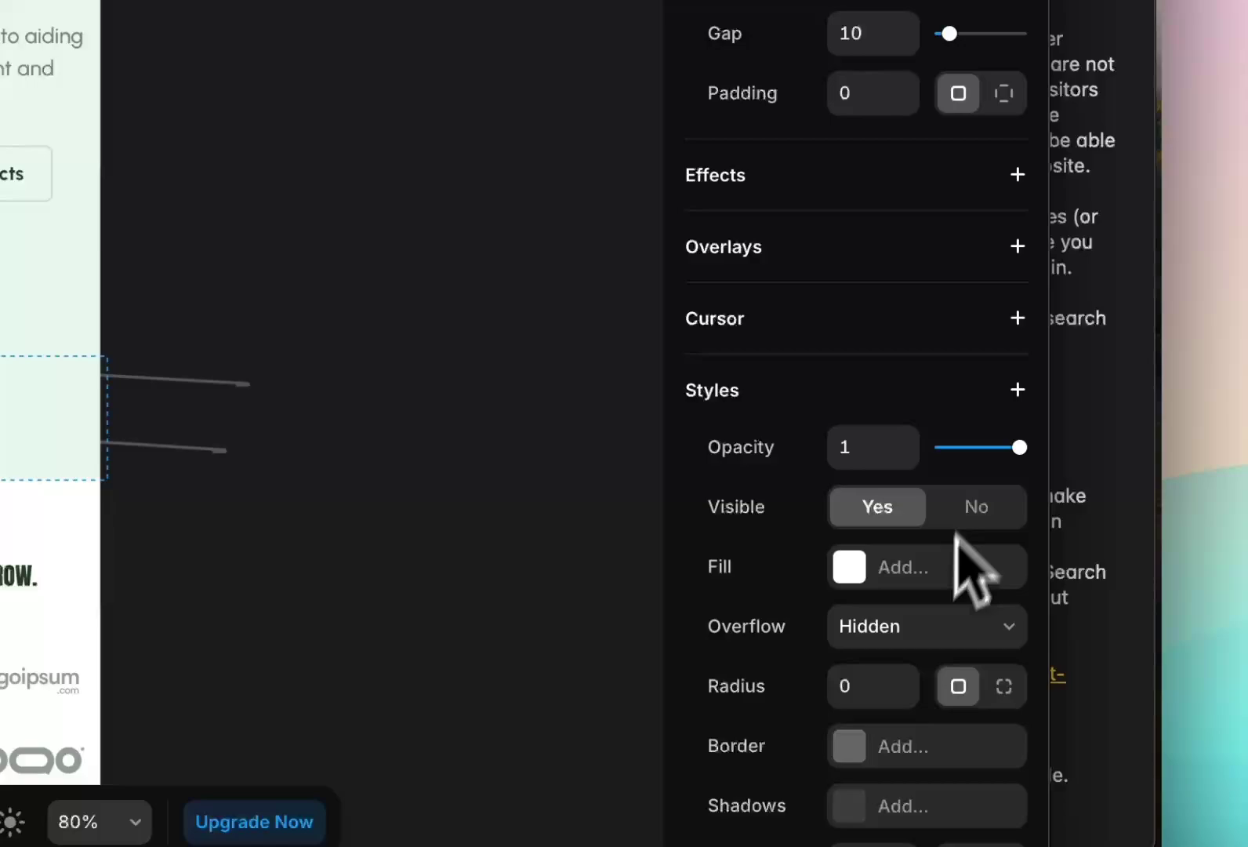
click(1015, 512)
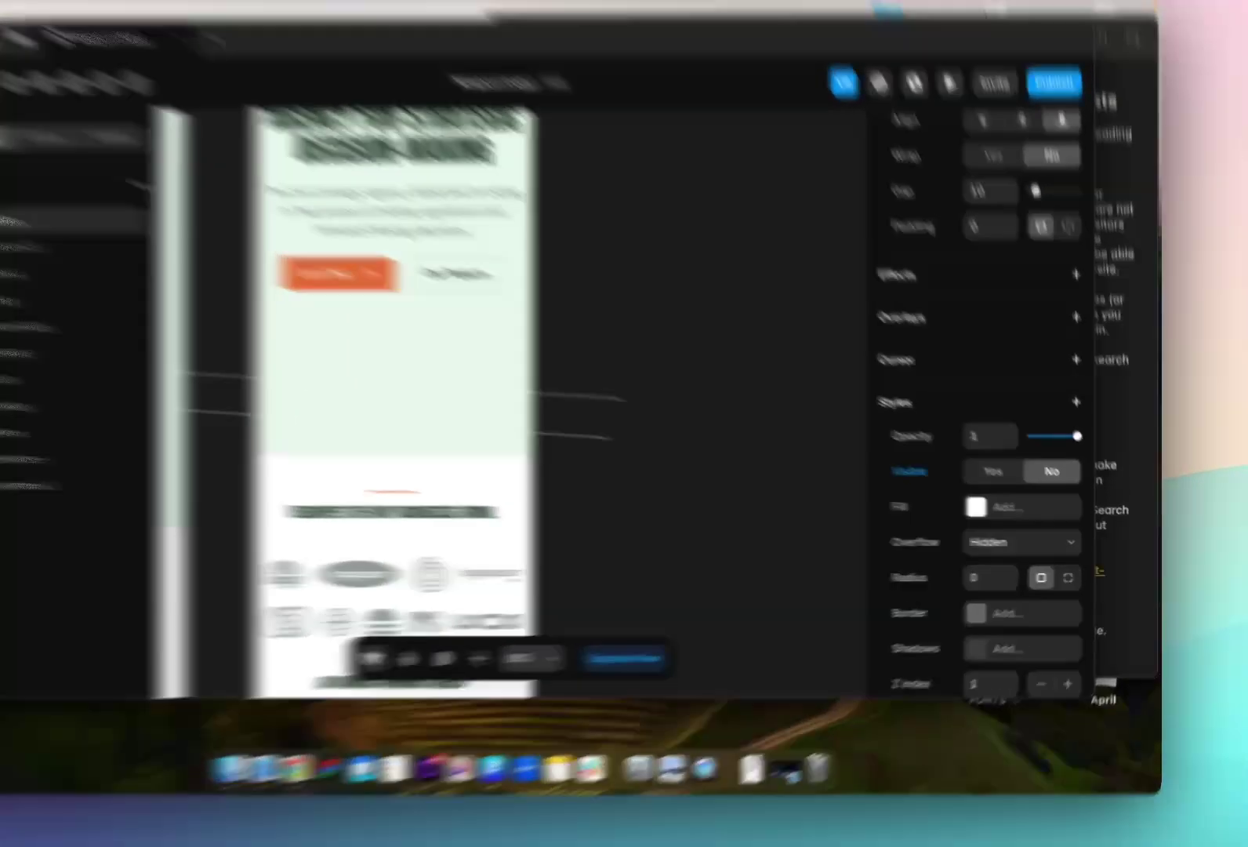
click(1019, 486)
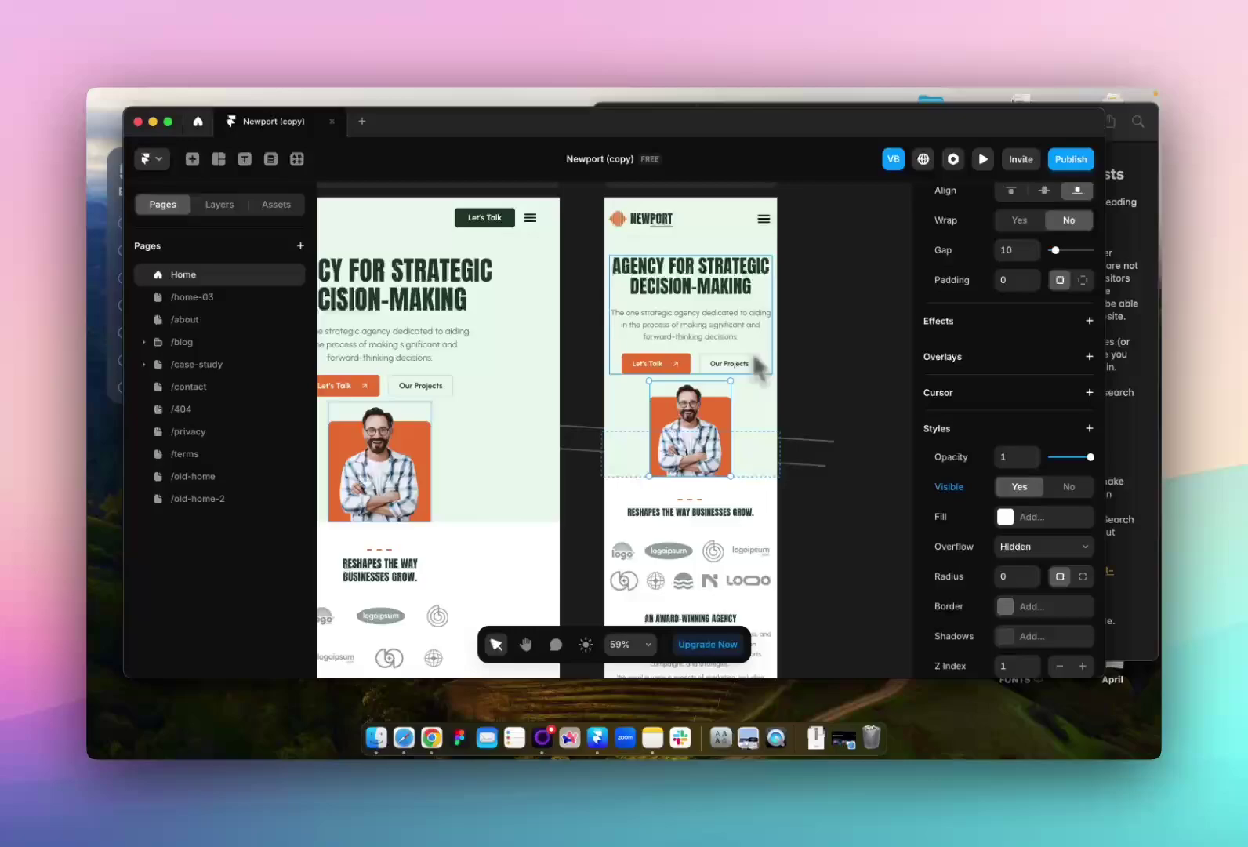
Select the desktop hero heading and bring up its Heading 1 text style choices.
scroll(756, 373, down, 3)
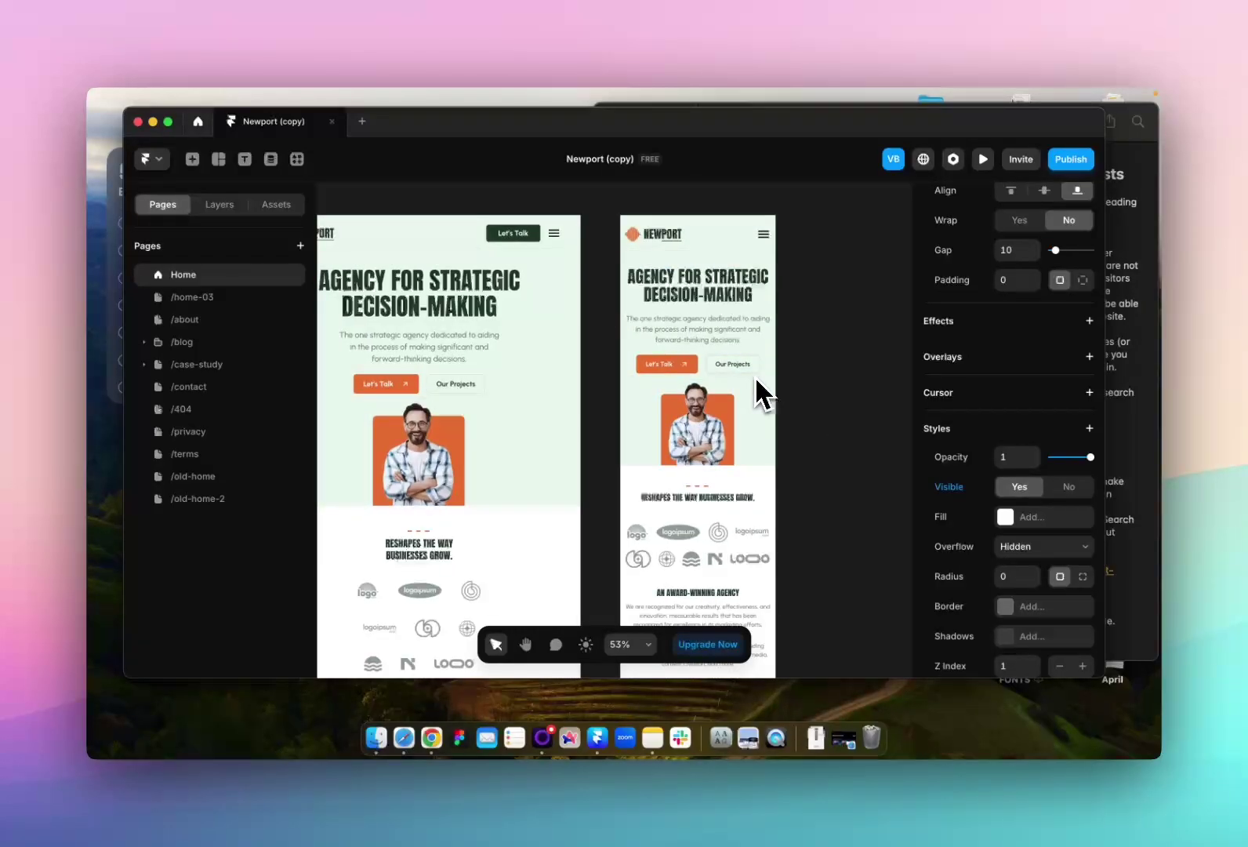
scroll(549, 362, left, 5)
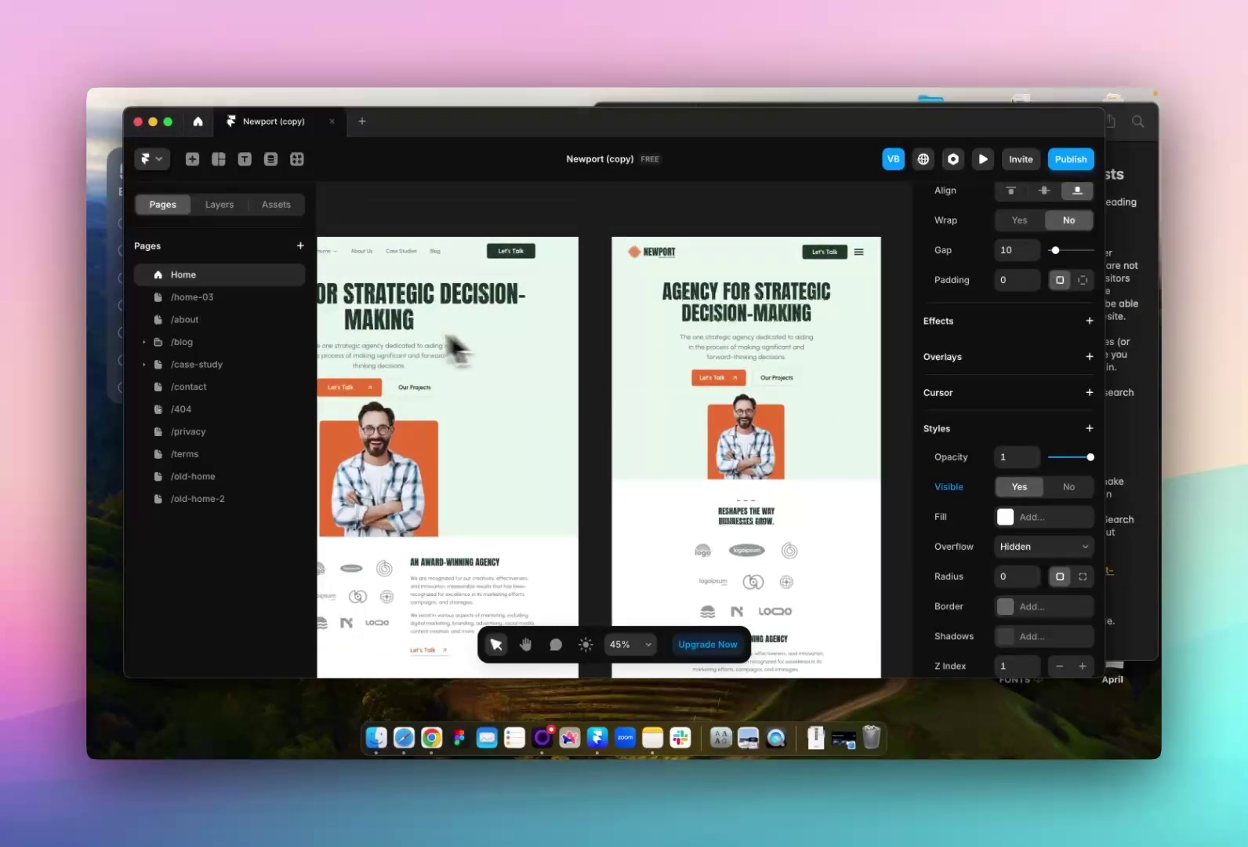
scroll(725, 290, right, 5)
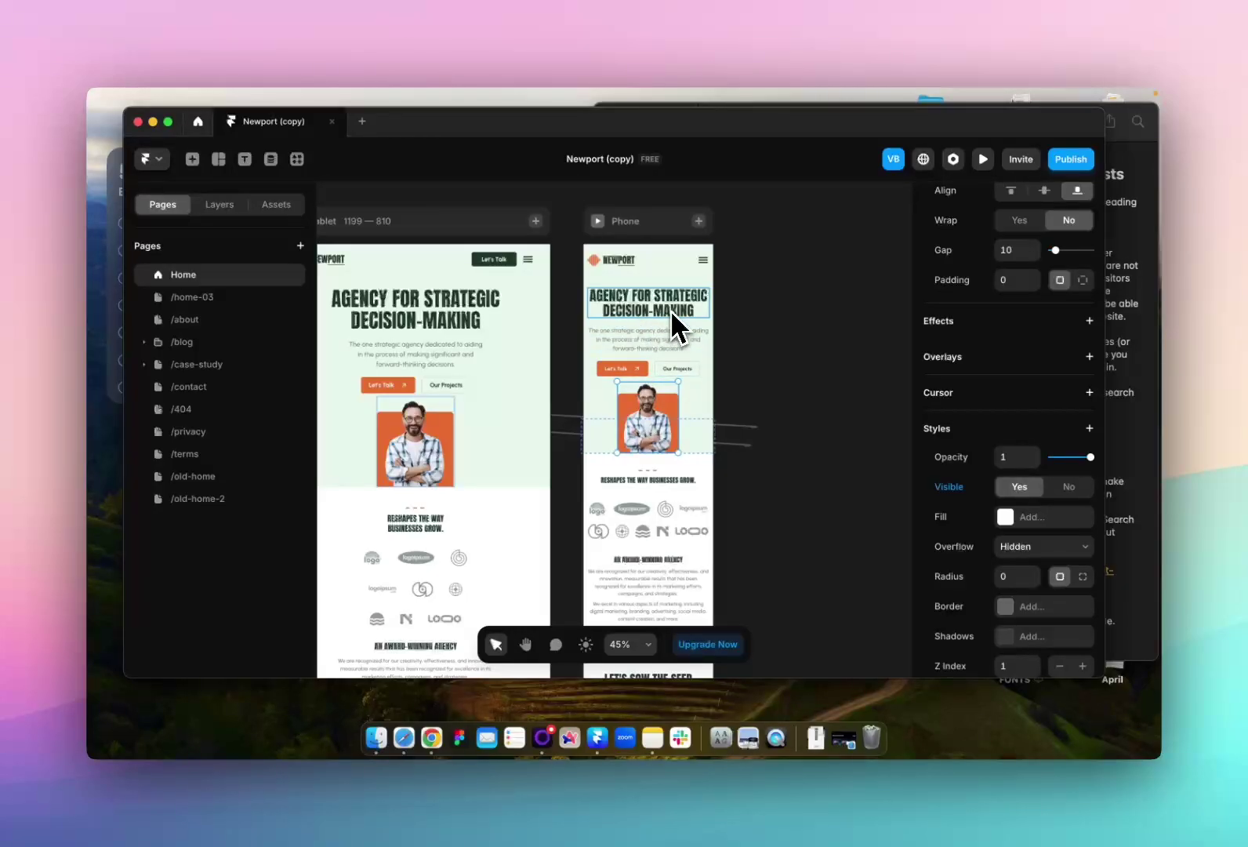
scroll(502, 326, left, 5)
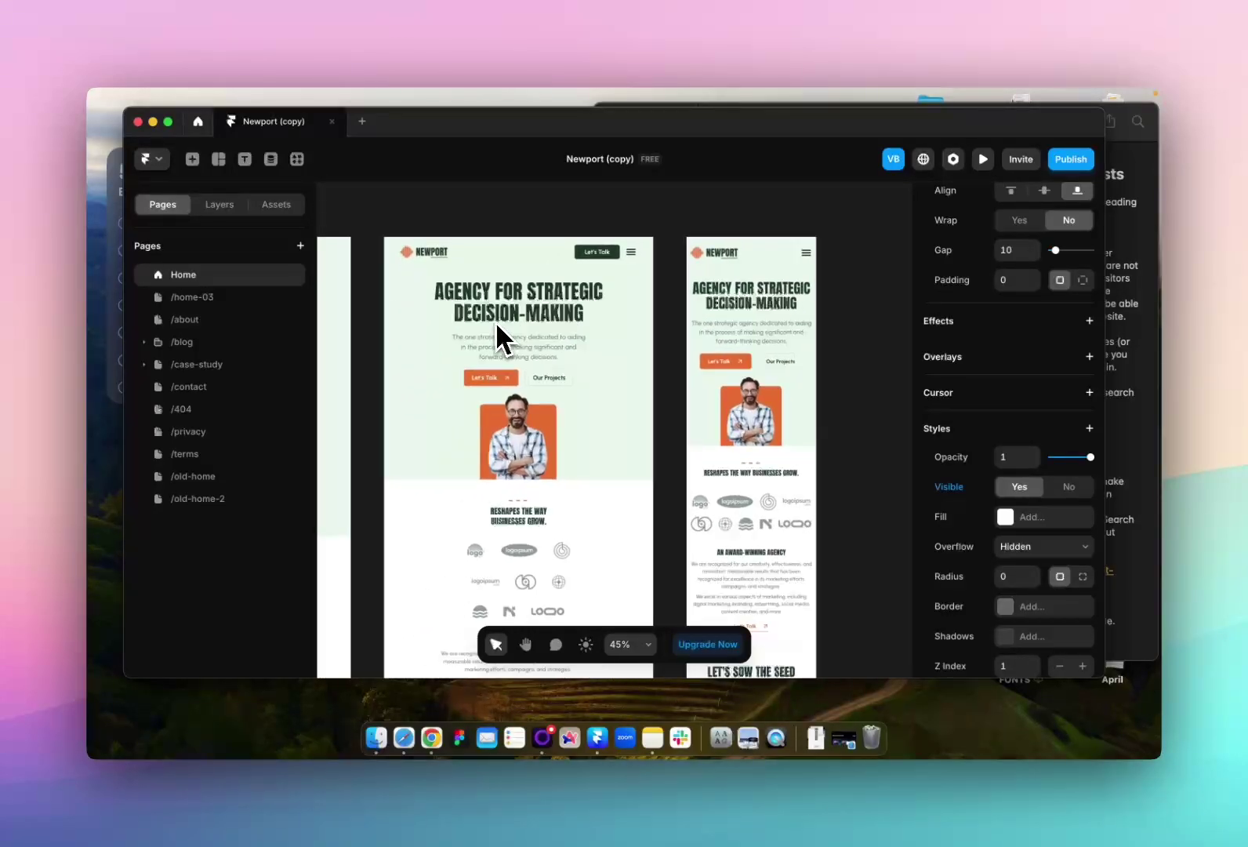
scroll(498, 324, left, 3)
click(498, 323)
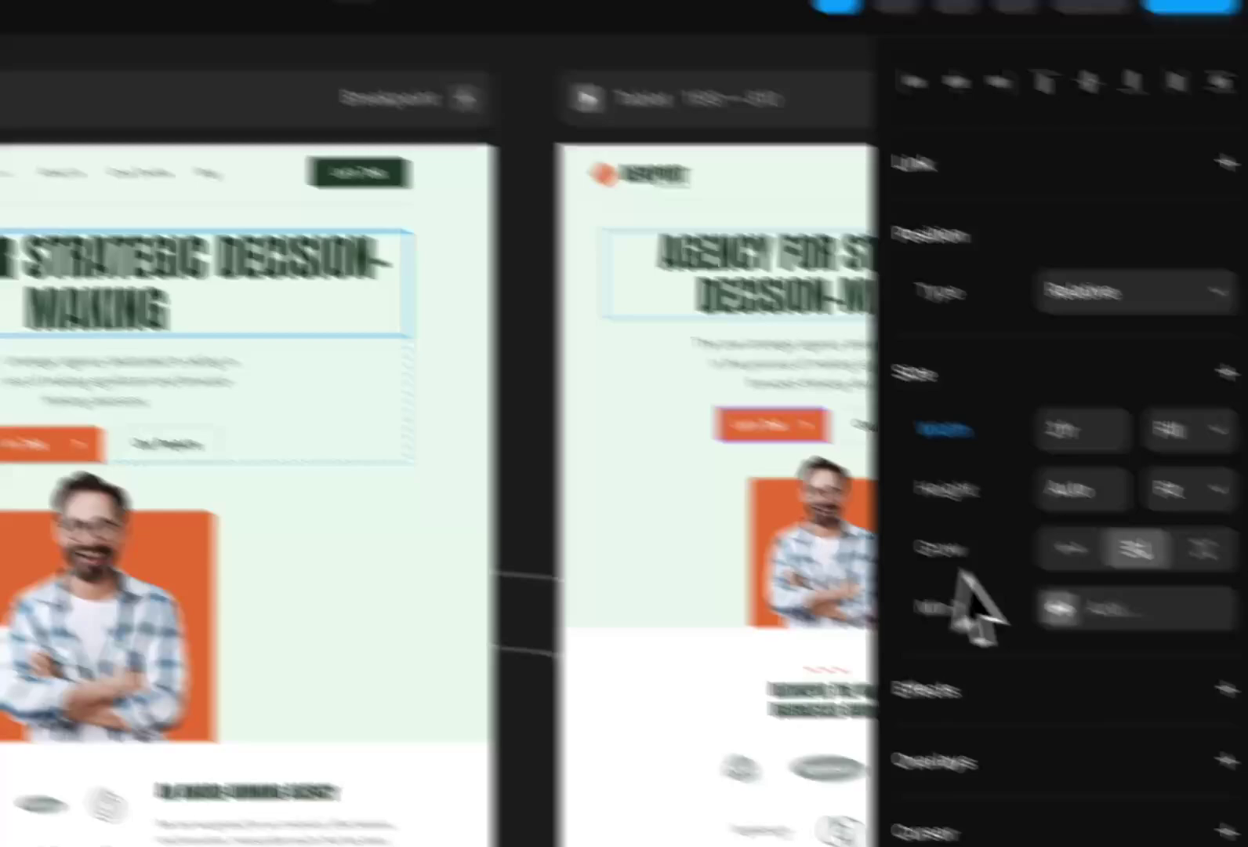
scroll(1043, 674, down, 9)
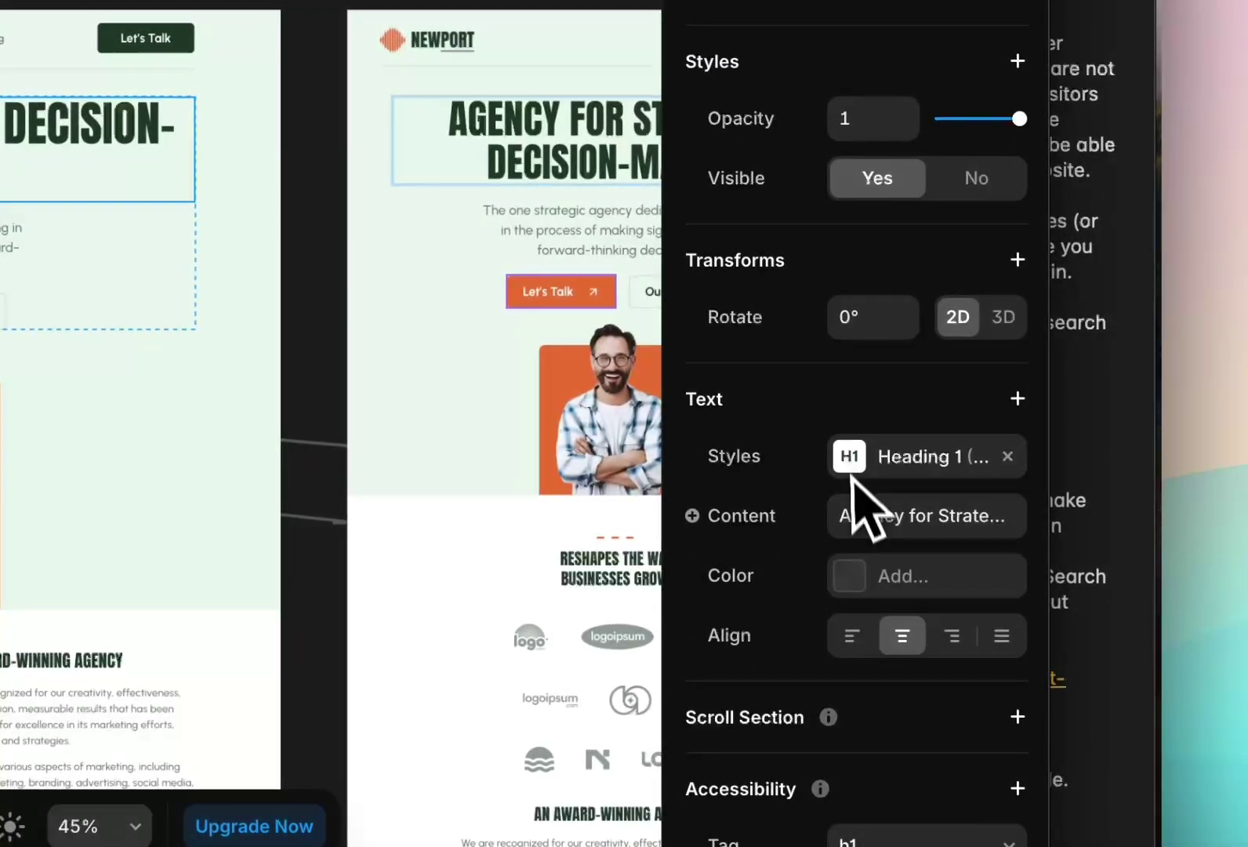
click(877, 492)
Edit the Heading 1 style and review its Anton, green, uppercase, size 72 settings at 1200.
mouse_move(615, 237)
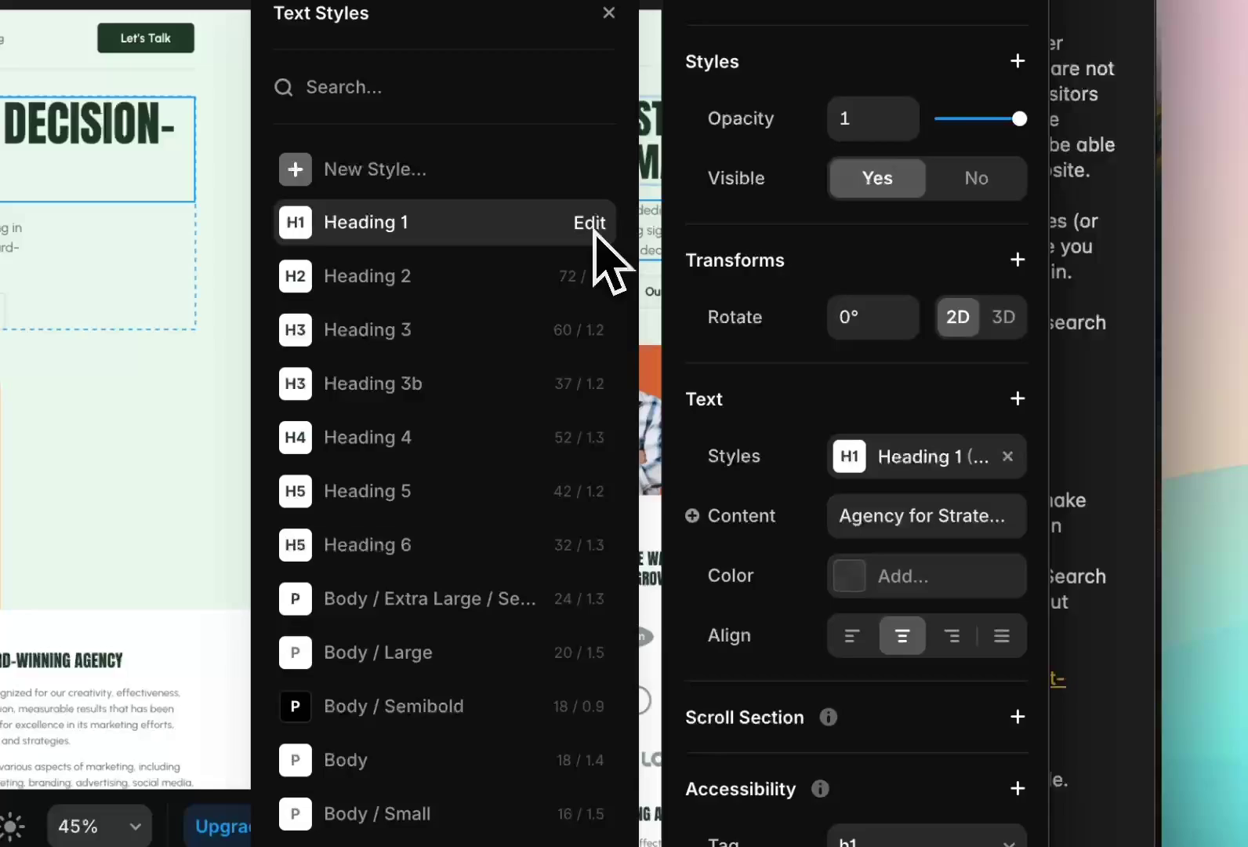
click(593, 227)
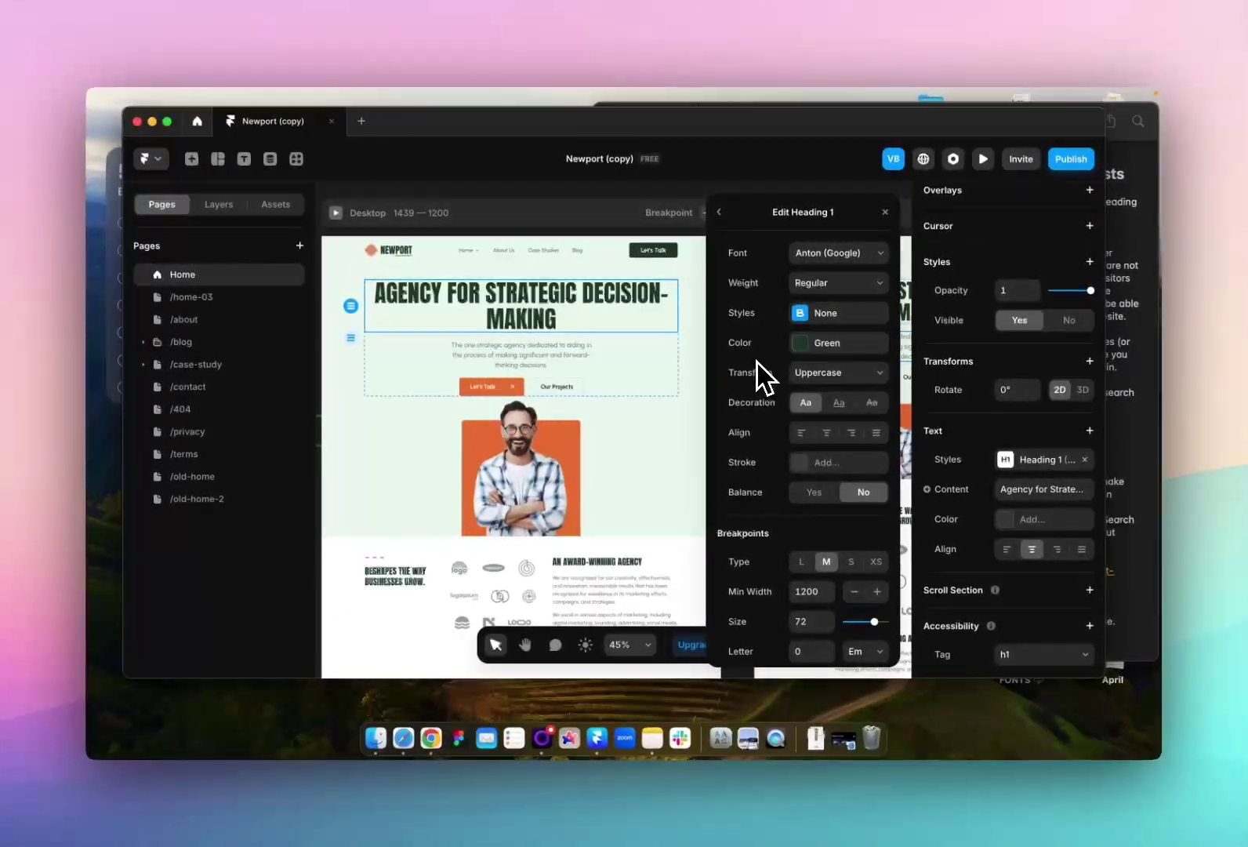
scroll(759, 490, down, 2)
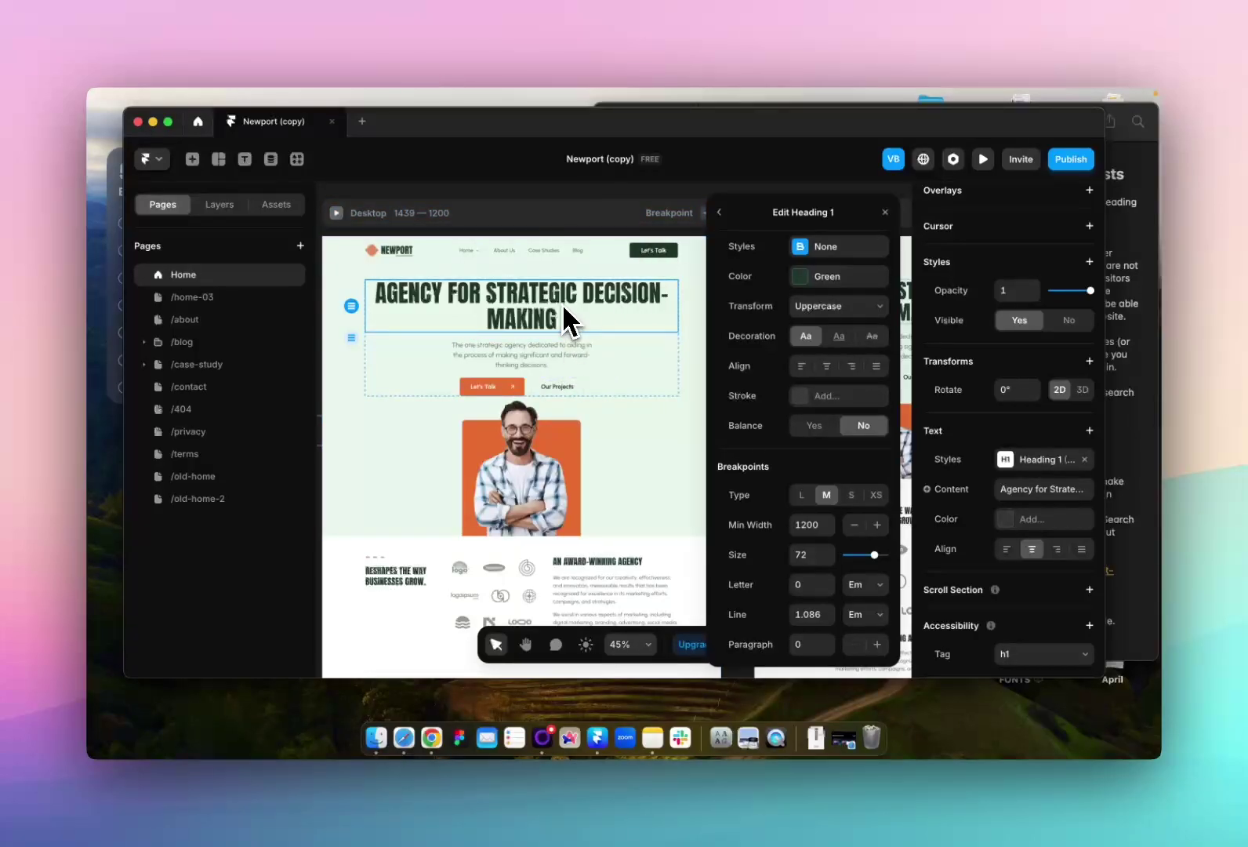
Close the Heading 1 editor and pan across the Desktop, Tablet and Phone breakpoint frames.
click(697, 323)
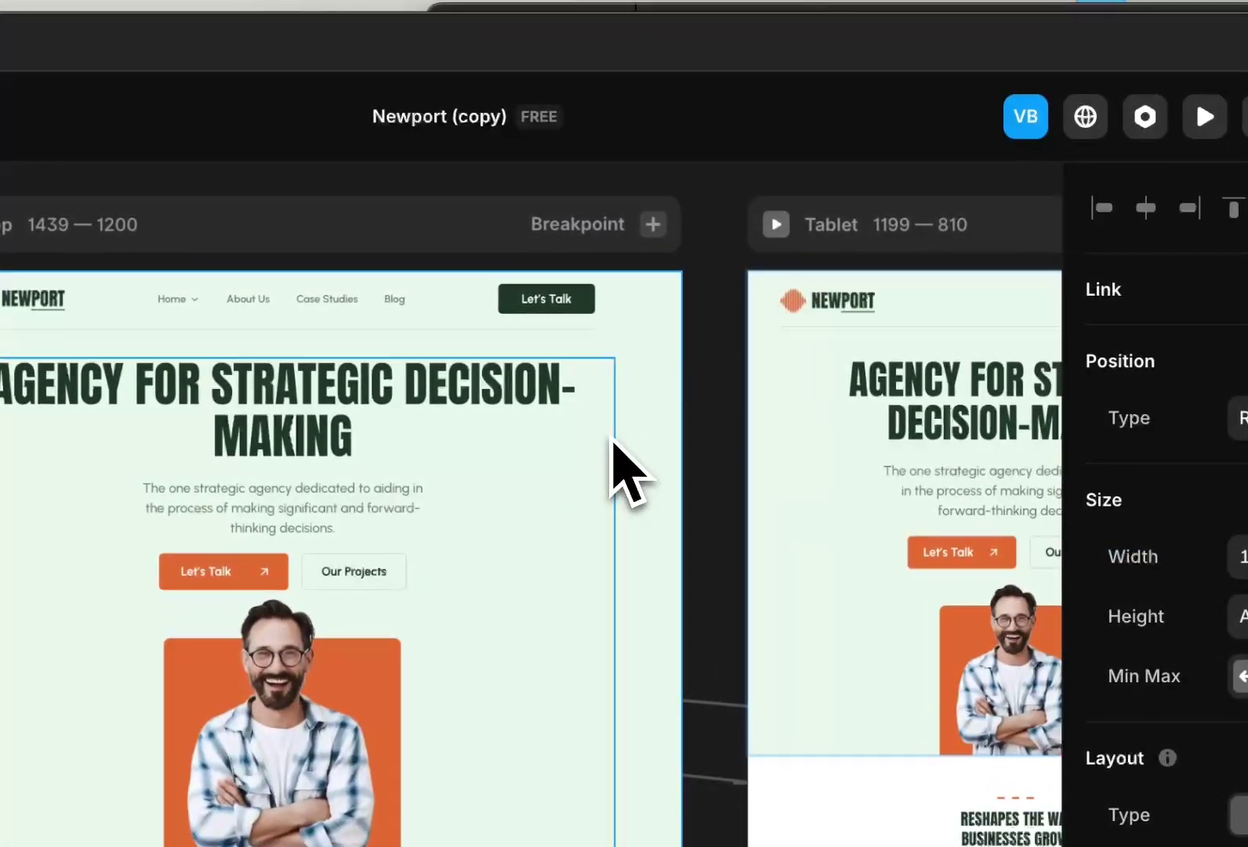
scroll(614, 445, down, 5)
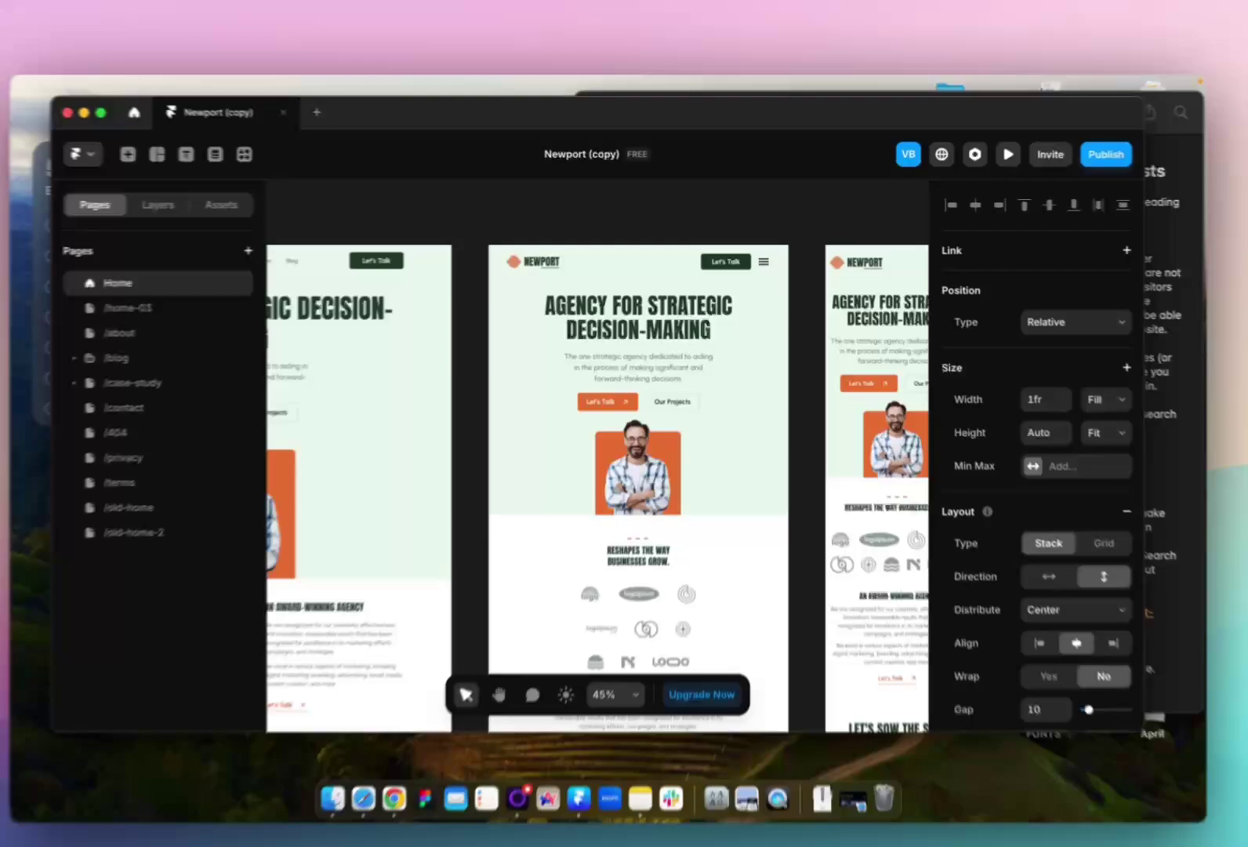
scroll(546, 335, right, 5)
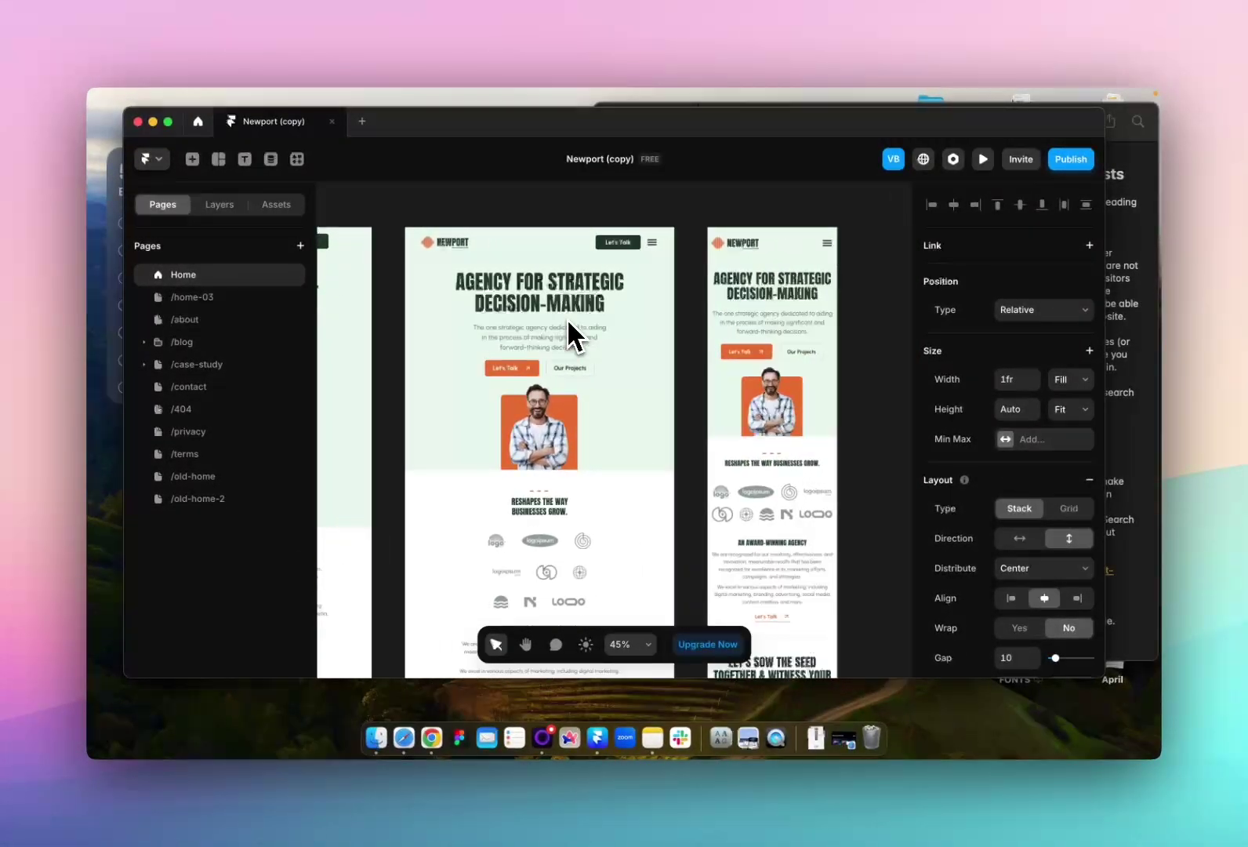
scroll(567, 318, right, 1)
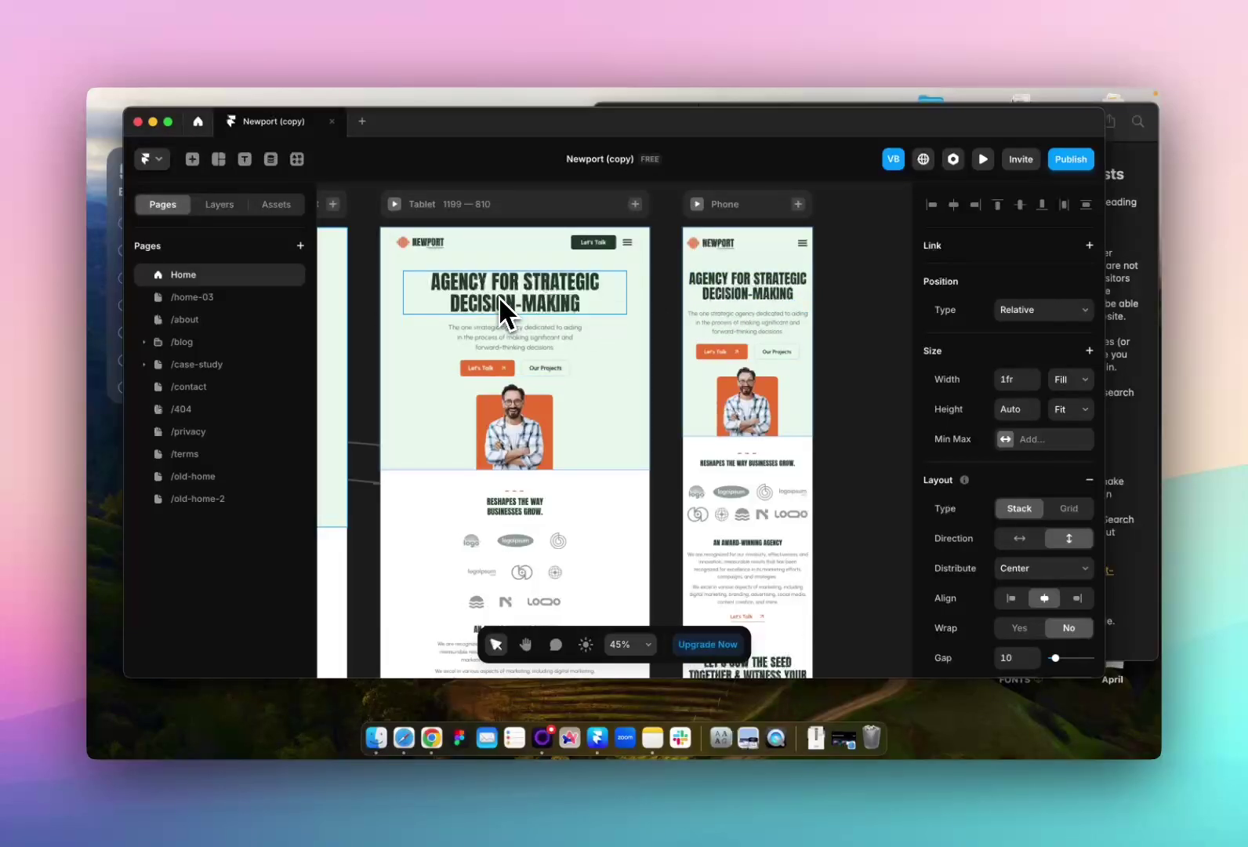
scroll(613, 398, down, 5)
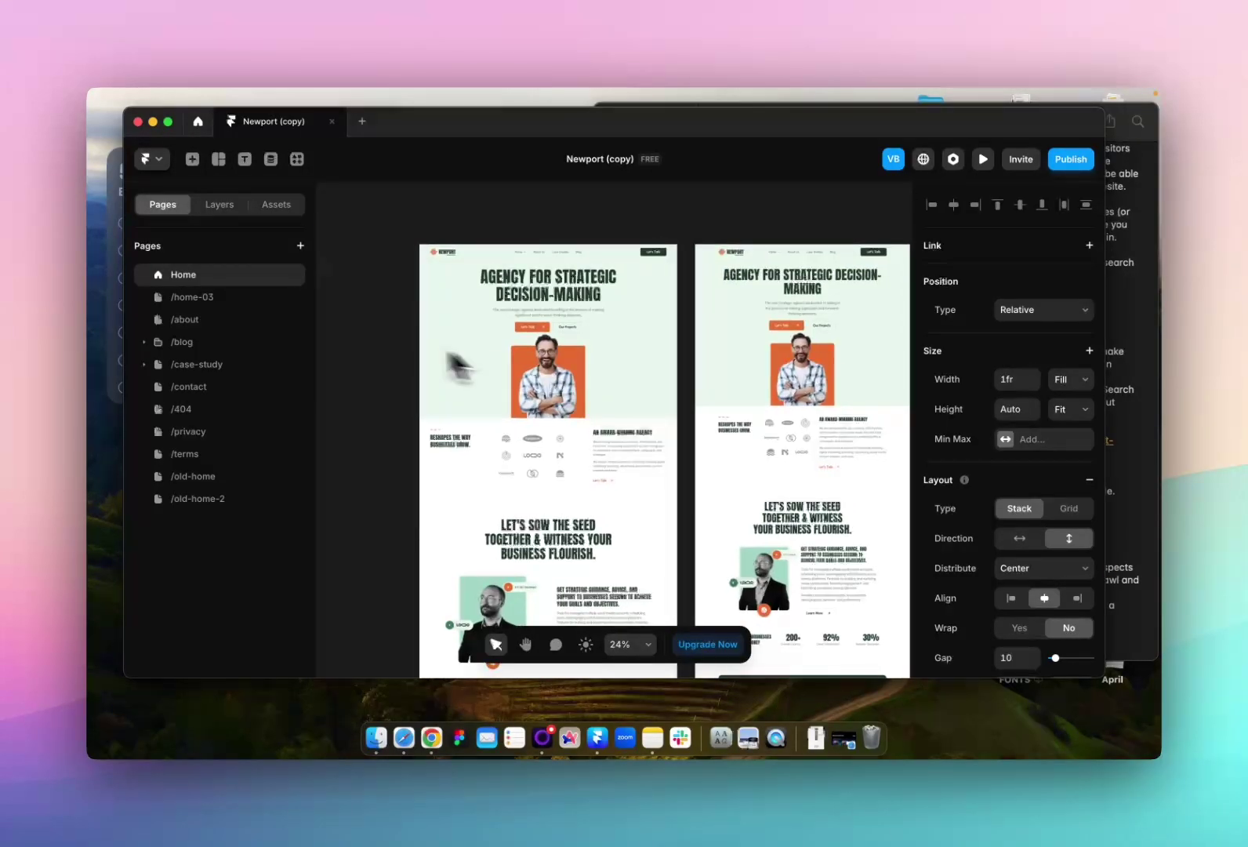
scroll(496, 279, up, 2)
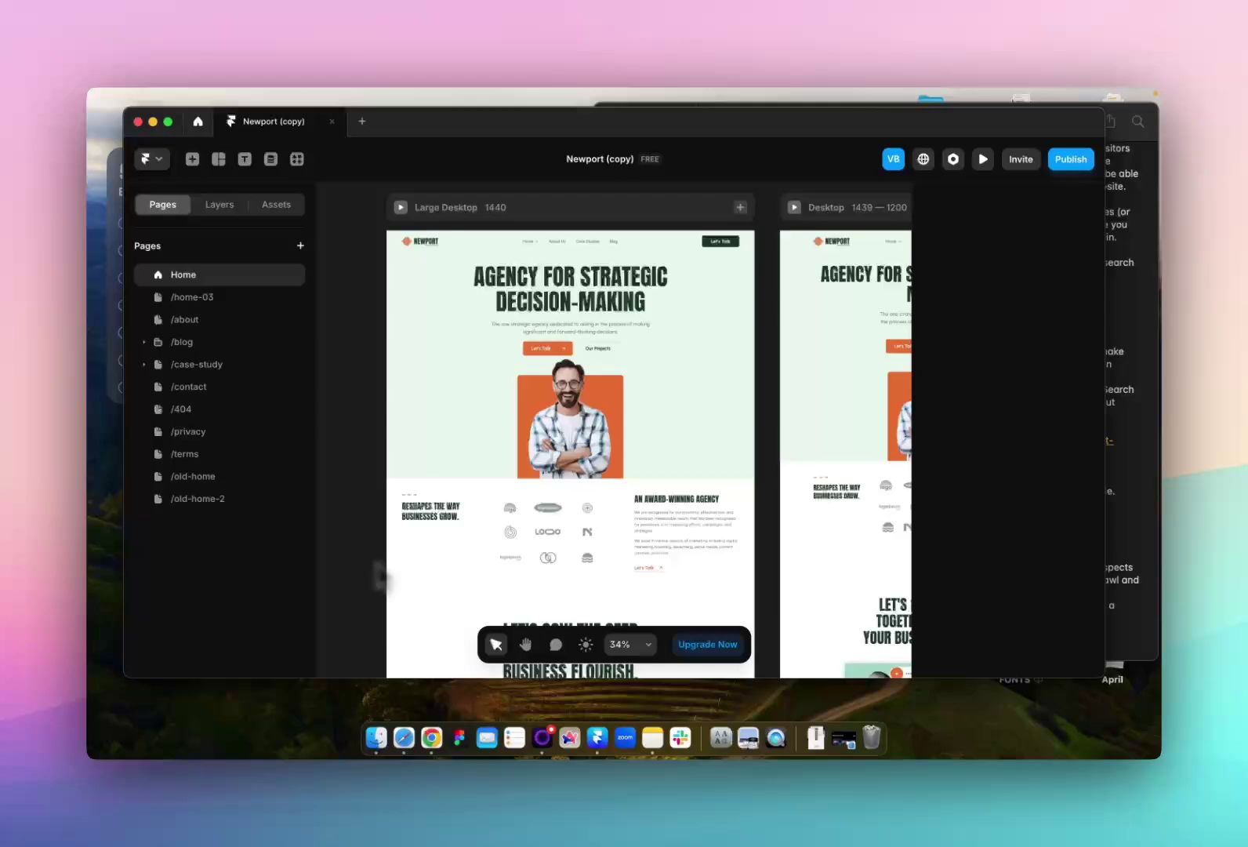
Go to Google Search Console in the browser, start it, and expand the property selector.
click(404, 681)
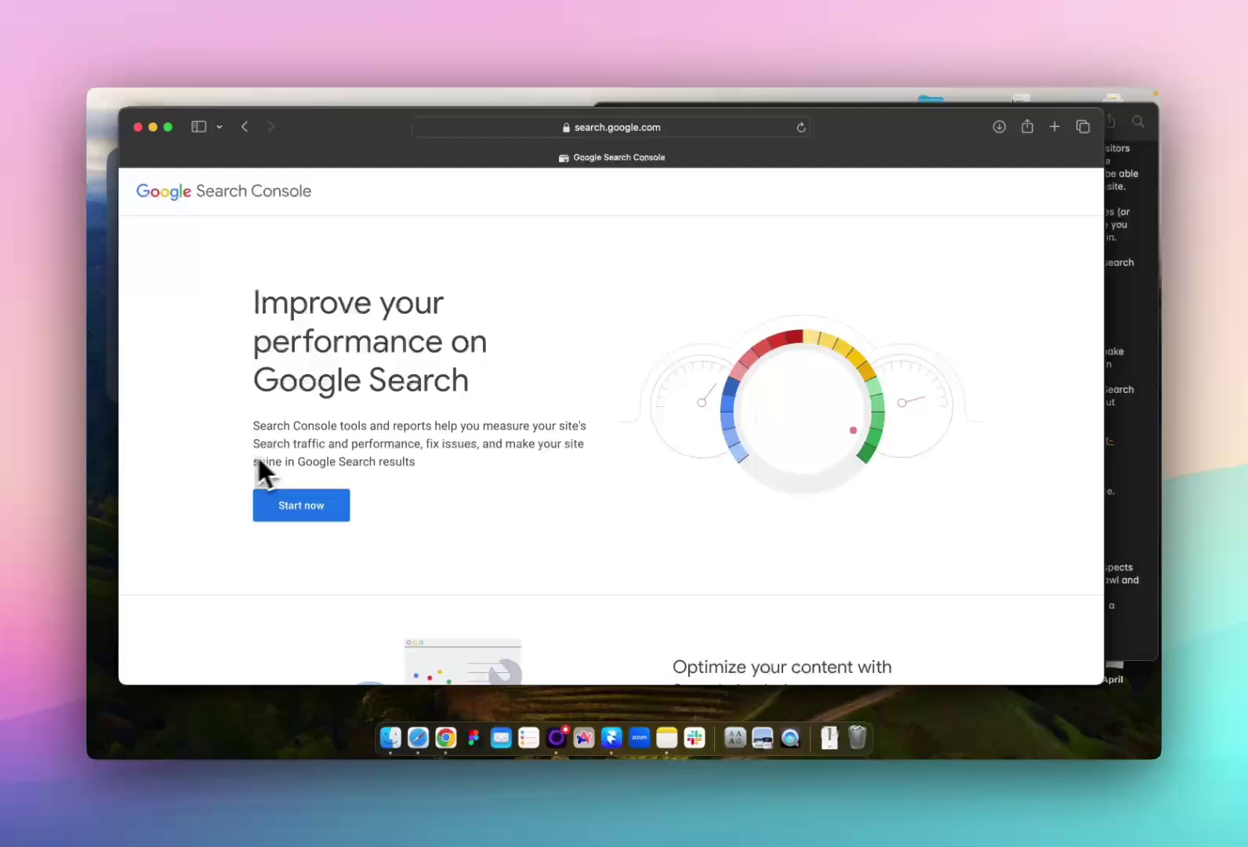
click(326, 510)
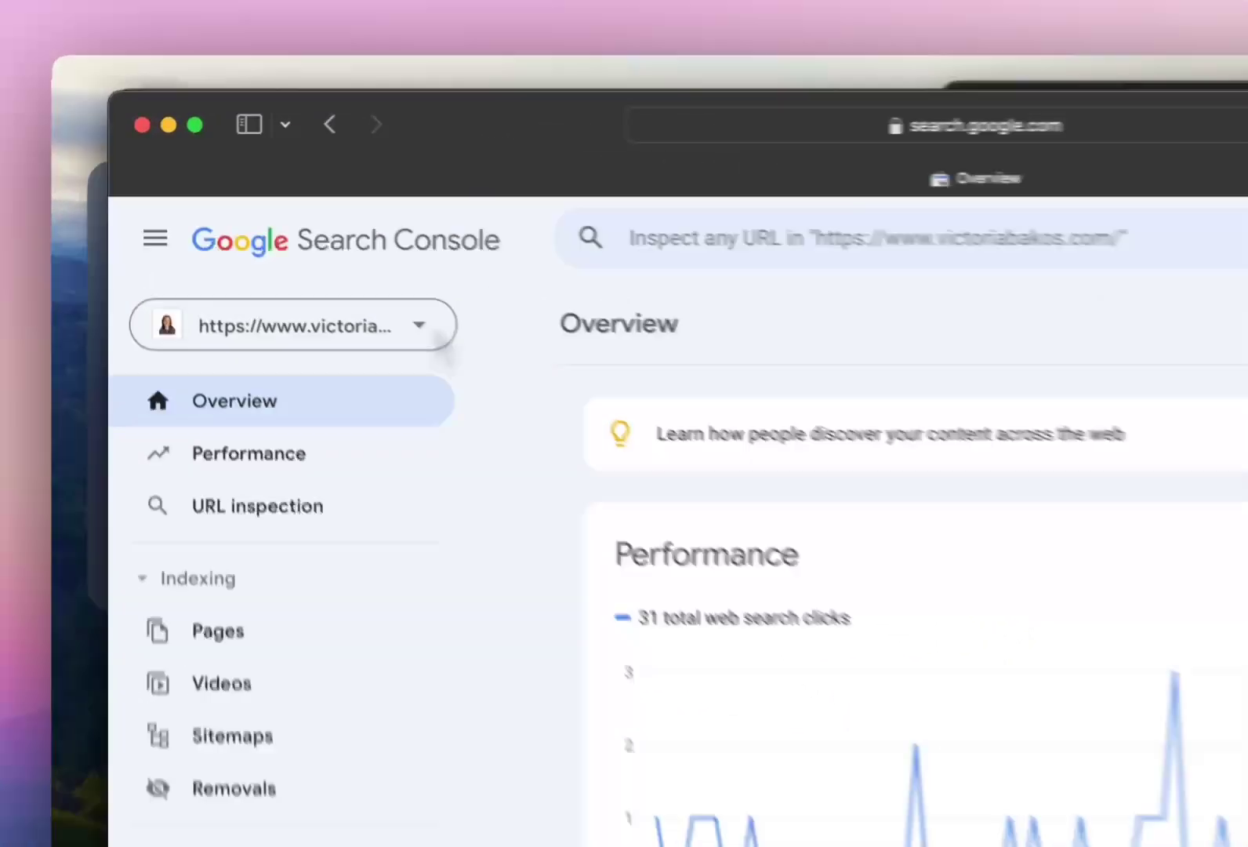
click(435, 333)
click(420, 541)
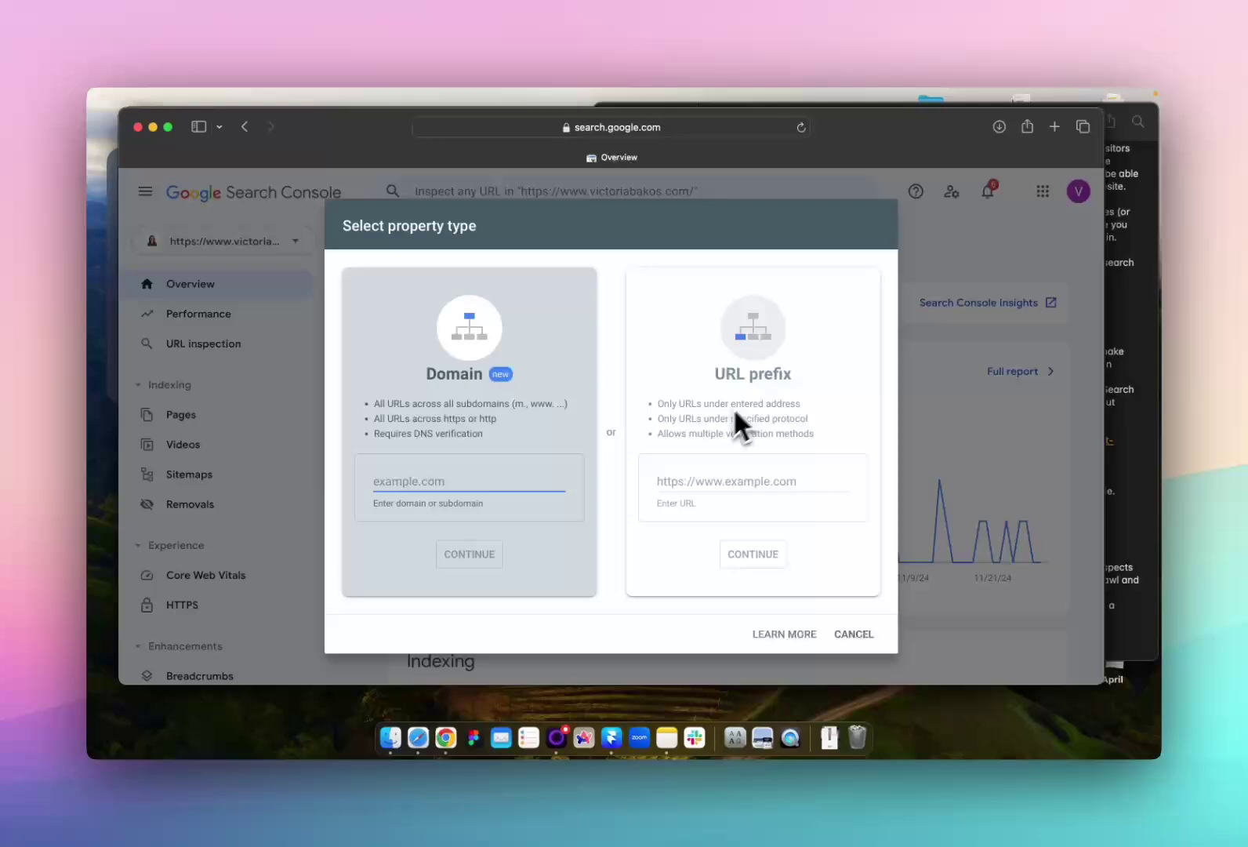
click(725, 504)
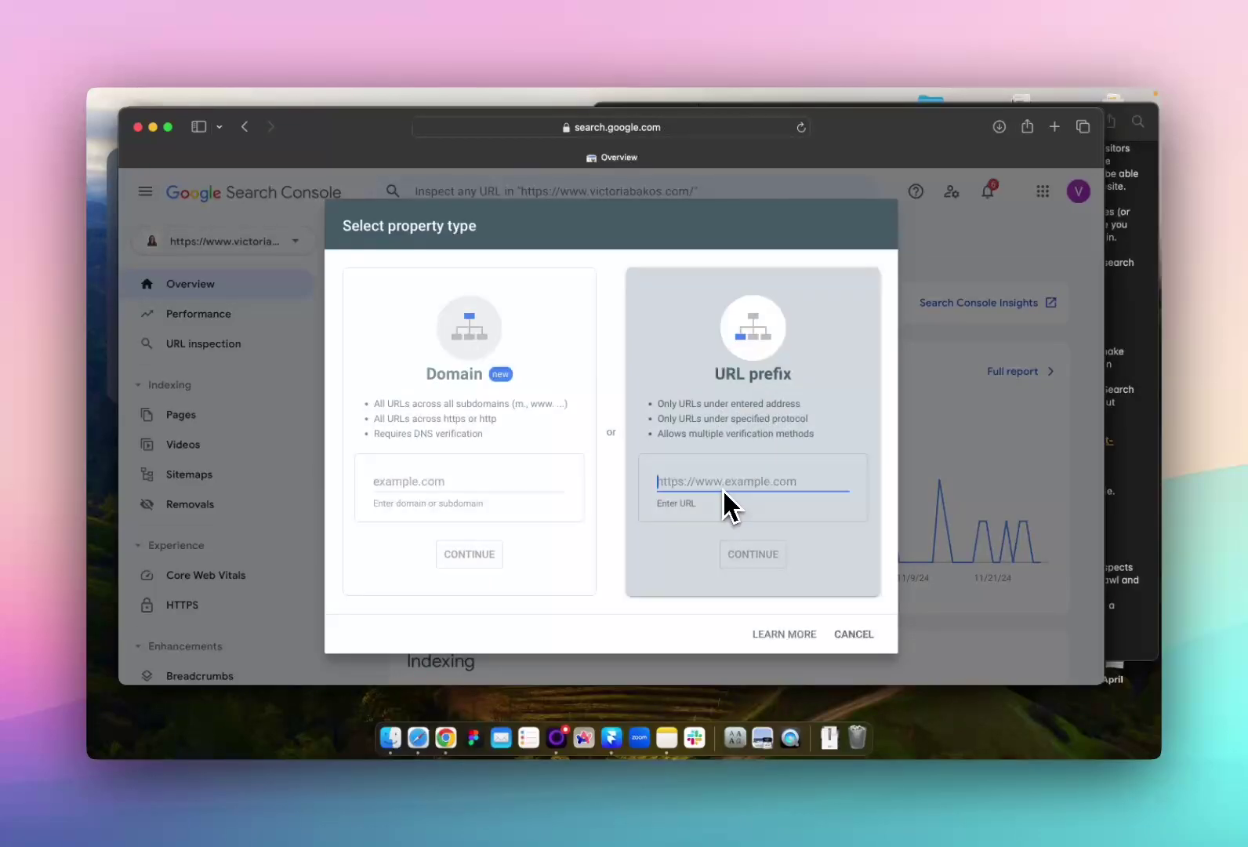
text(https://moccasin-tour-945936.framer.app)
drag(705, 483, 627, 494)
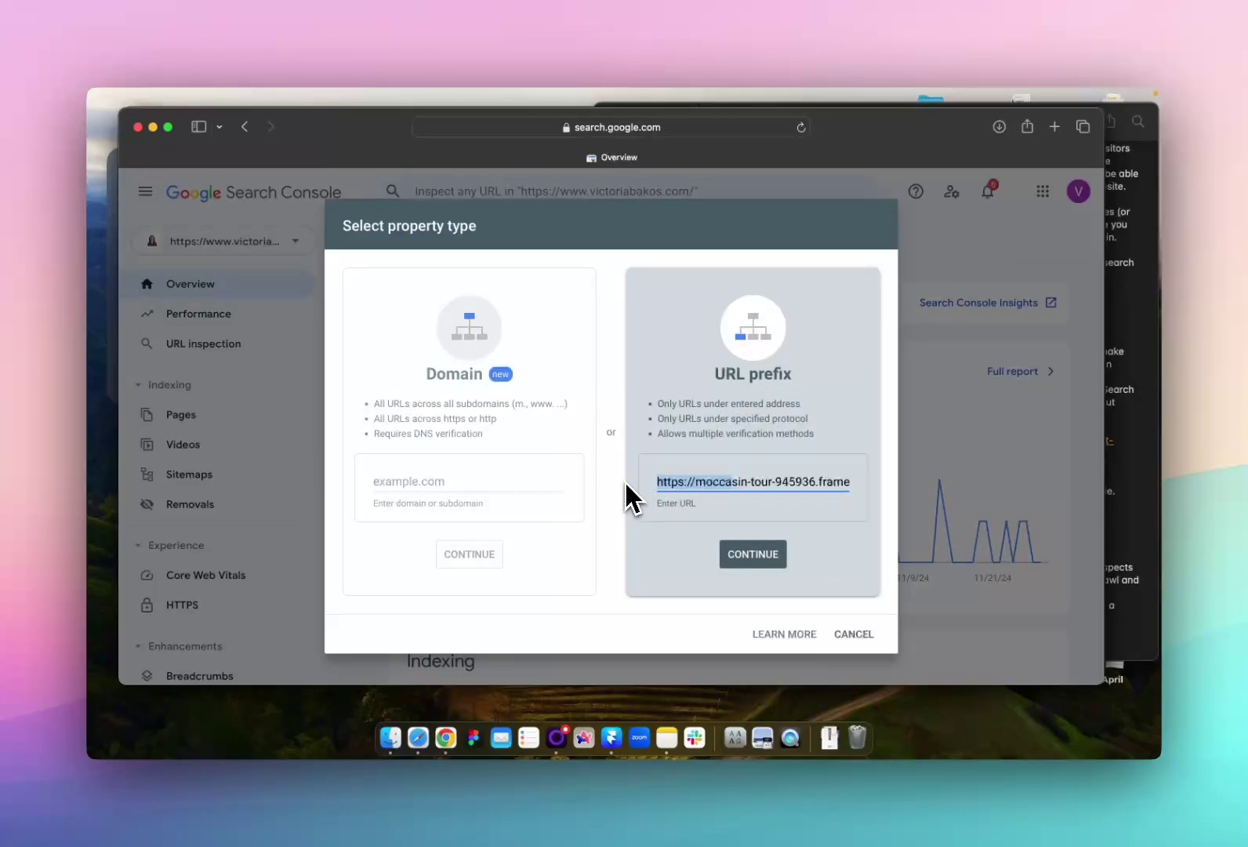
click(672, 483)
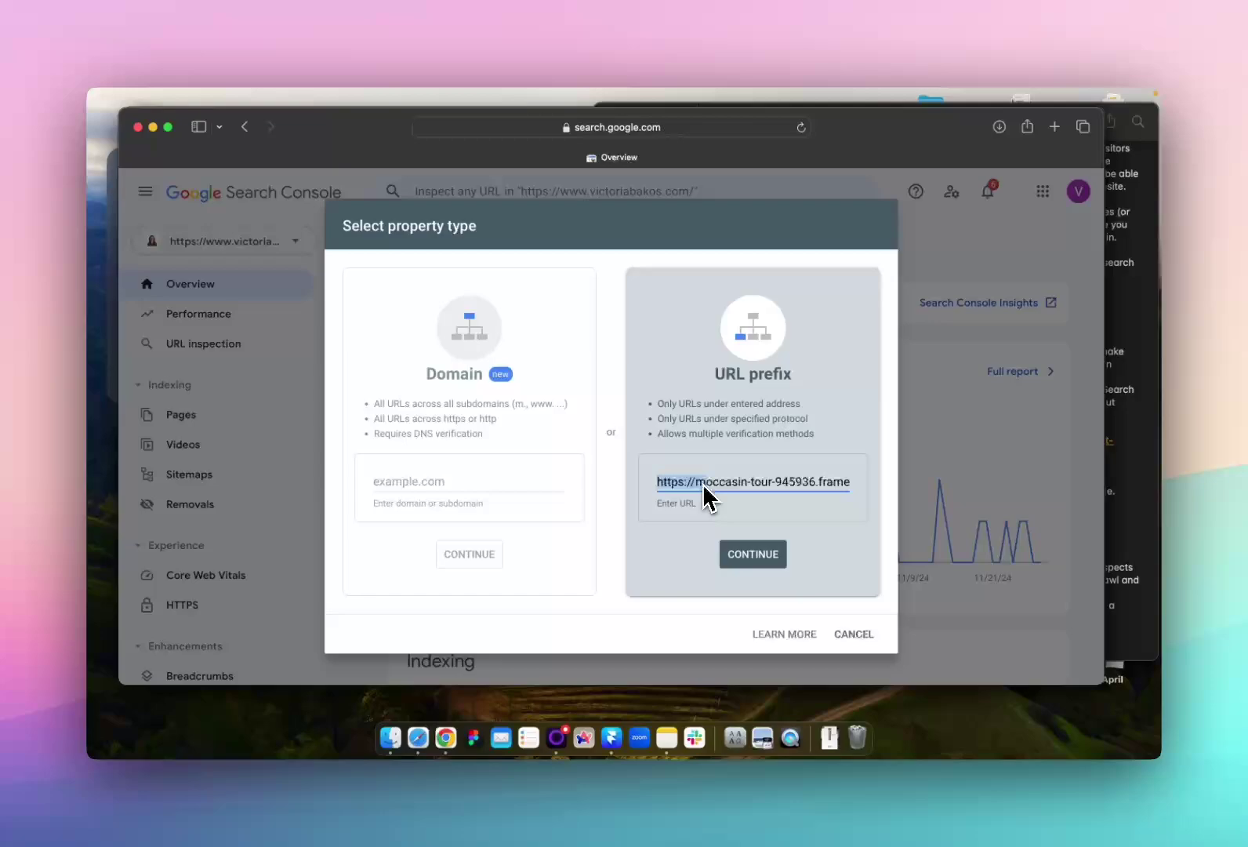
click(688, 489)
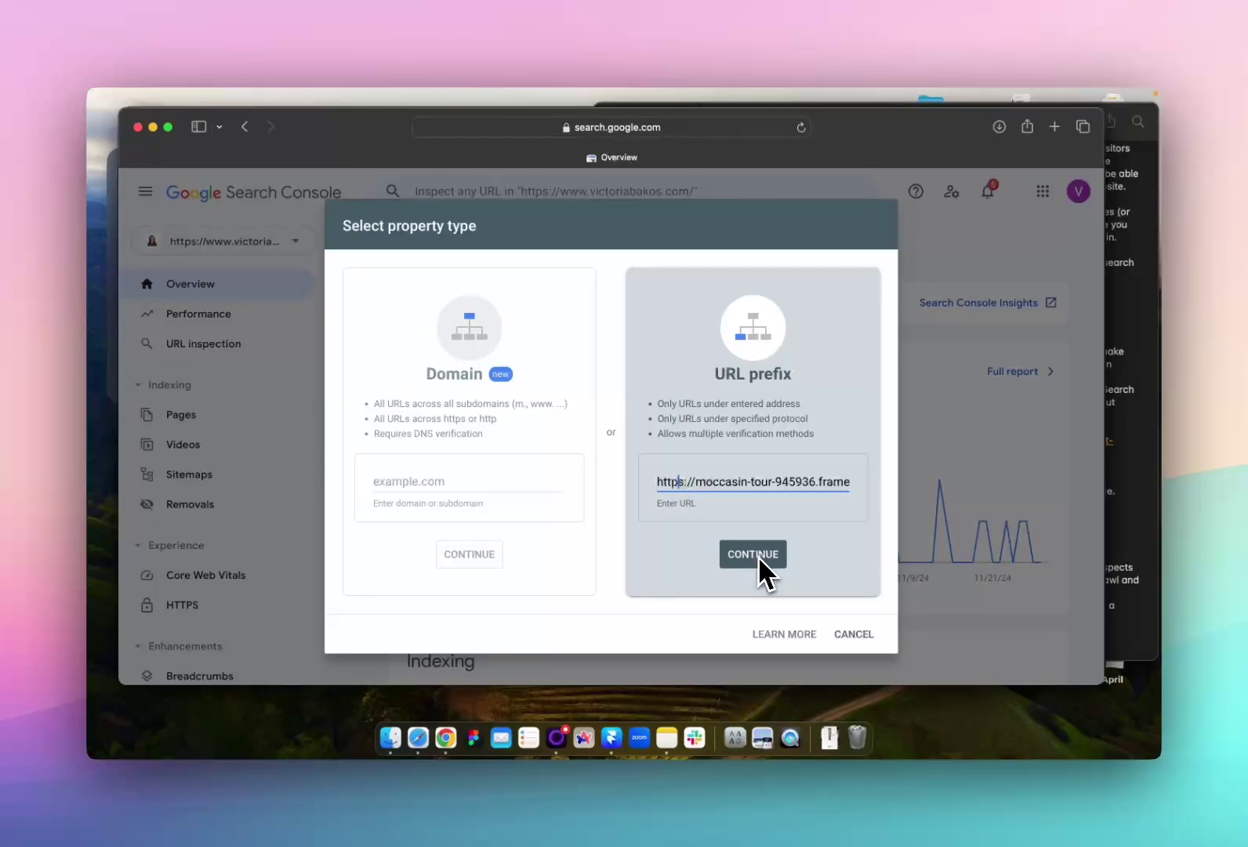
click(779, 561)
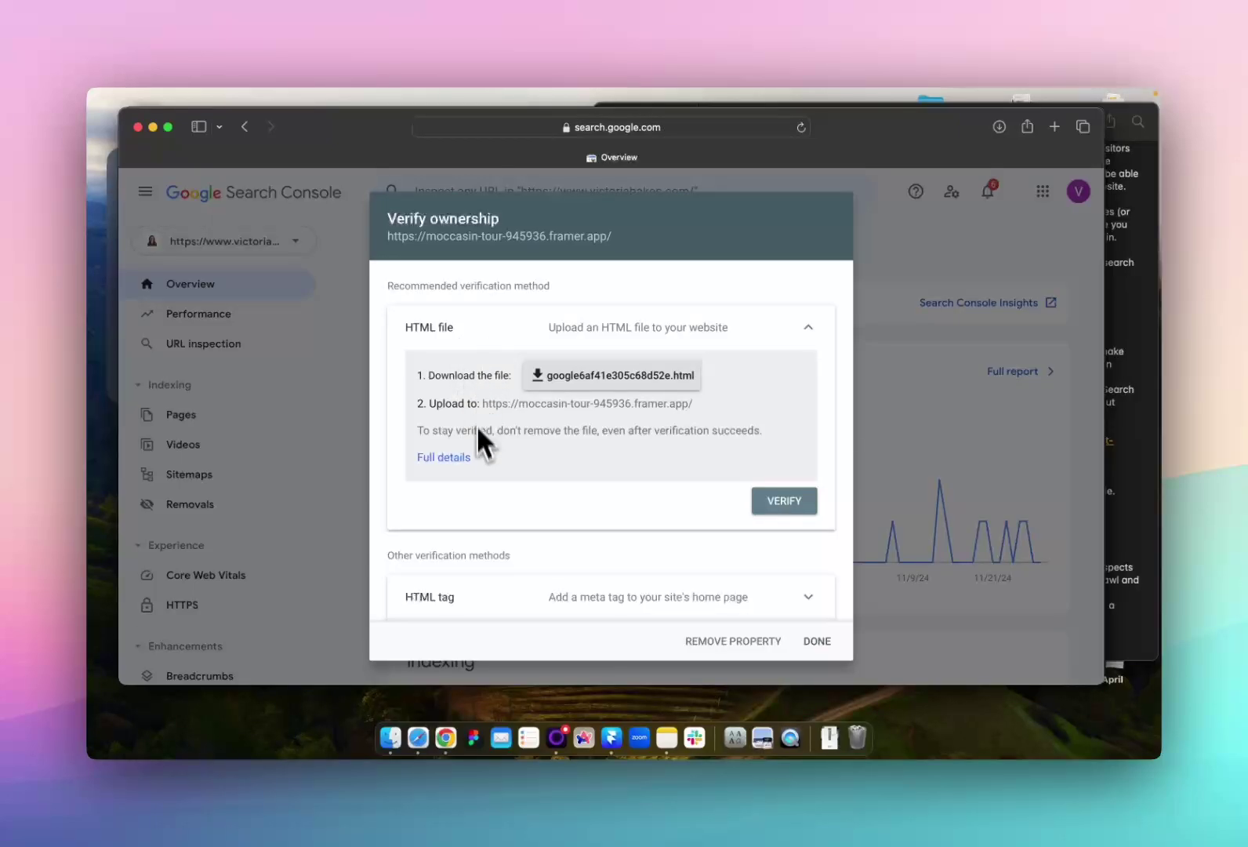
Copy the HTML tag verification meta tag and bring Framer back to the front.
scroll(463, 490, down, 4)
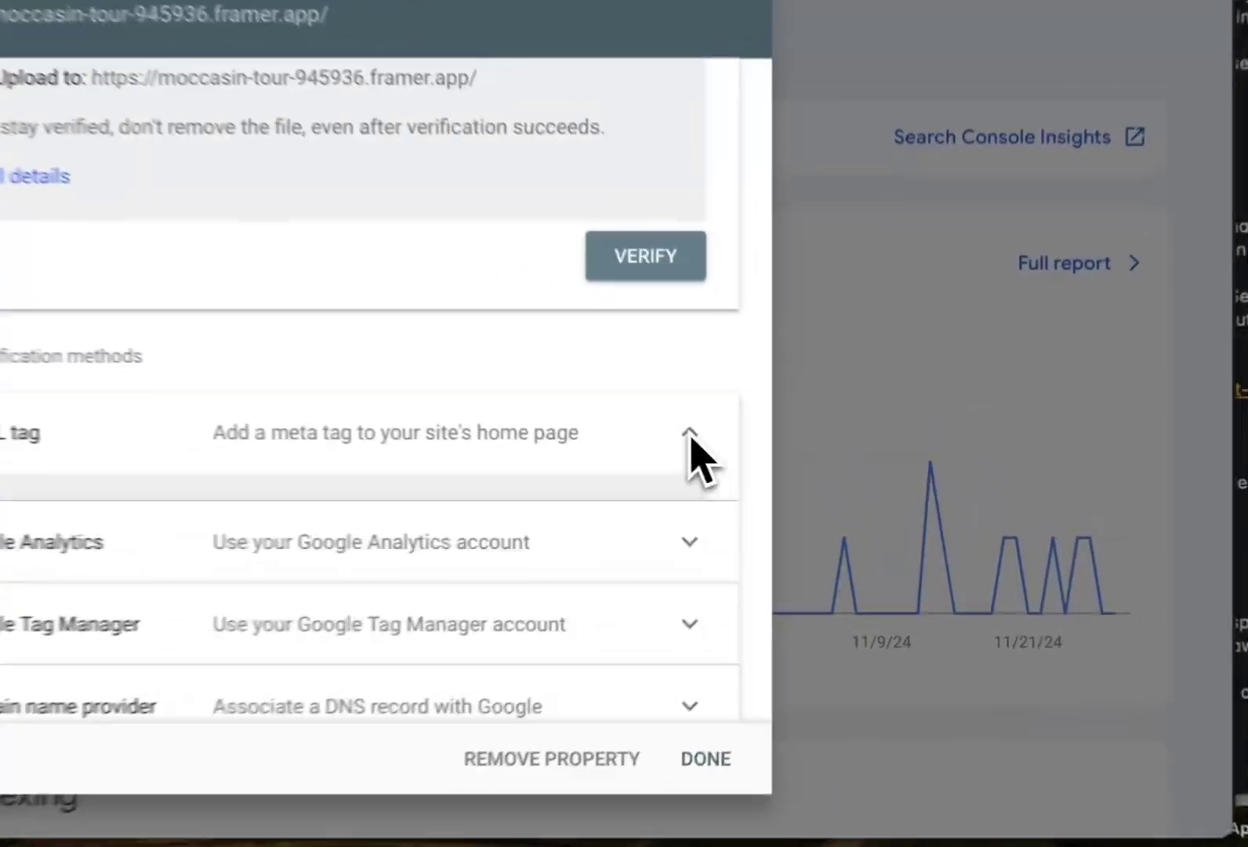
click(807, 464)
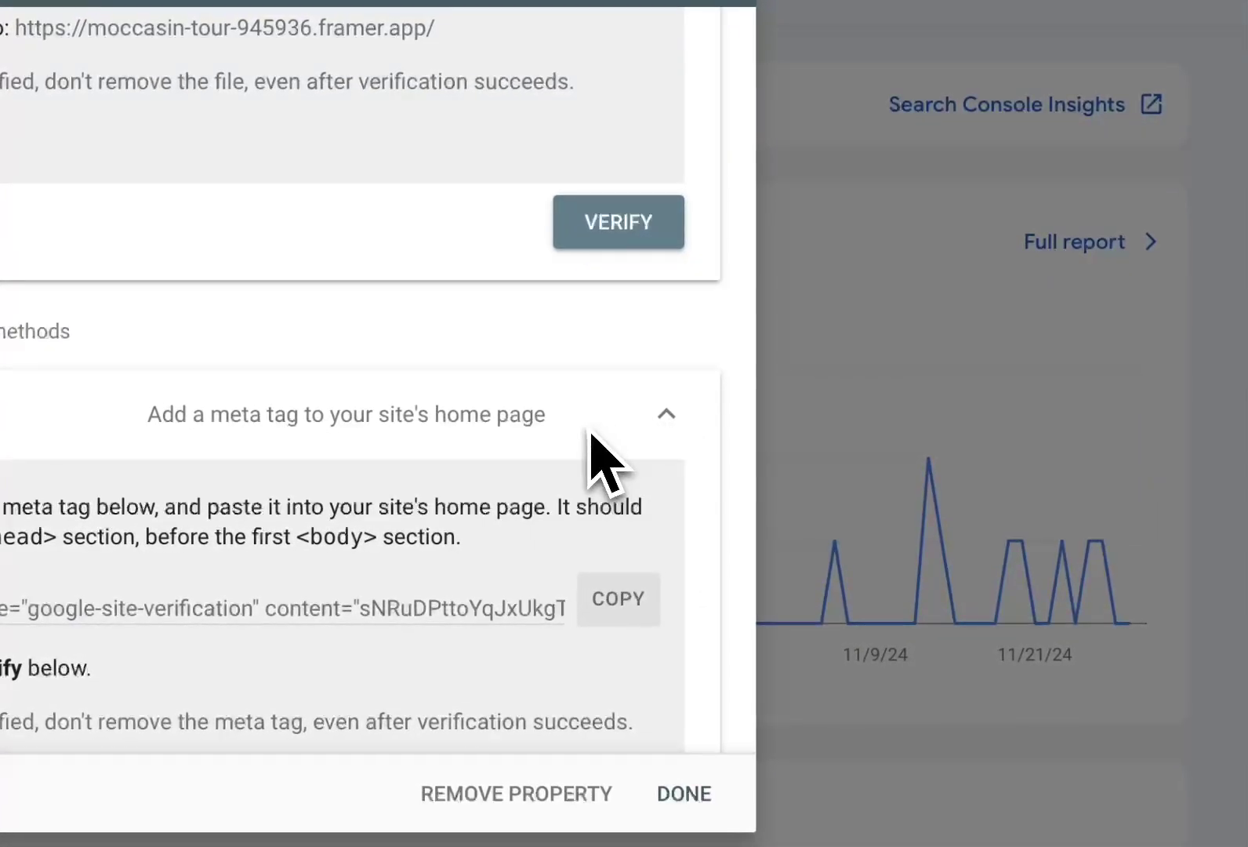
scroll(590, 439, down, 5)
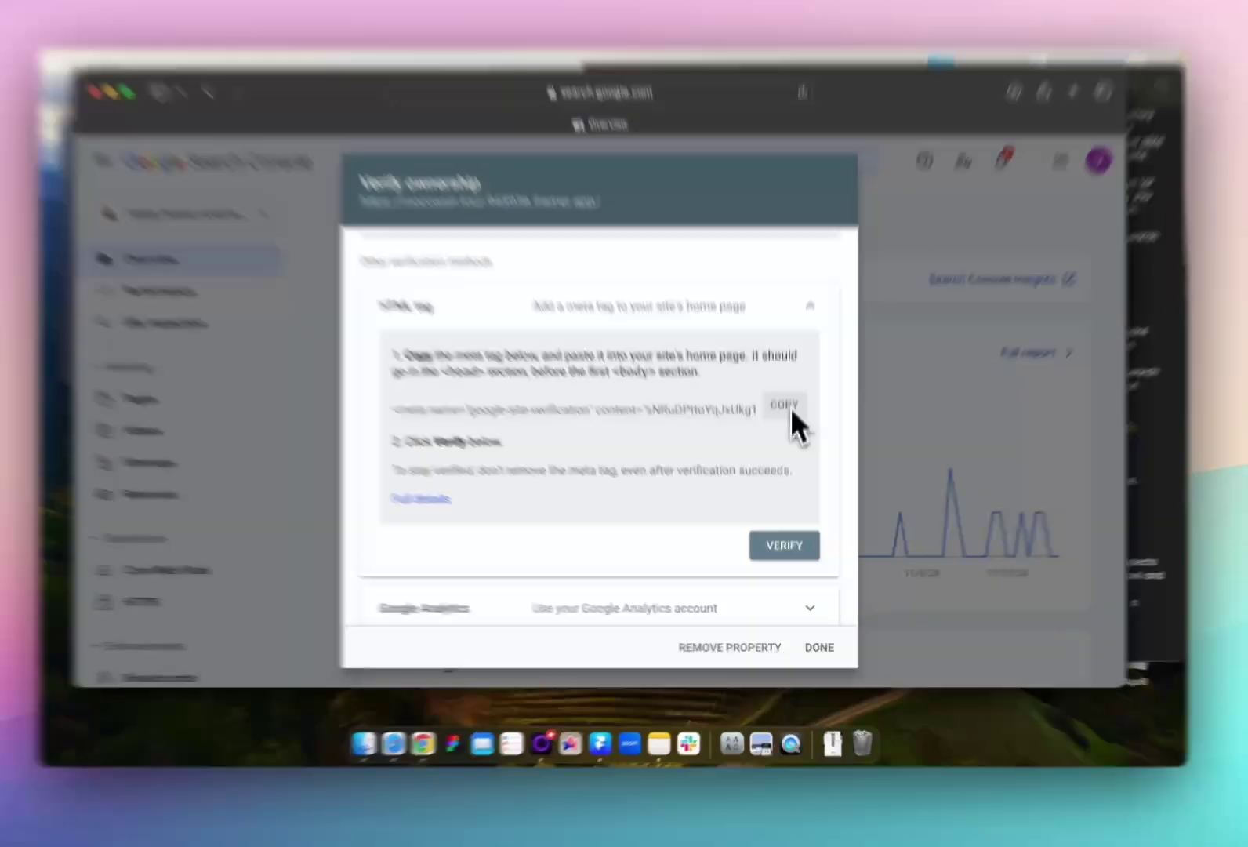
click(794, 421)
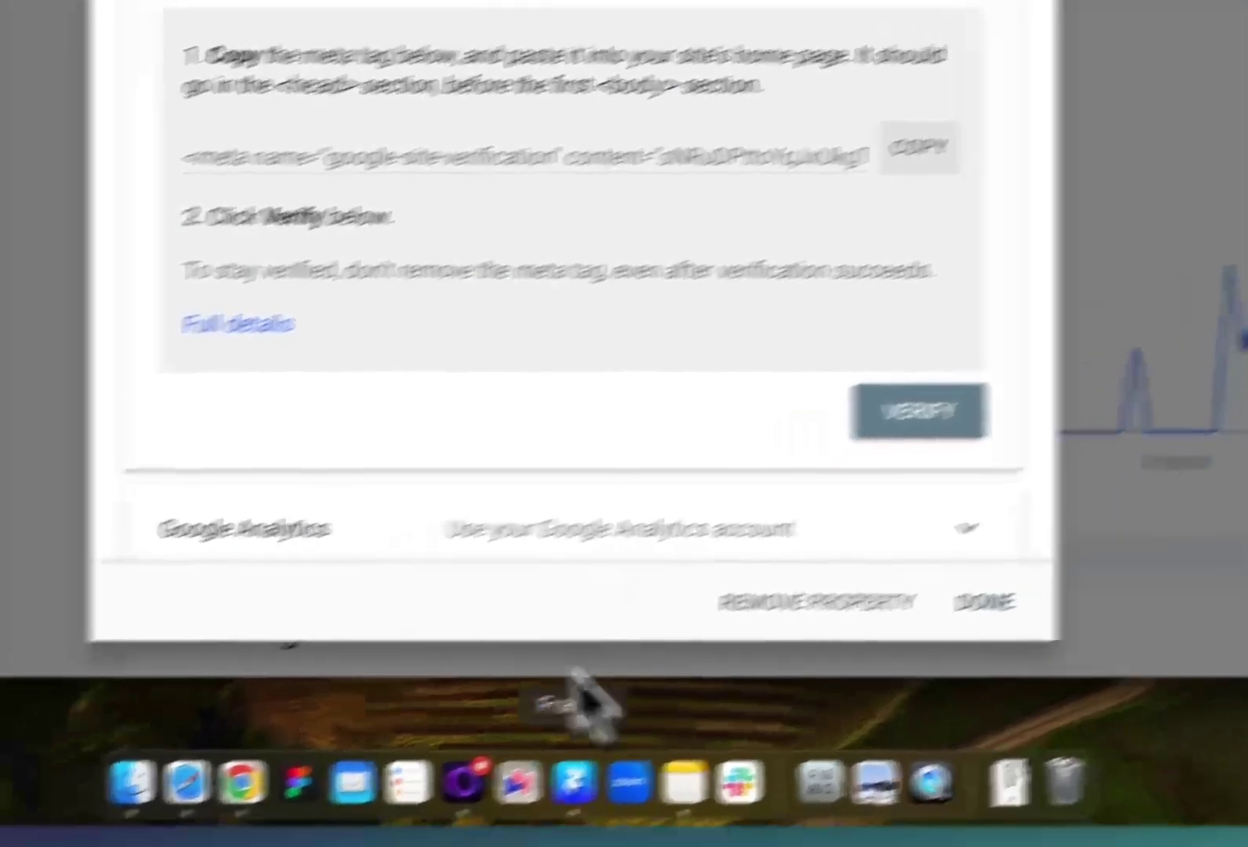
click(573, 779)
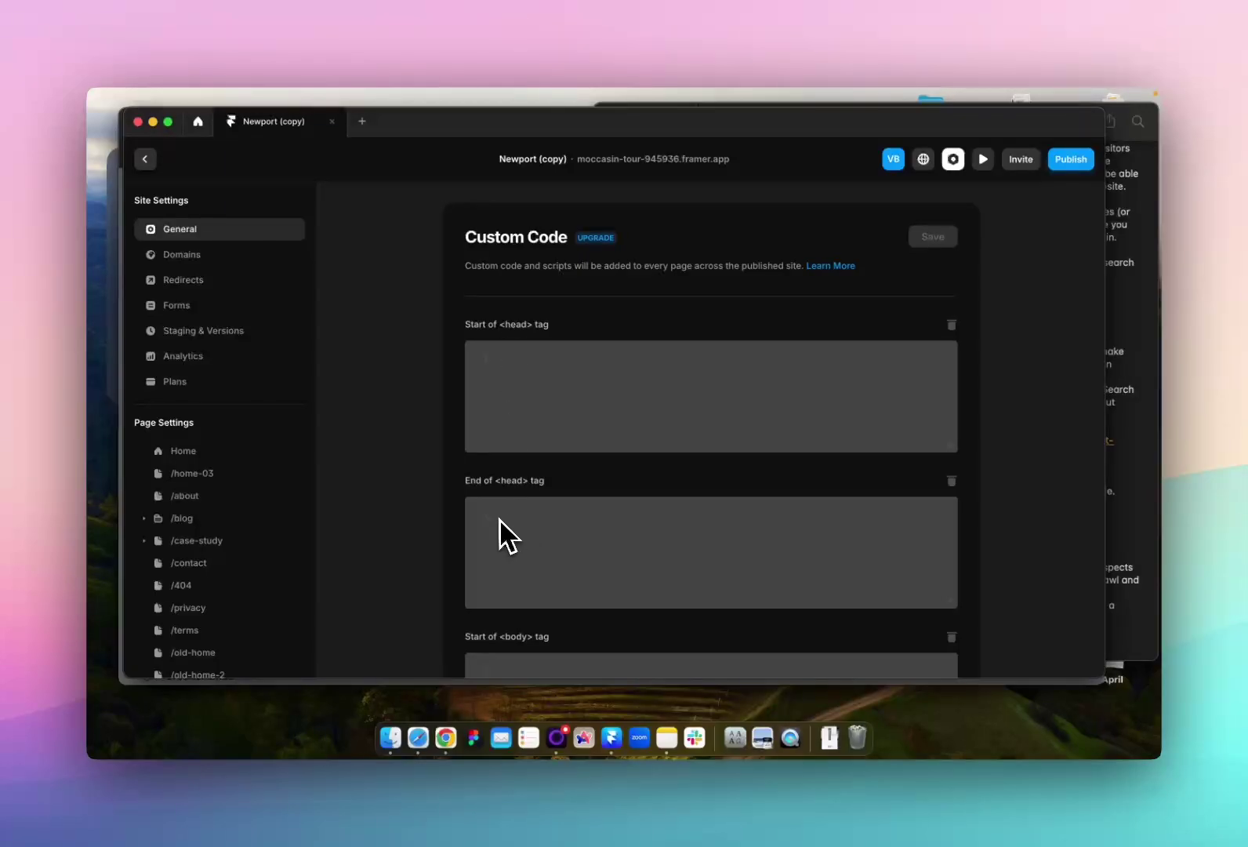
Paste the google-site-verification meta tag into Start of <head>, save, and publish the update.
click(418, 740)
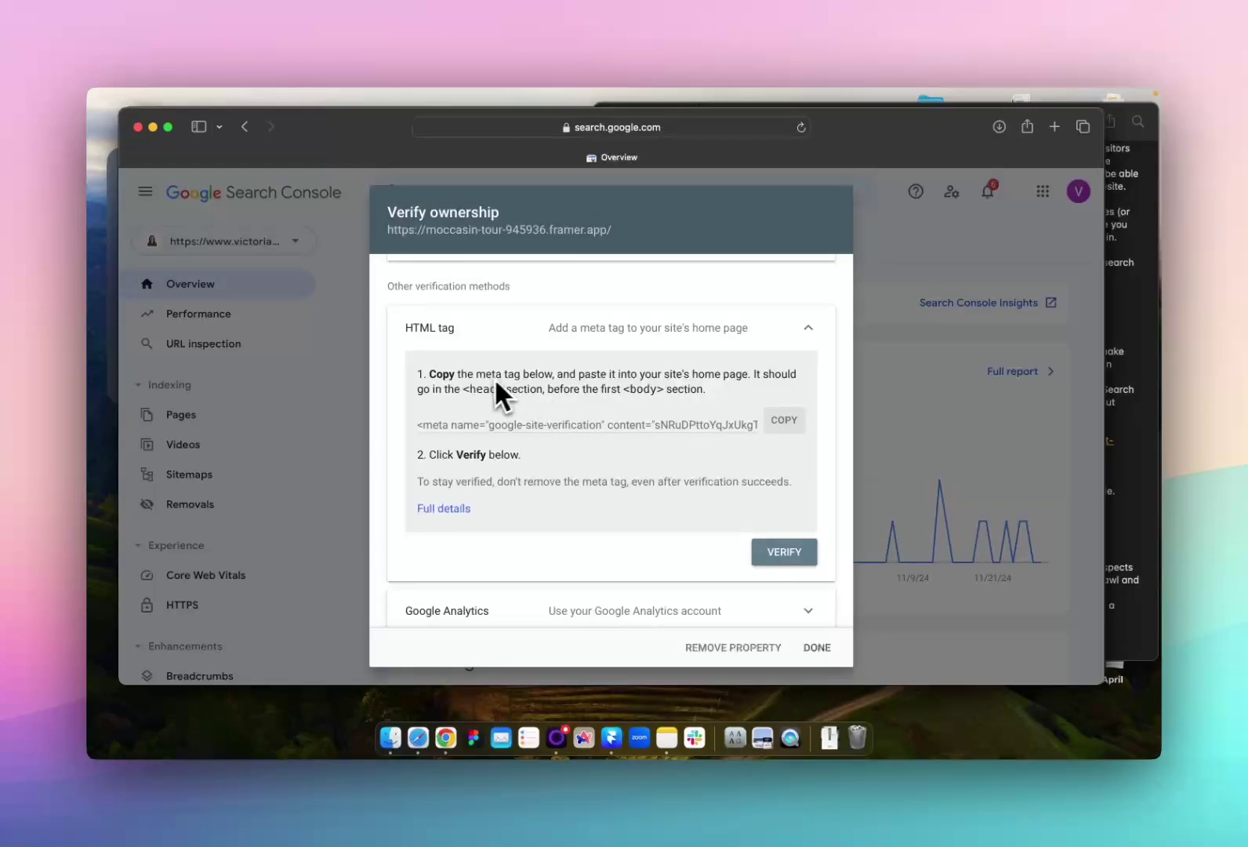
click(608, 753)
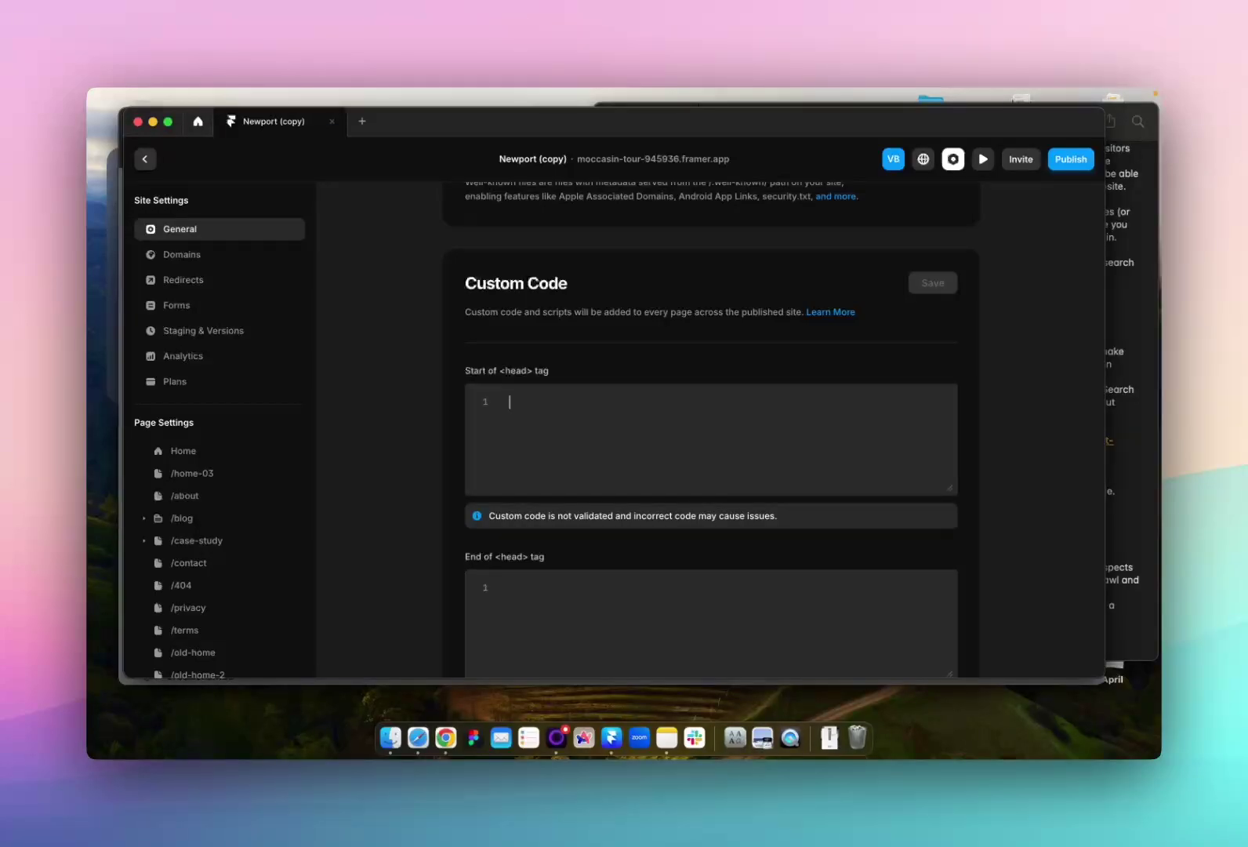
key(super+v)
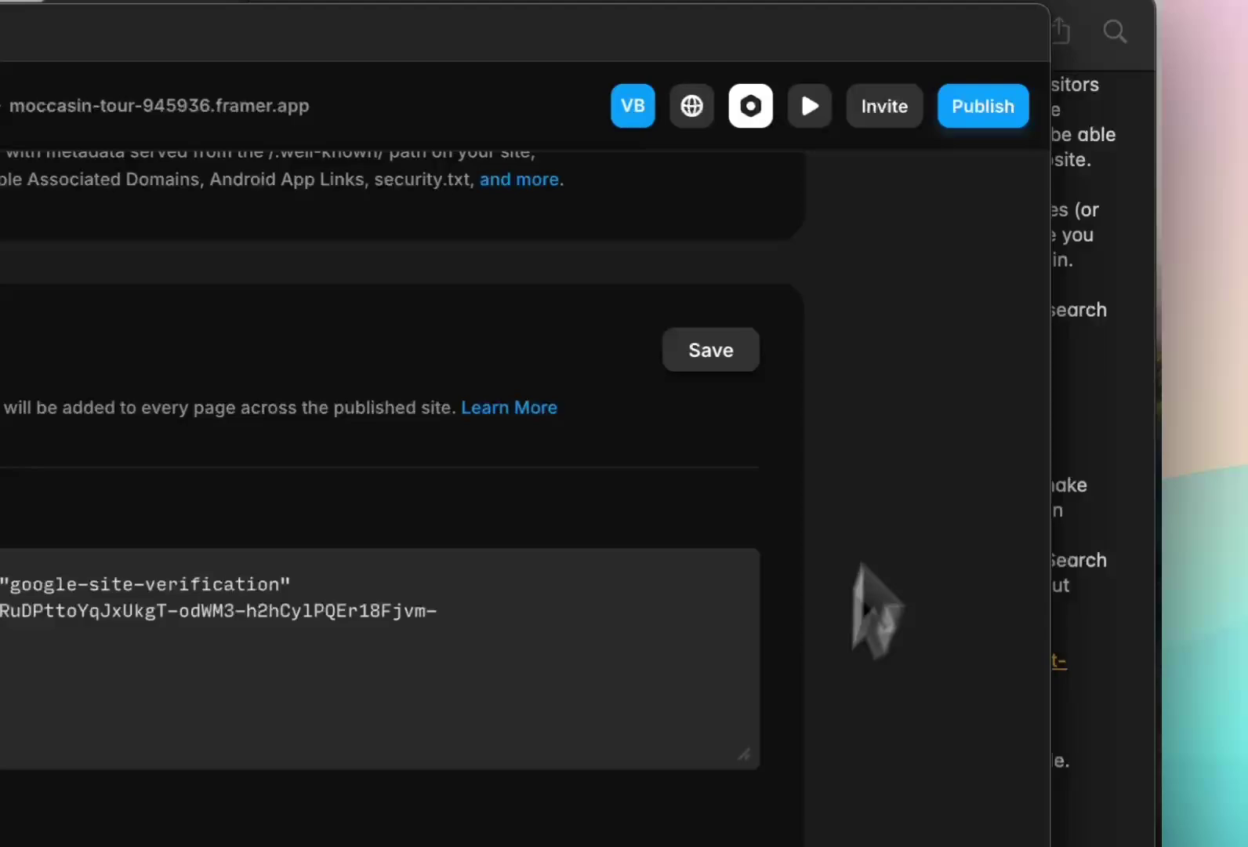
click(744, 355)
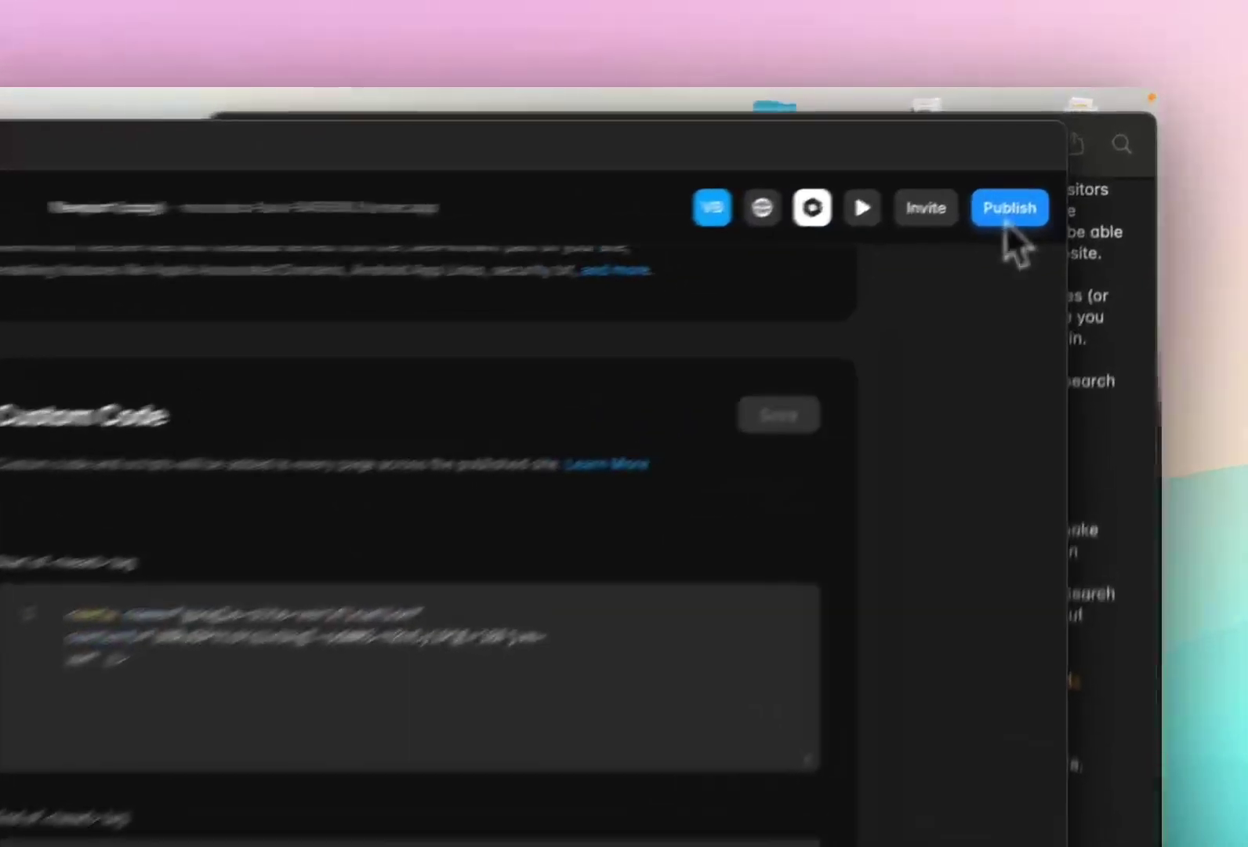
click(1070, 162)
click(1029, 270)
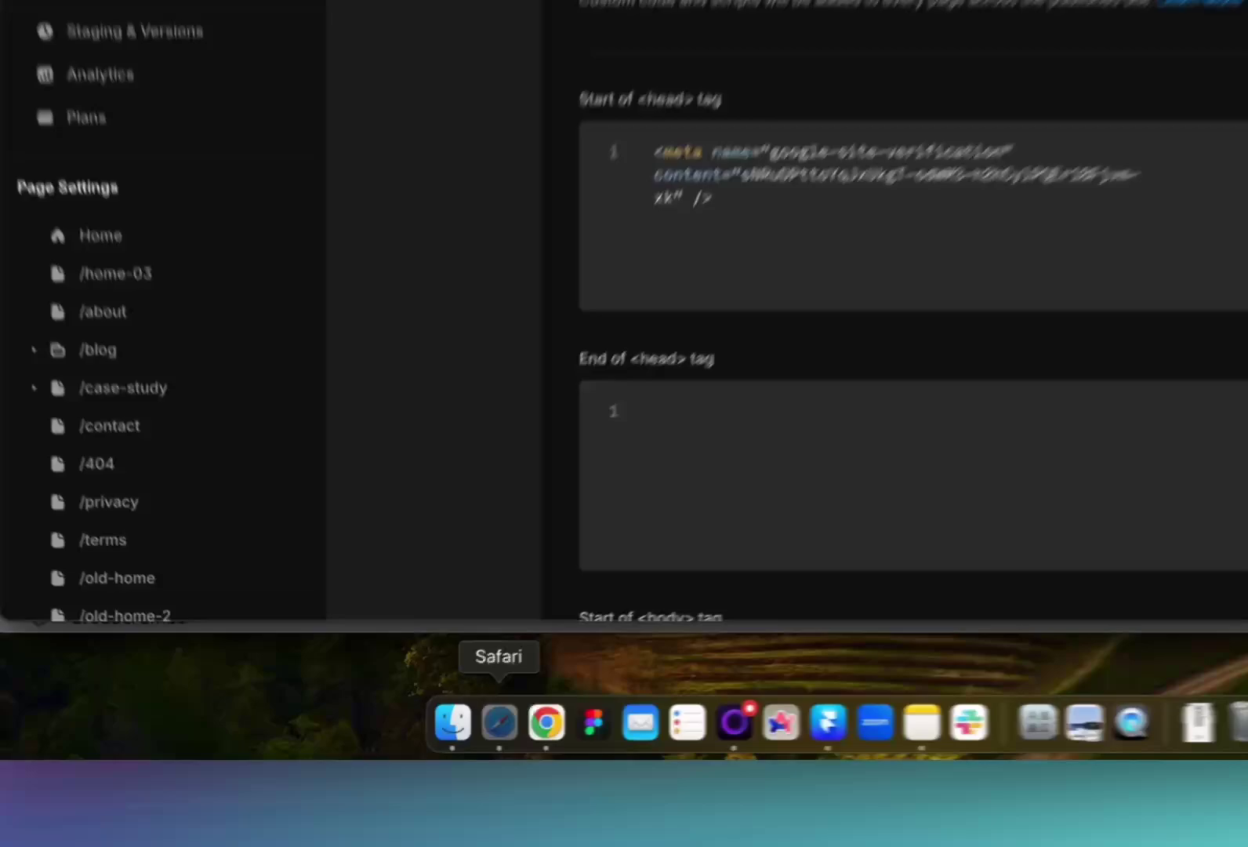
Verify ownership of moccasin-tour-945936.framer.app via the HTML tag and open its property.
click(418, 737)
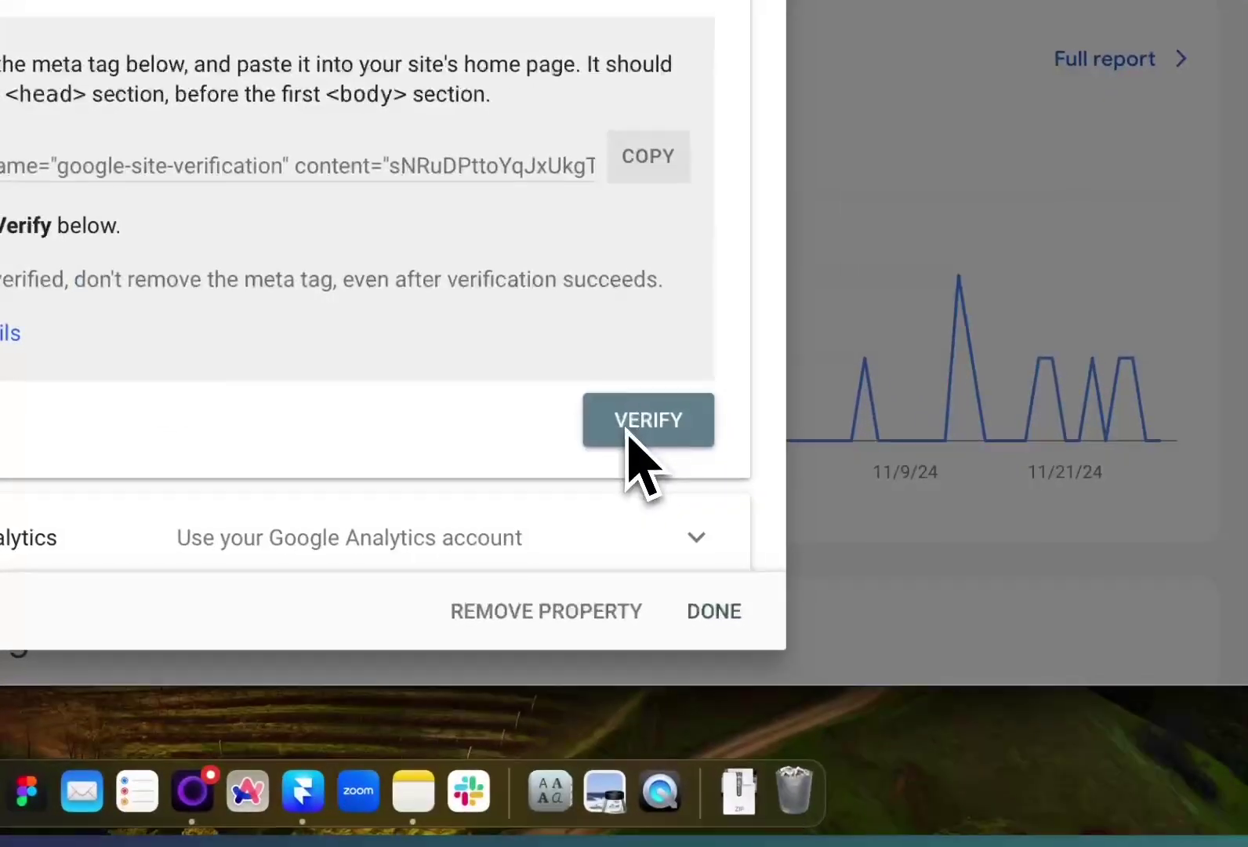
click(604, 387)
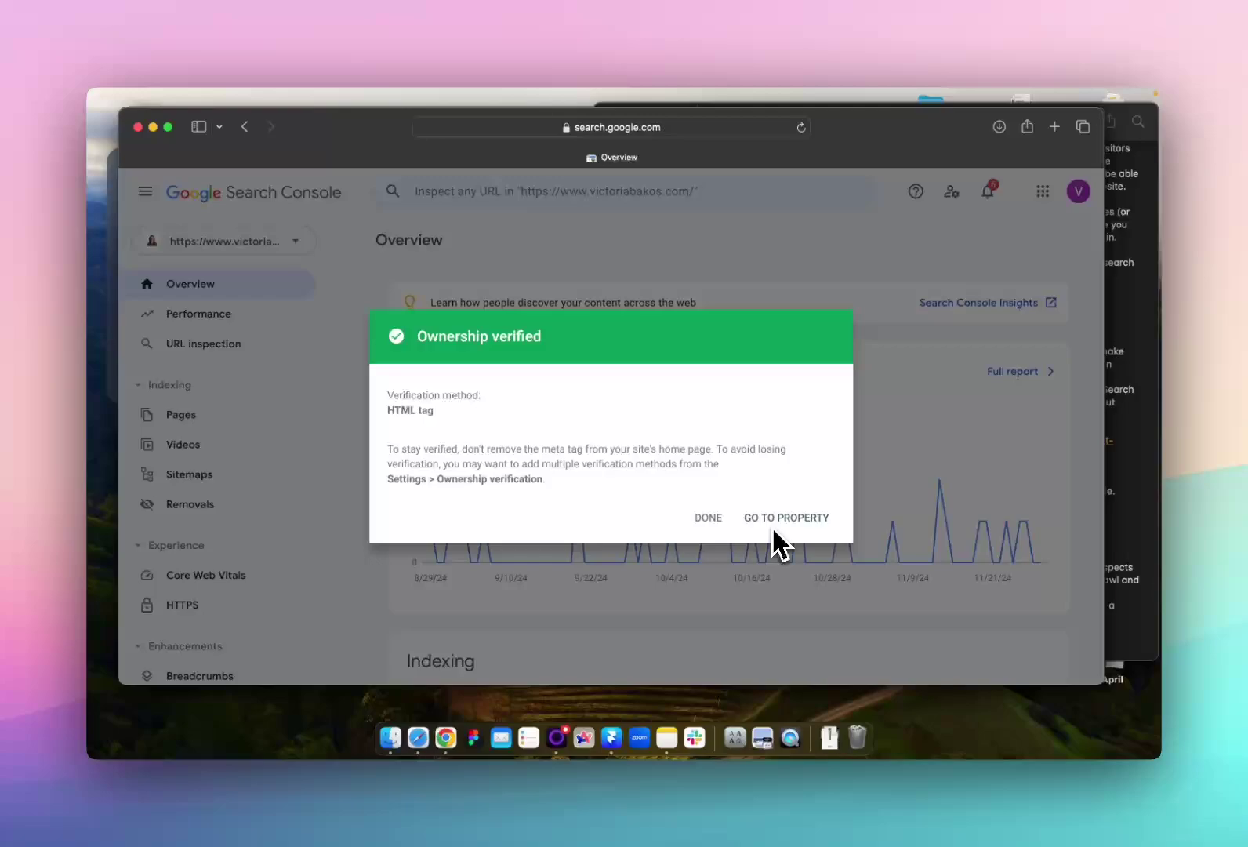
click(772, 519)
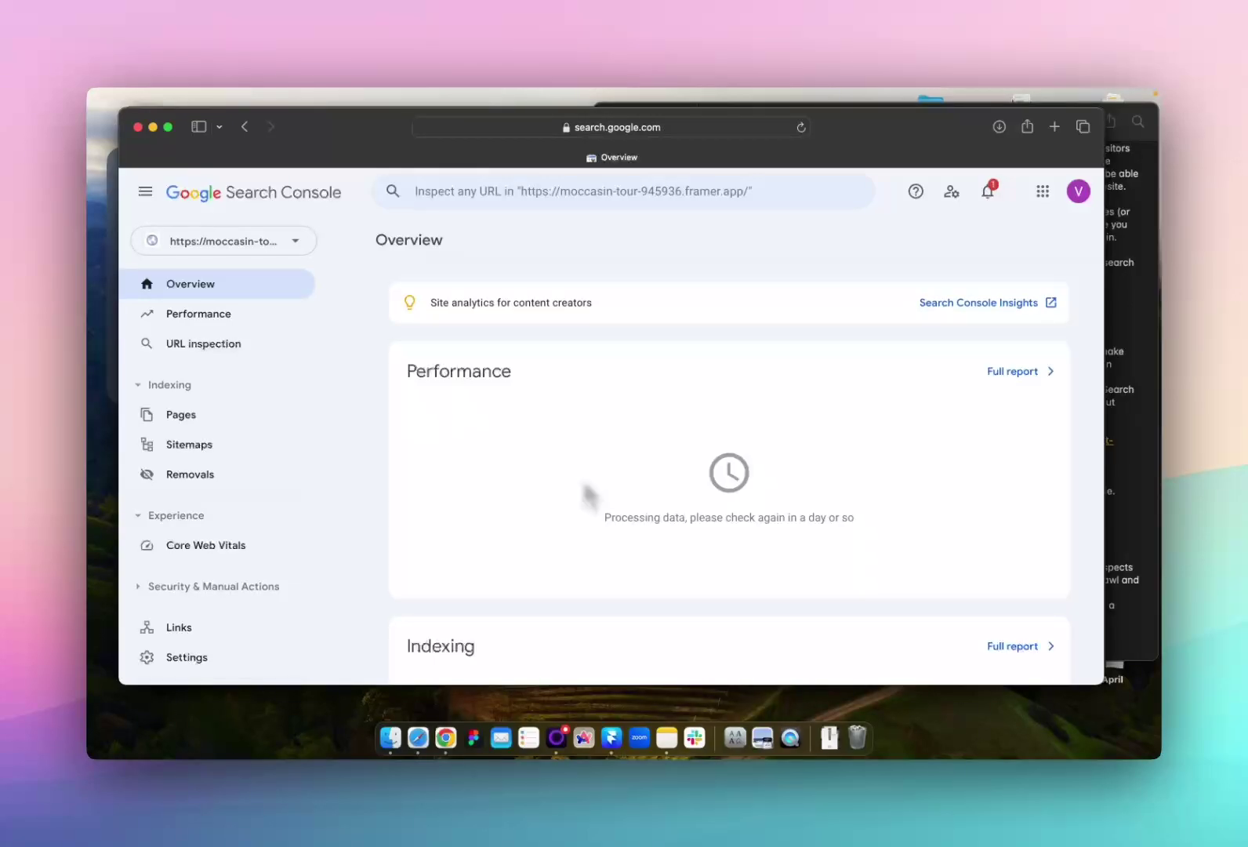
Go from the Pages indexing report to Search Console's Sitemaps page for the new property.
click(306, 417)
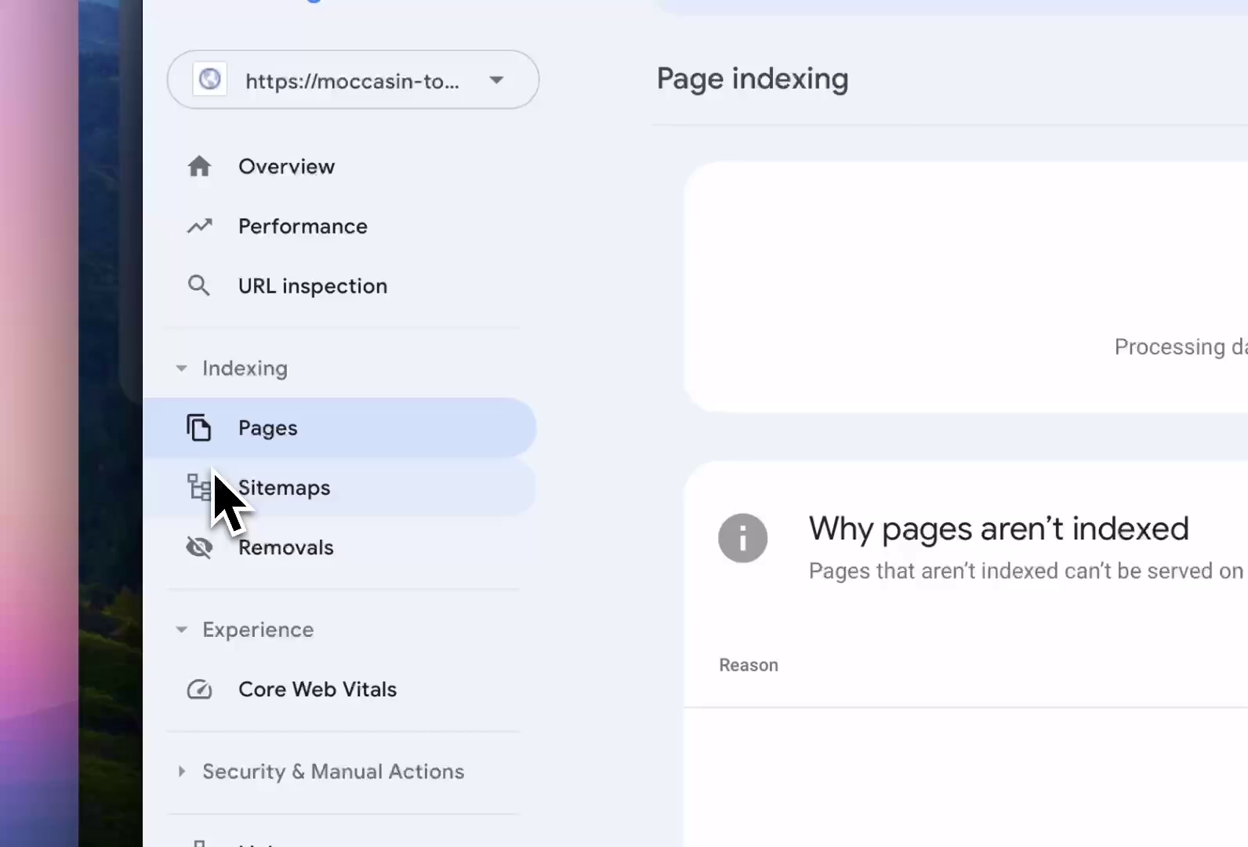
click(219, 482)
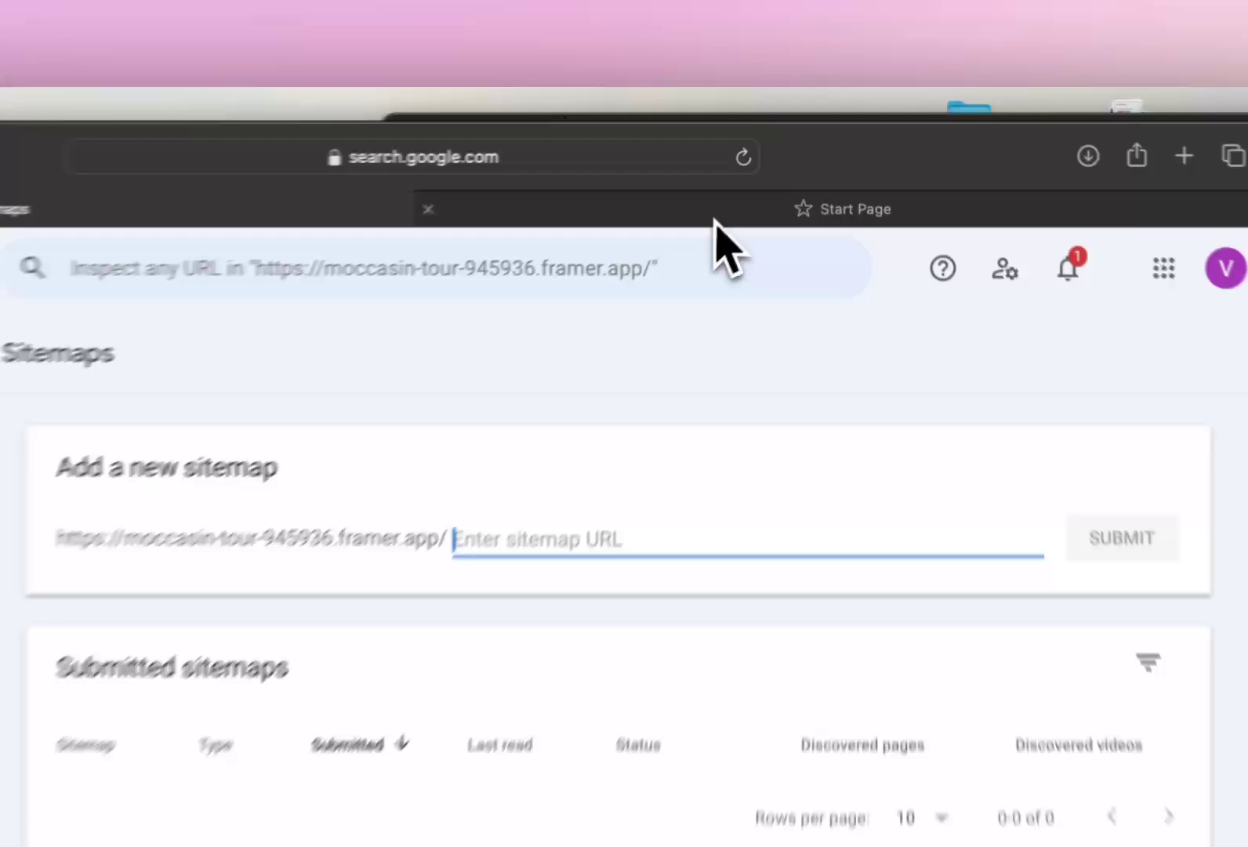
Load the site's /sitemap.xml in the Start Page tab and scroll through its listed URLs.
click(784, 161)
text(https://moccasin-tour-945936.framer.app)
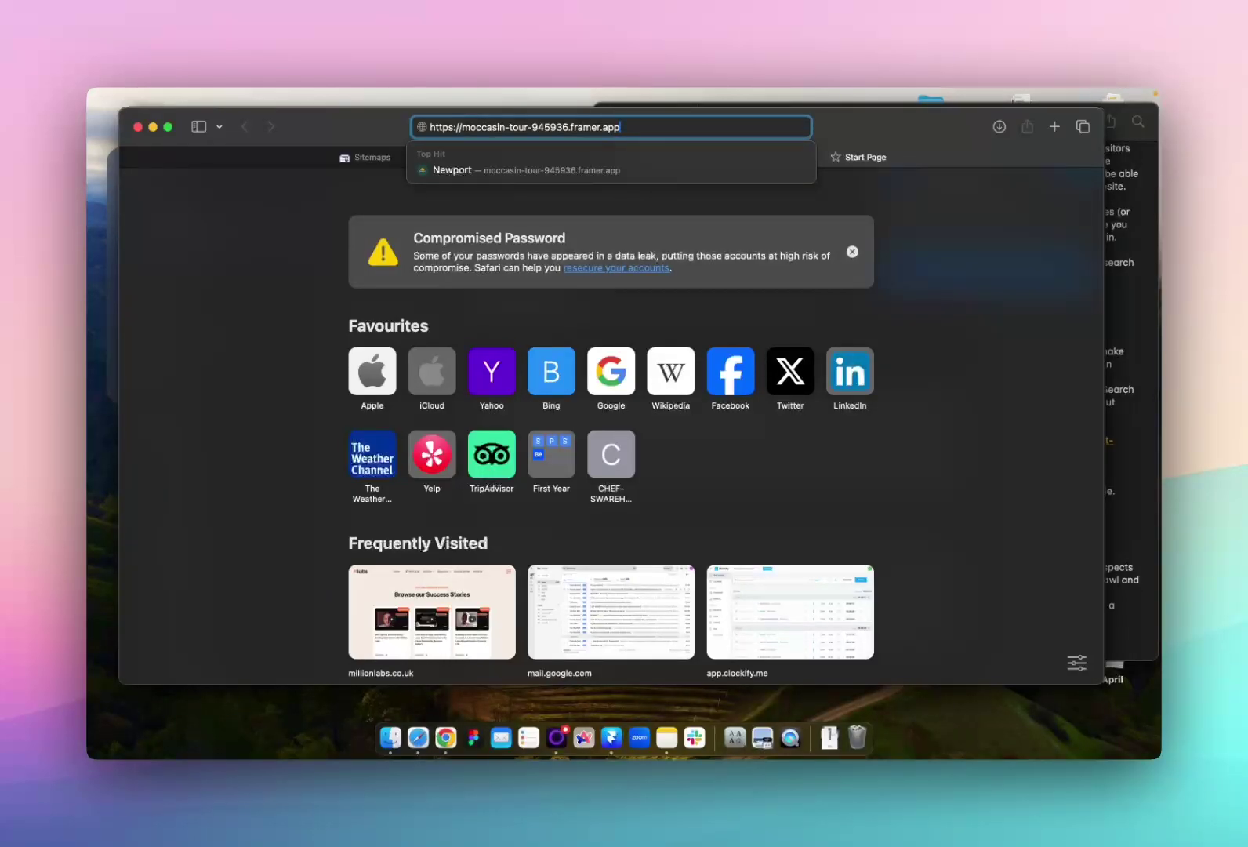
text(/sitemap.)
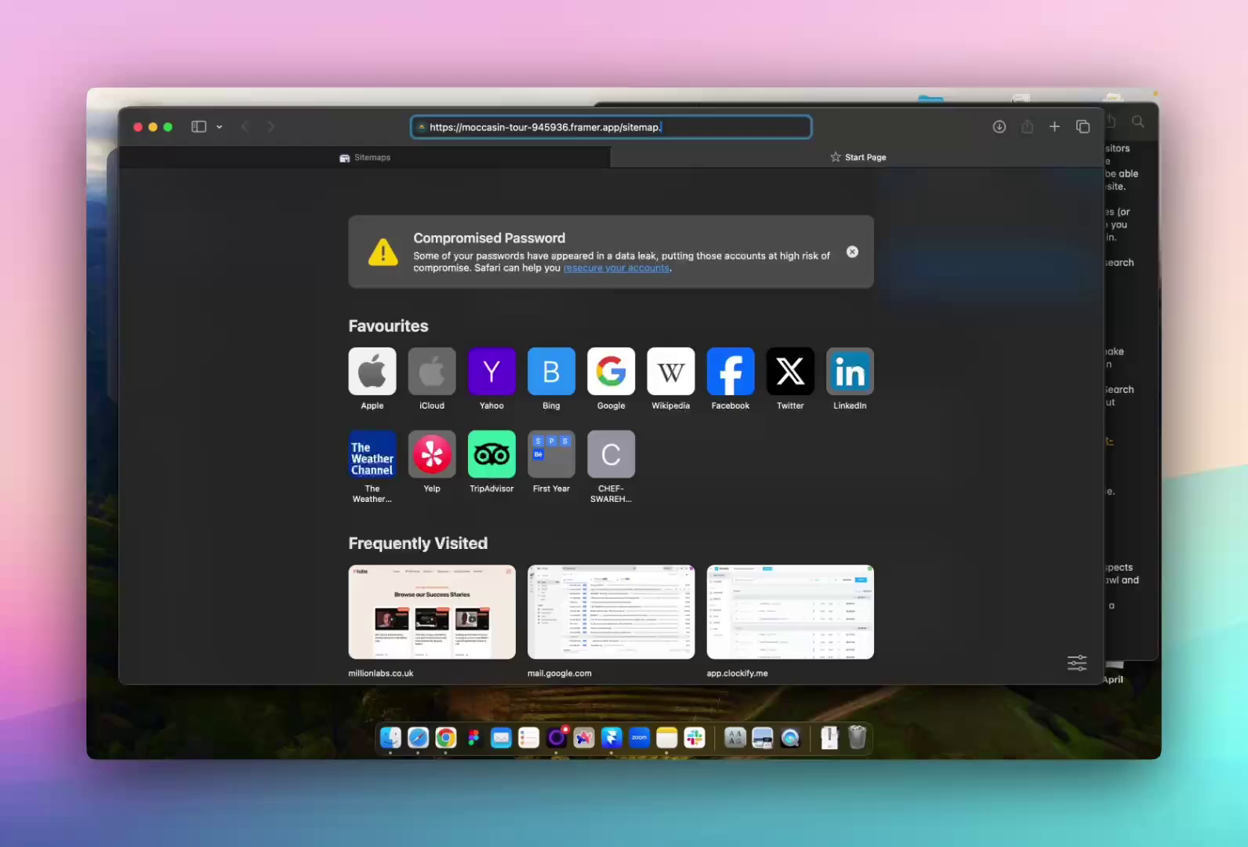
text(xml)
key(Return)
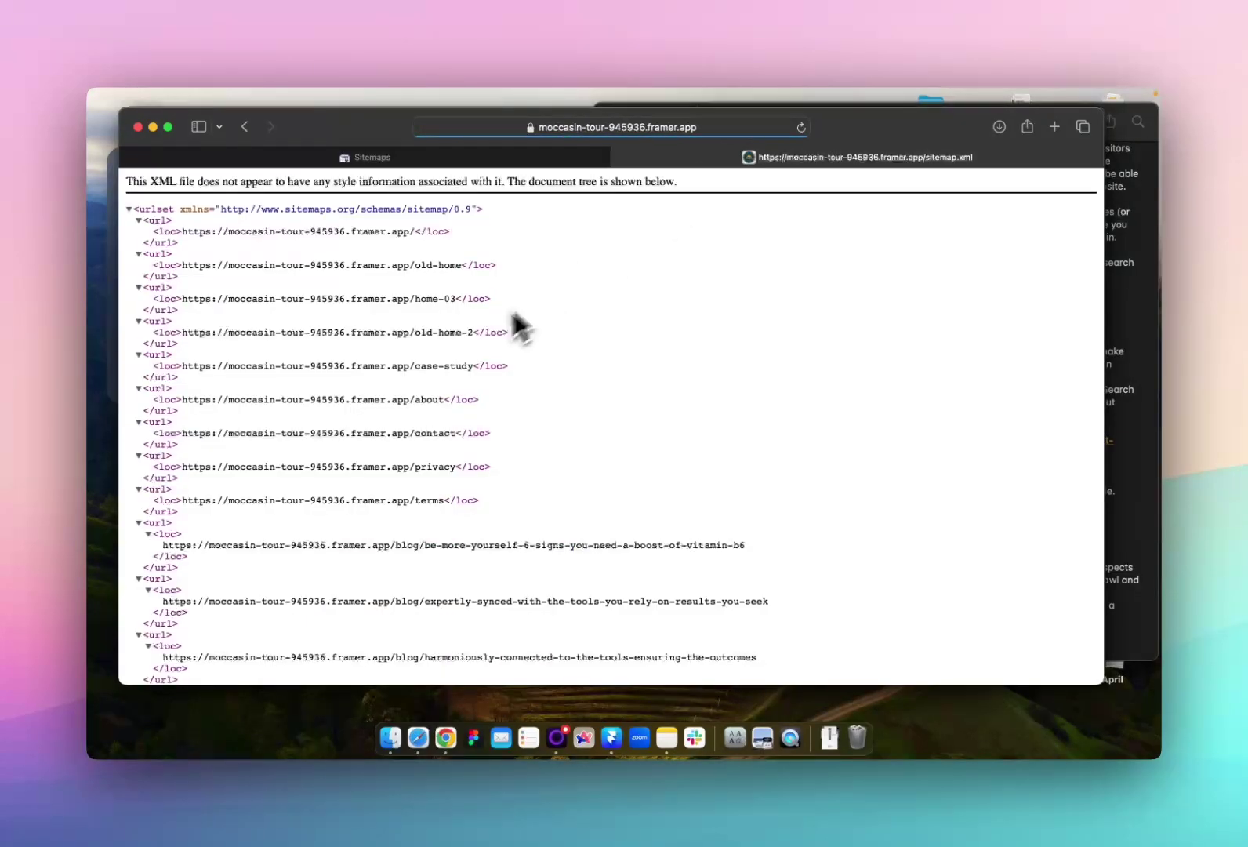
scroll(407, 314, down, 20)
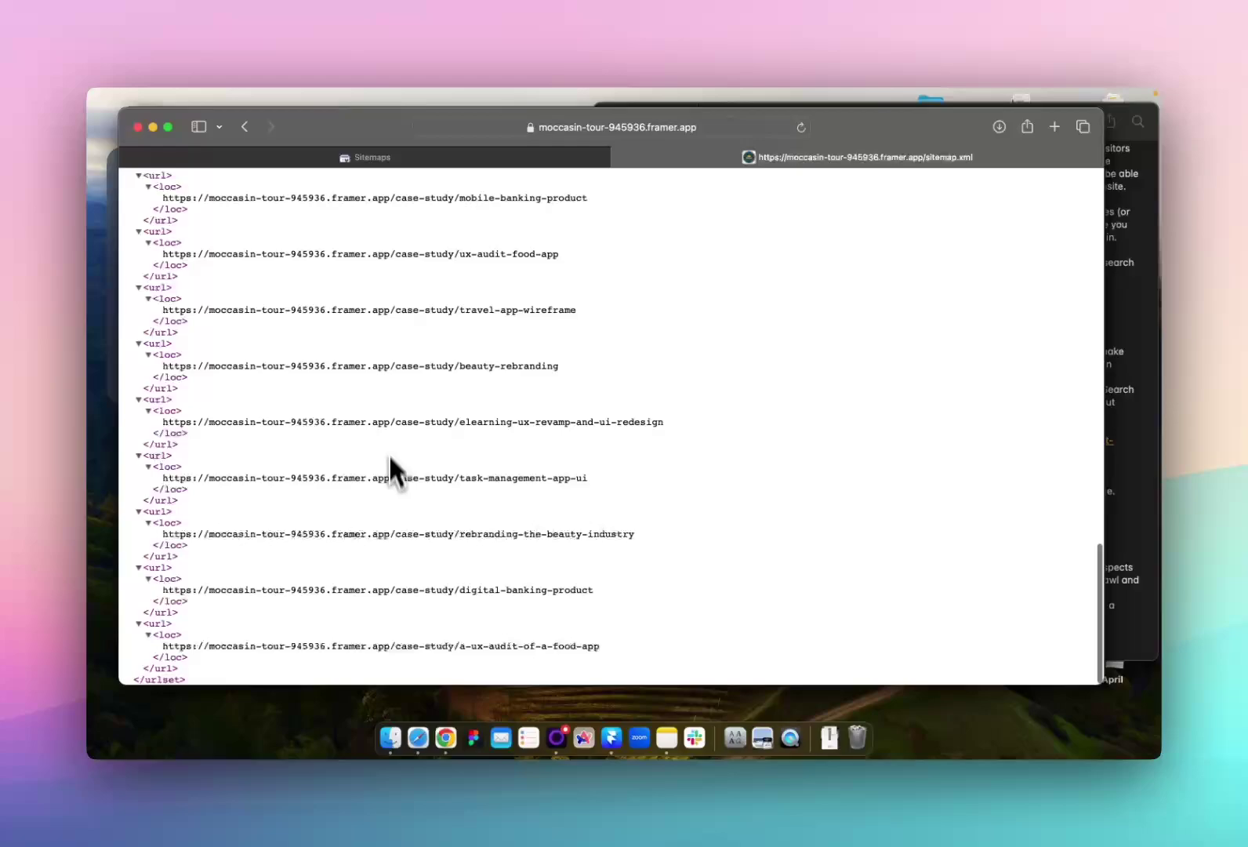
scroll(402, 384, up, 10)
scroll(400, 377, up, 10)
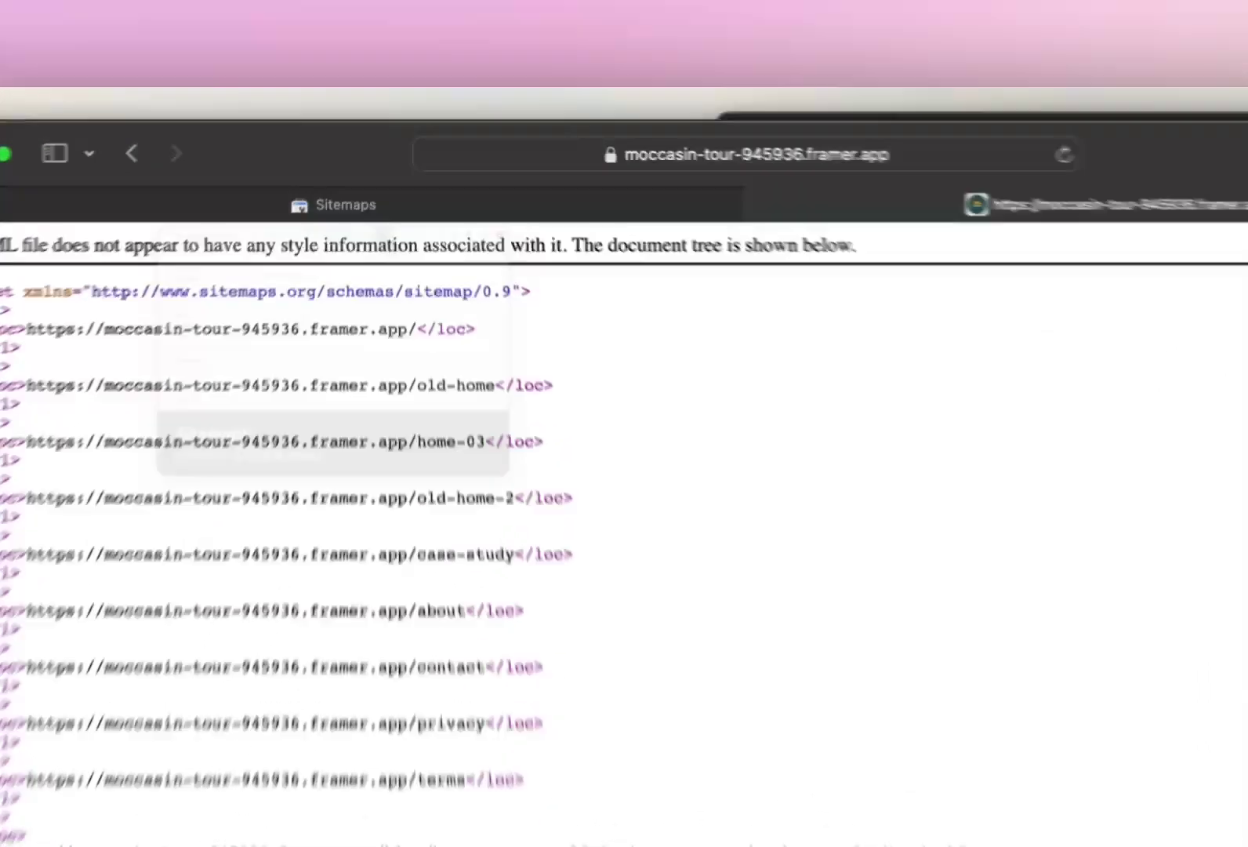
Submit sitemap.xml as a new sitemap in Search Console and review the result.
click(361, 207)
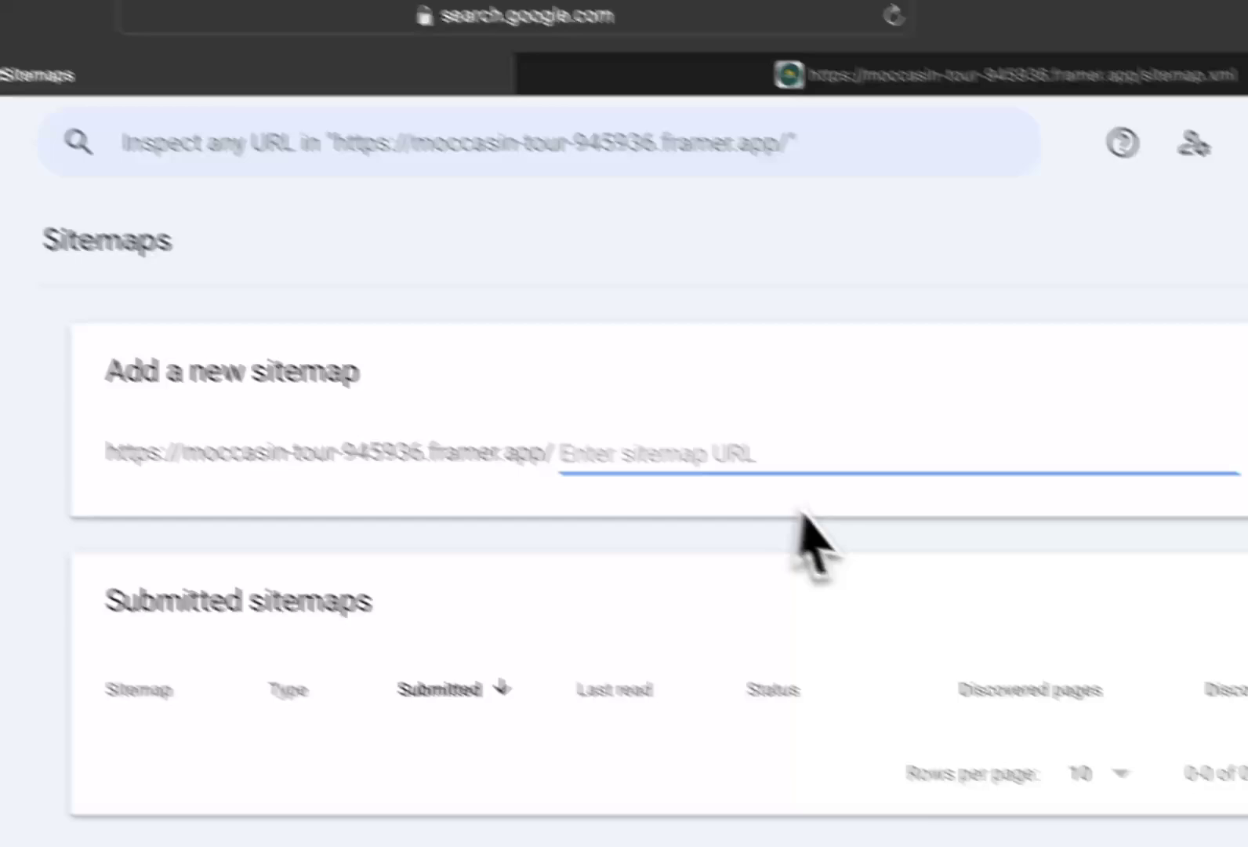
text(sitemap.)
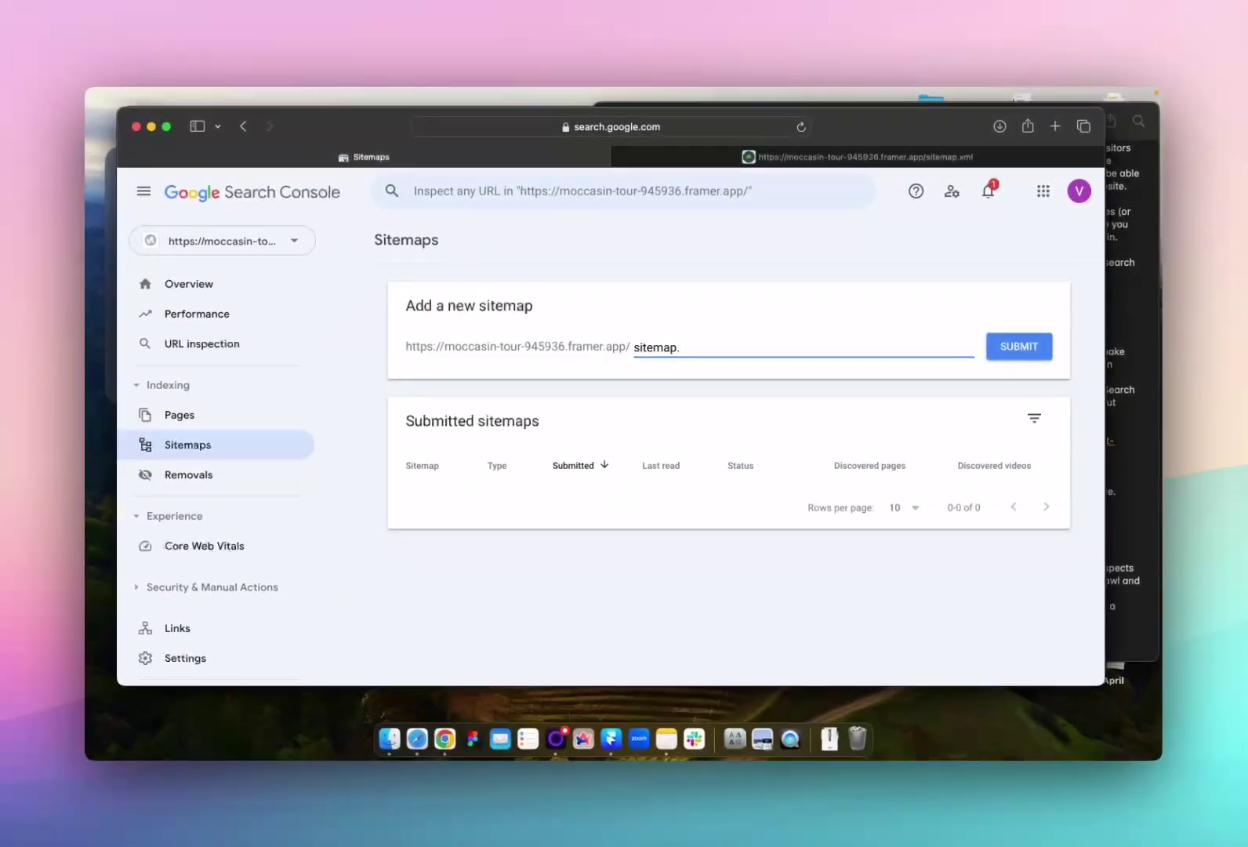
text(xml)
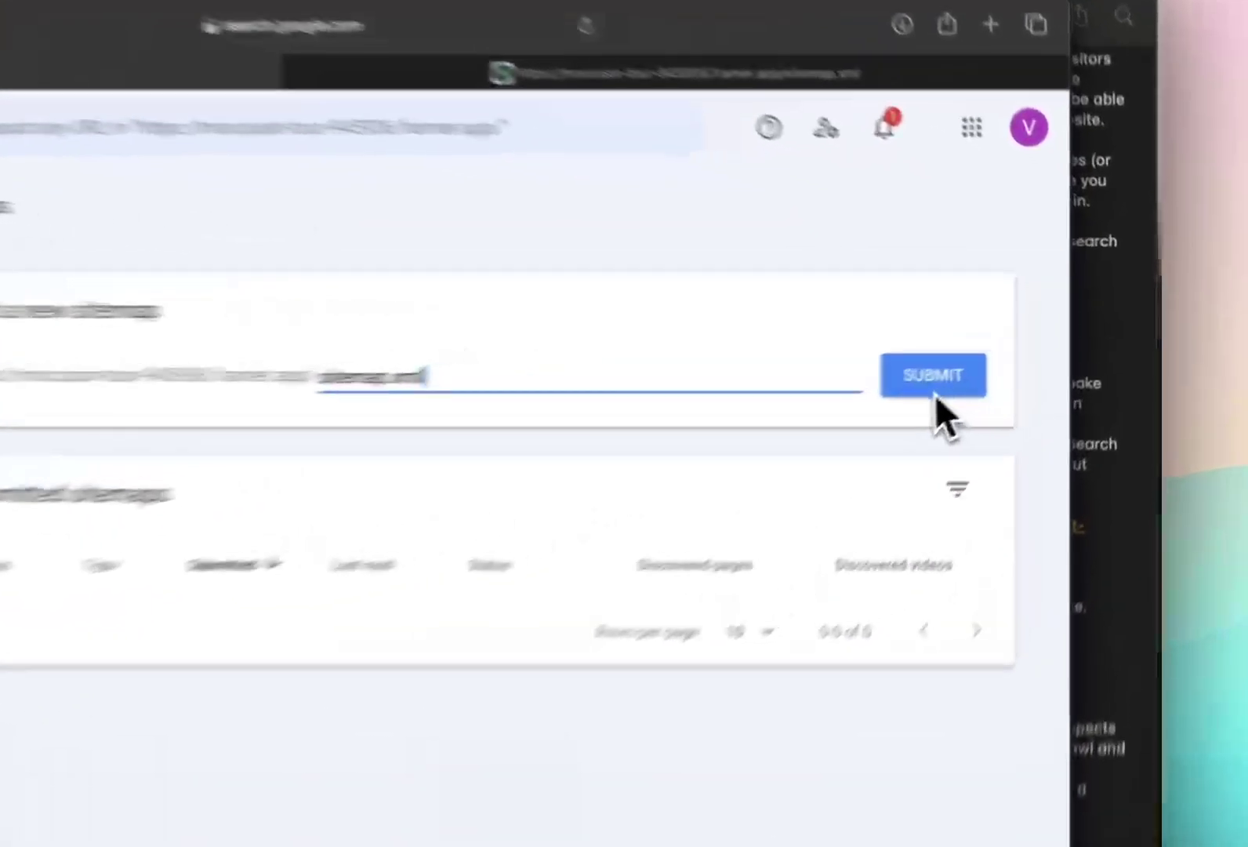
click(1012, 352)
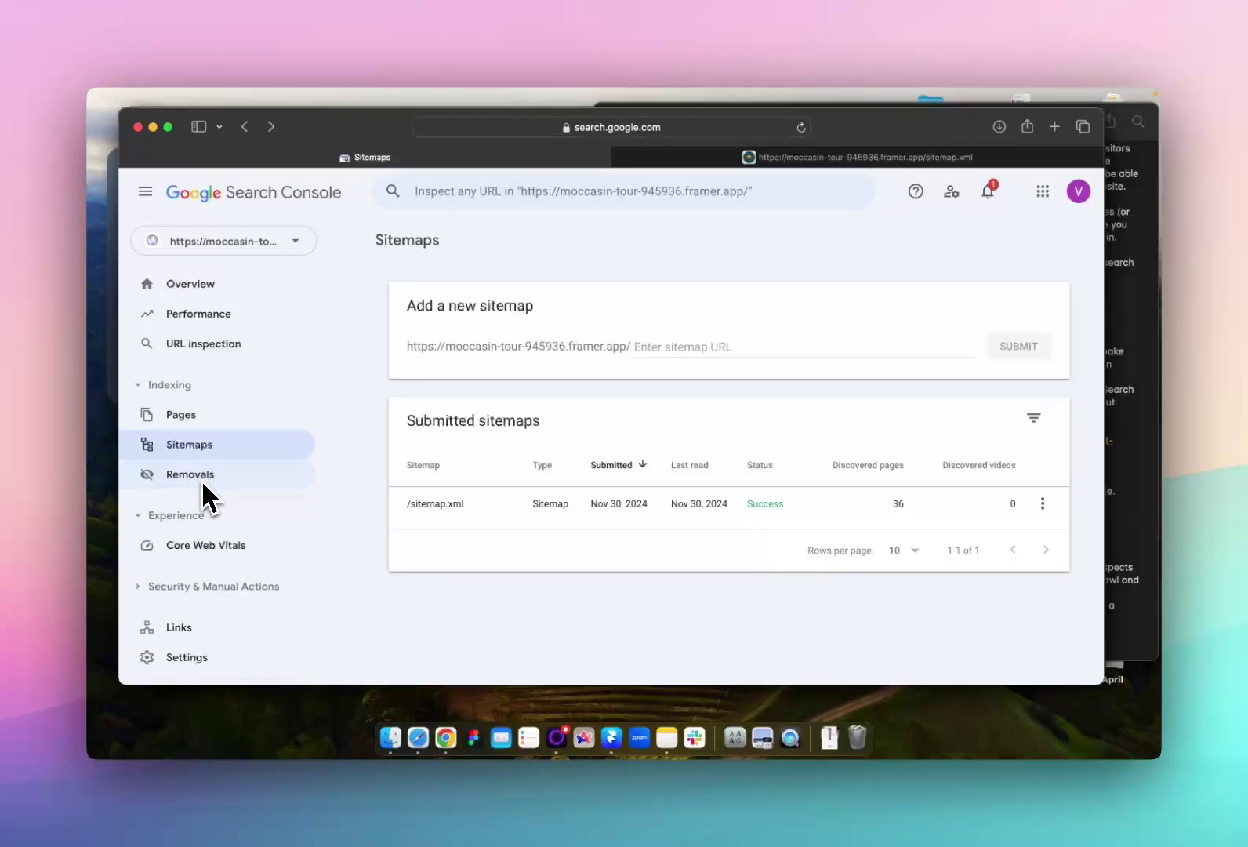
scroll(219, 490, down, 2)
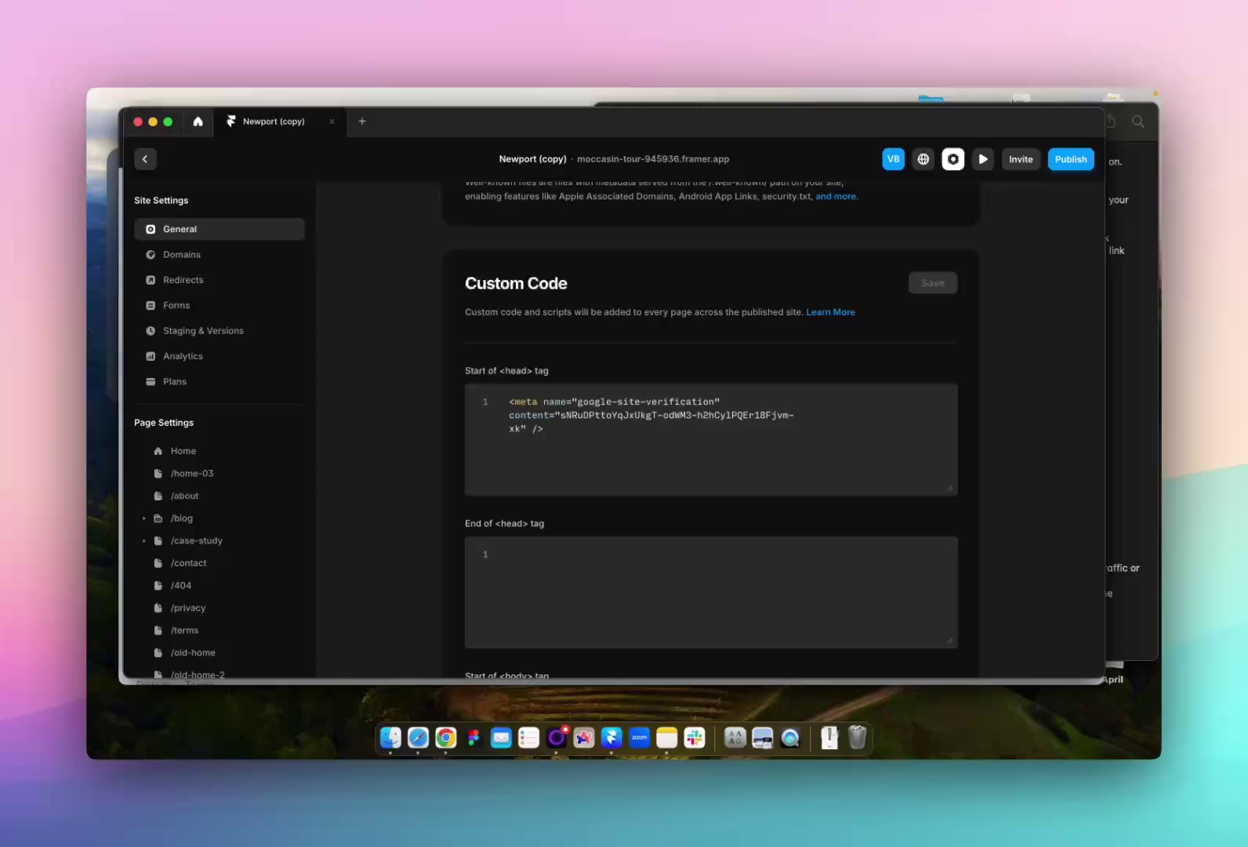
Close Site Settings and open the Vitamin B6 post from the Blog CMS collection.
click(145, 159)
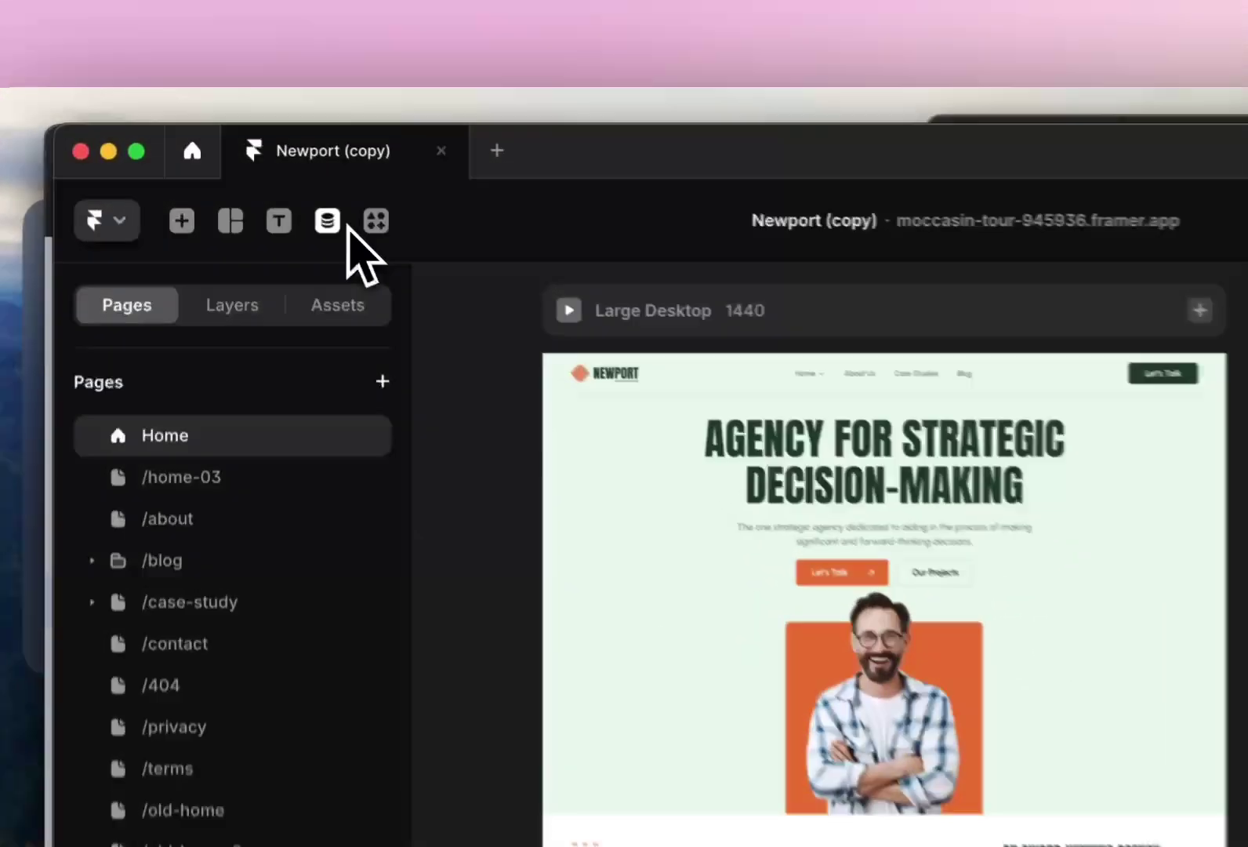
click(270, 159)
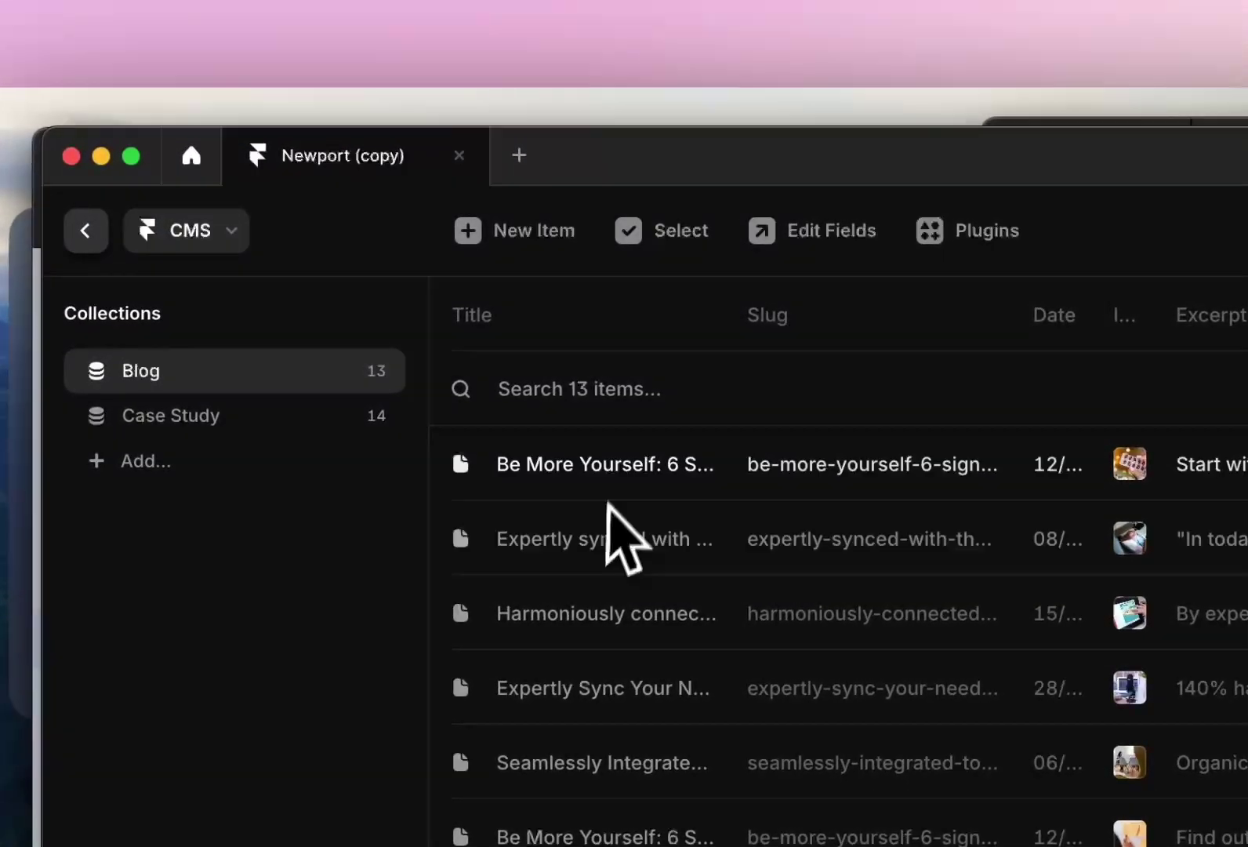
click(616, 470)
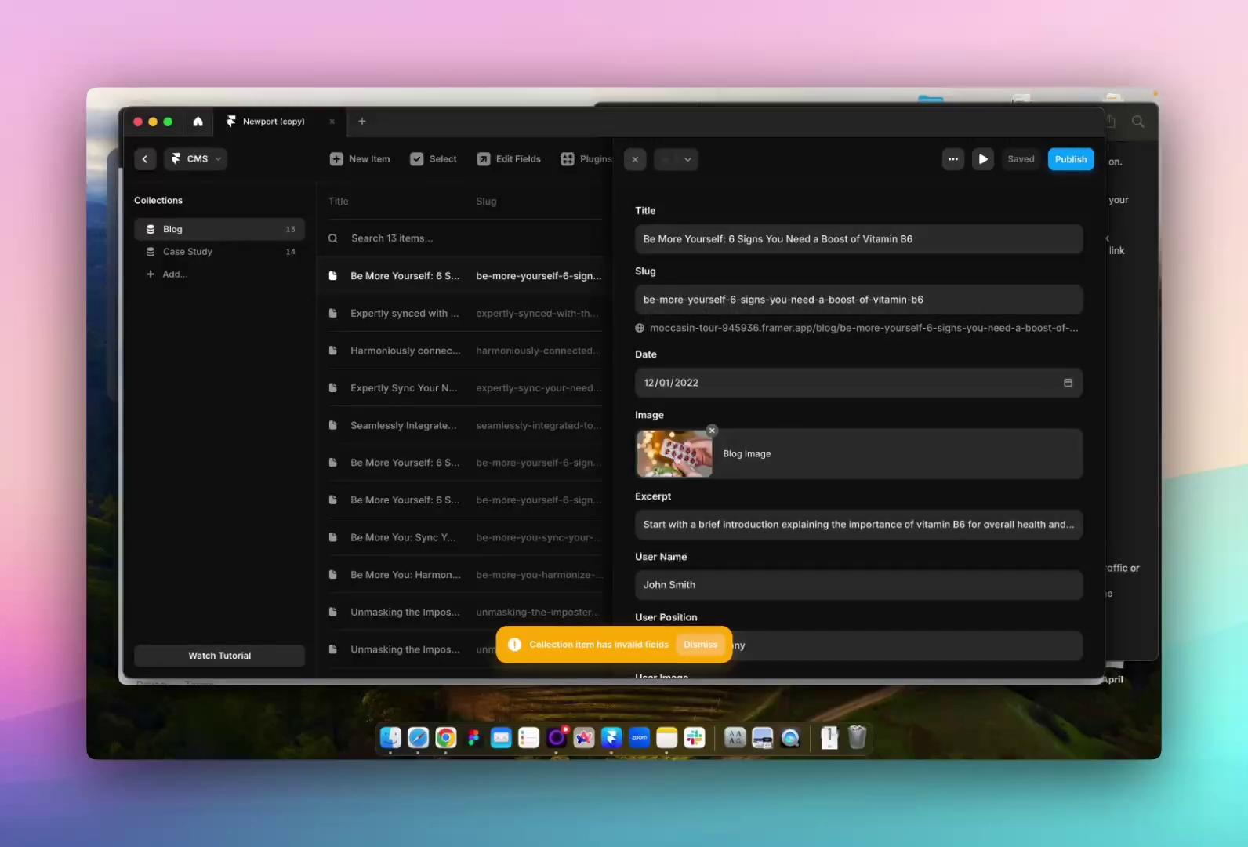
Change the Vitamin B6 post's slug to signs-you-need-more-vitamin-b6.
triple_click(730, 302)
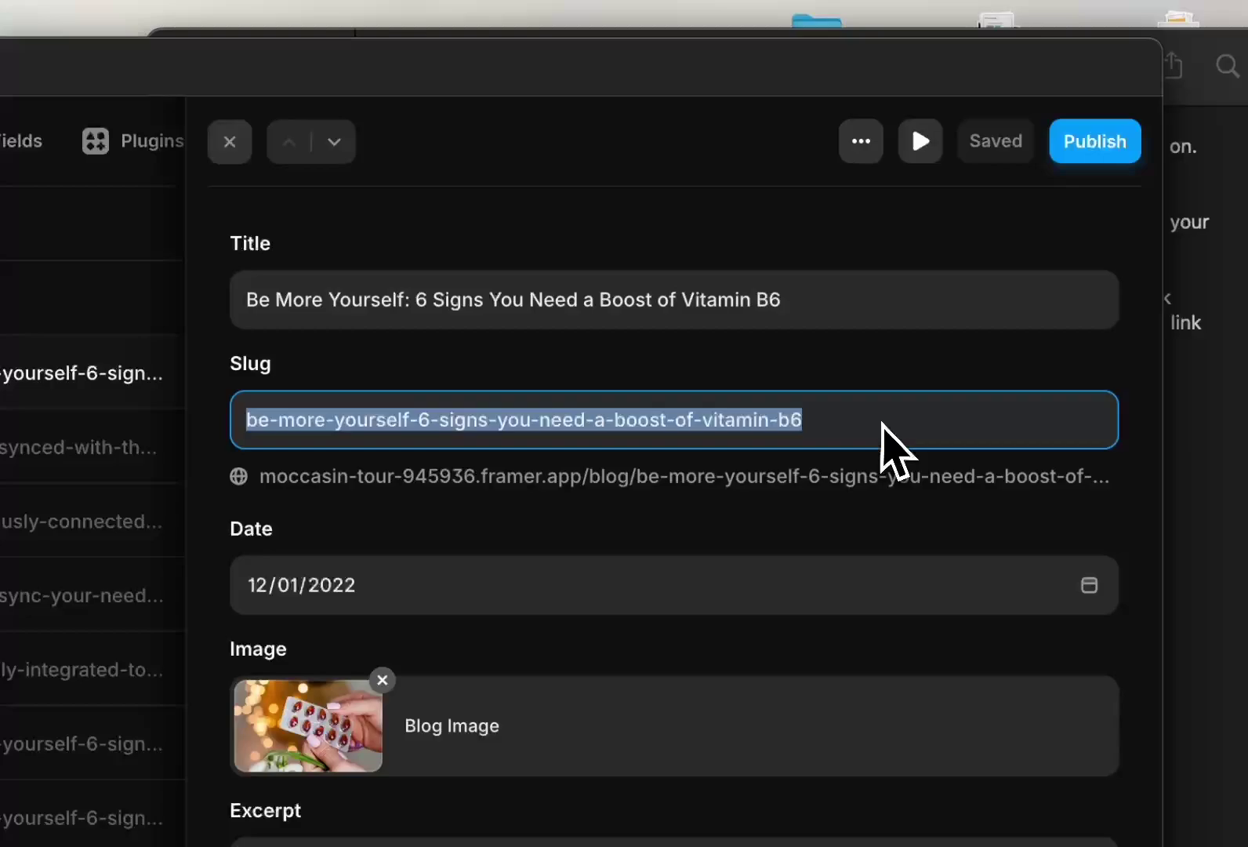
click(959, 301)
drag(874, 426, 2, 384)
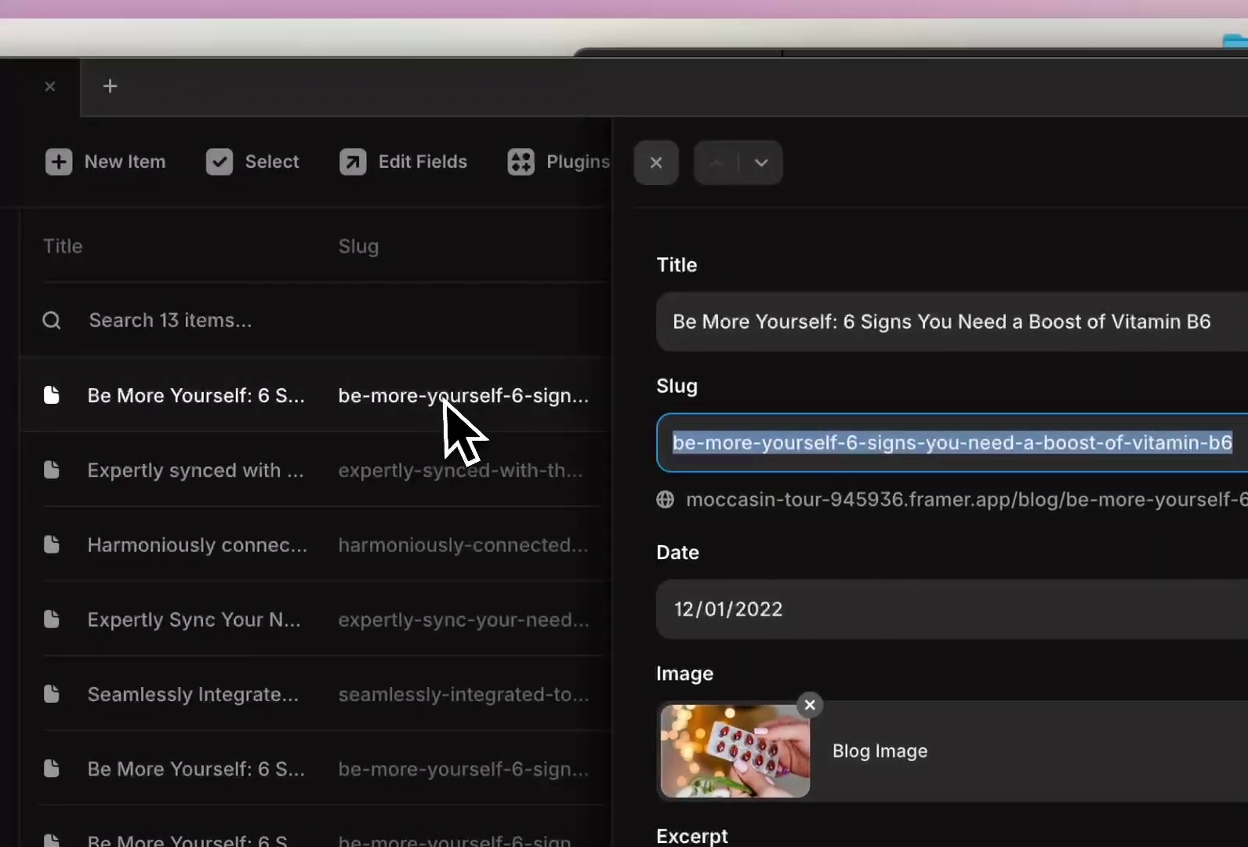
text(signs-you-)
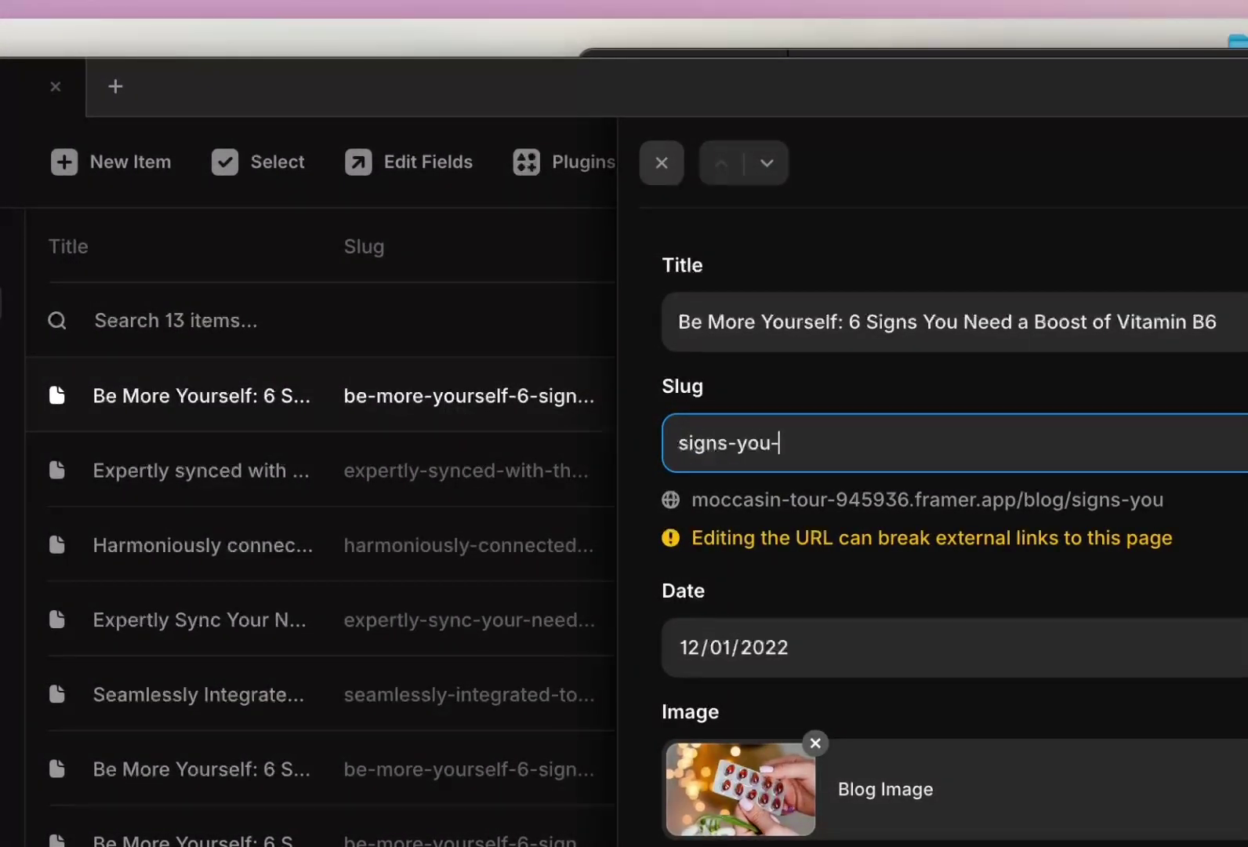
text(need-more-vita)
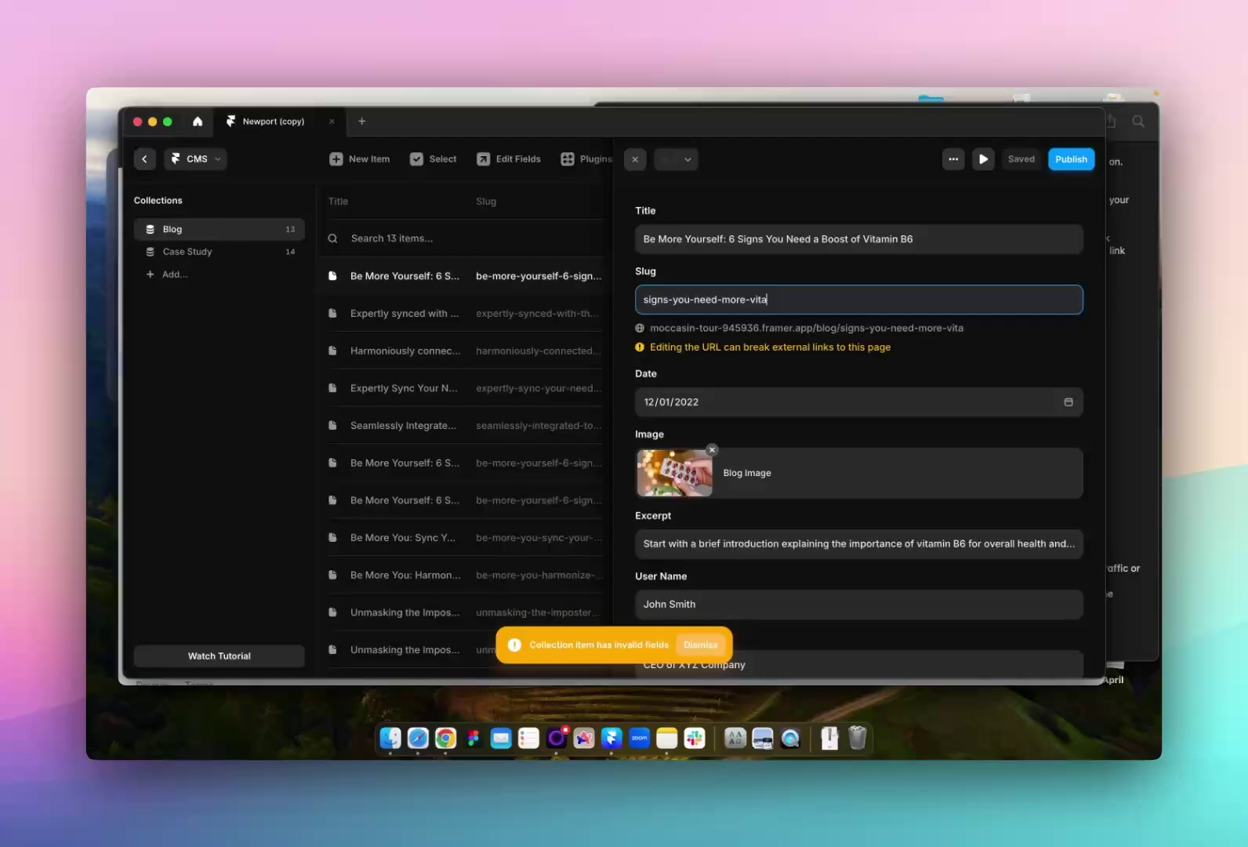
text(min-b6)
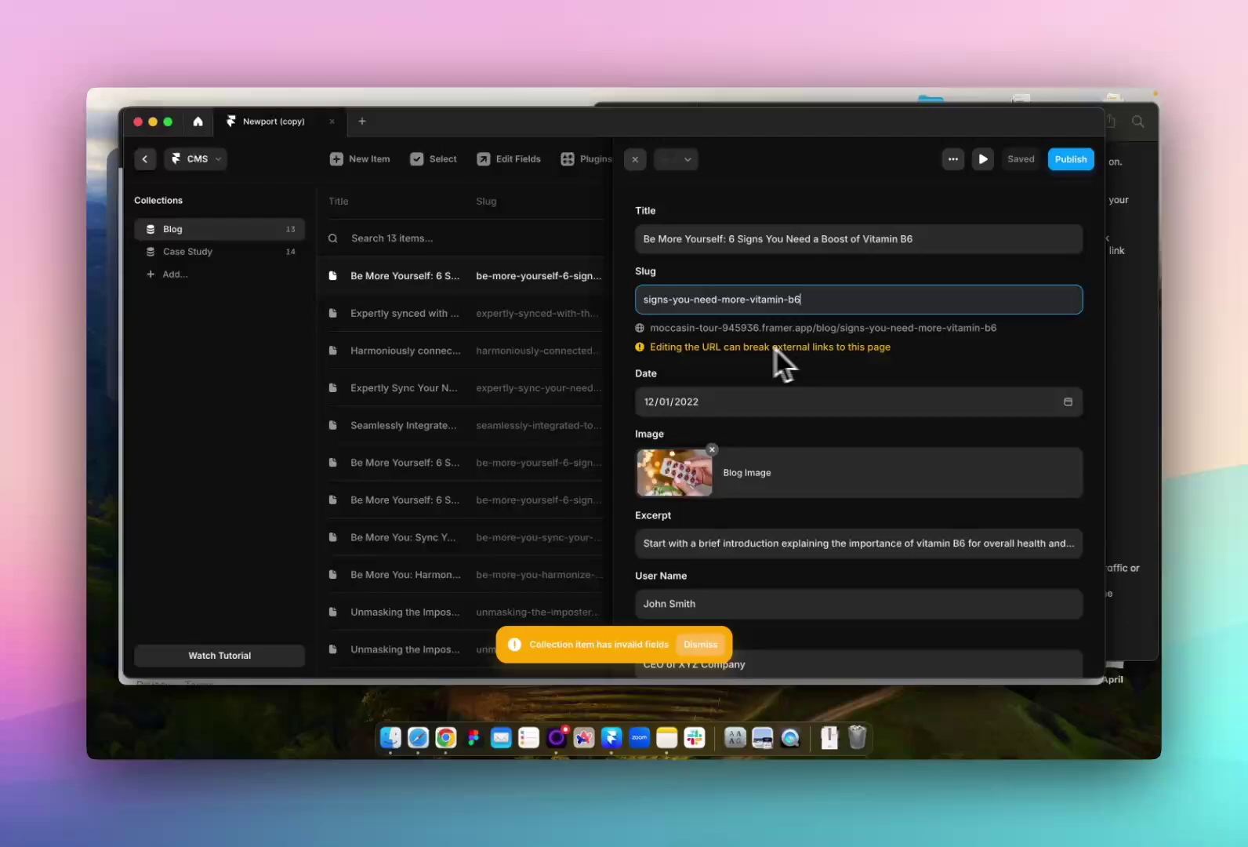
drag(801, 299, 627, 296)
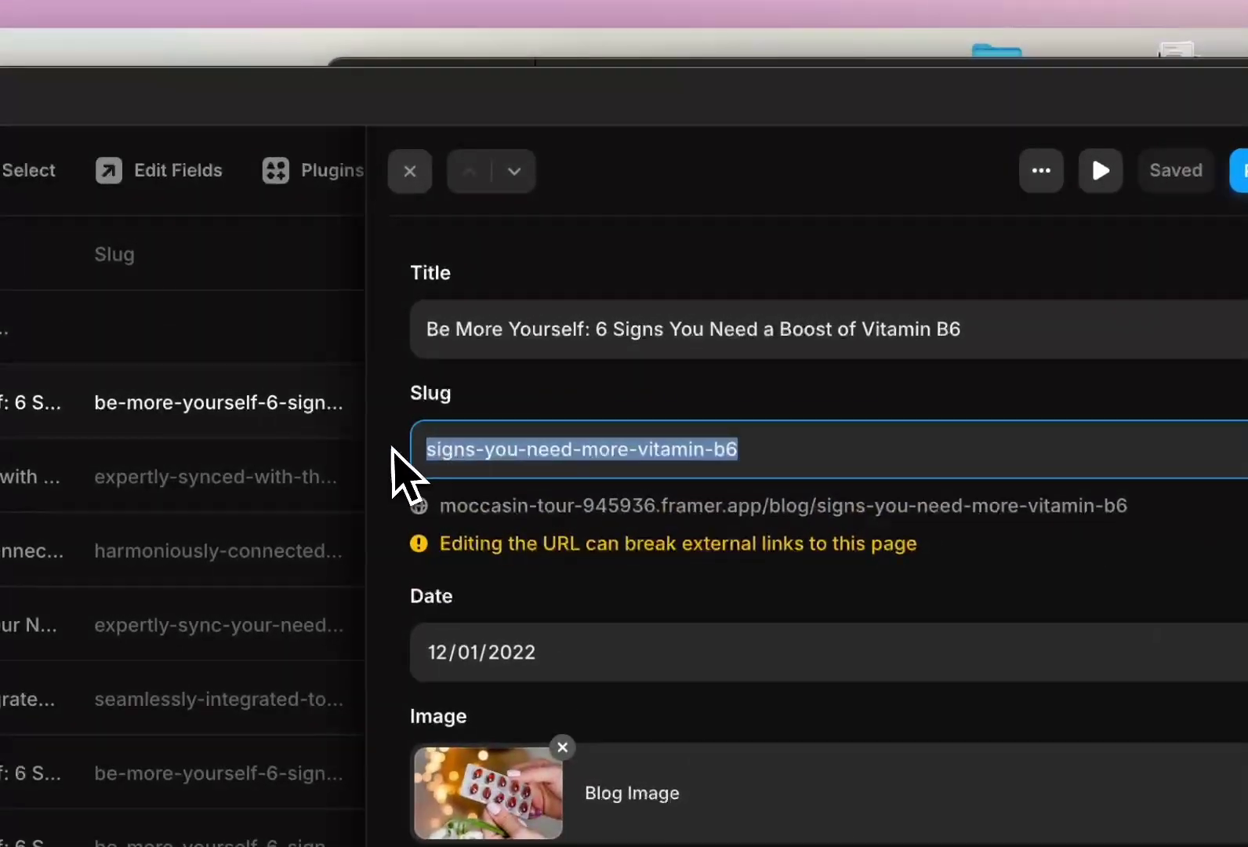
Commit the new slug and publish the update to the live site.
click(782, 392)
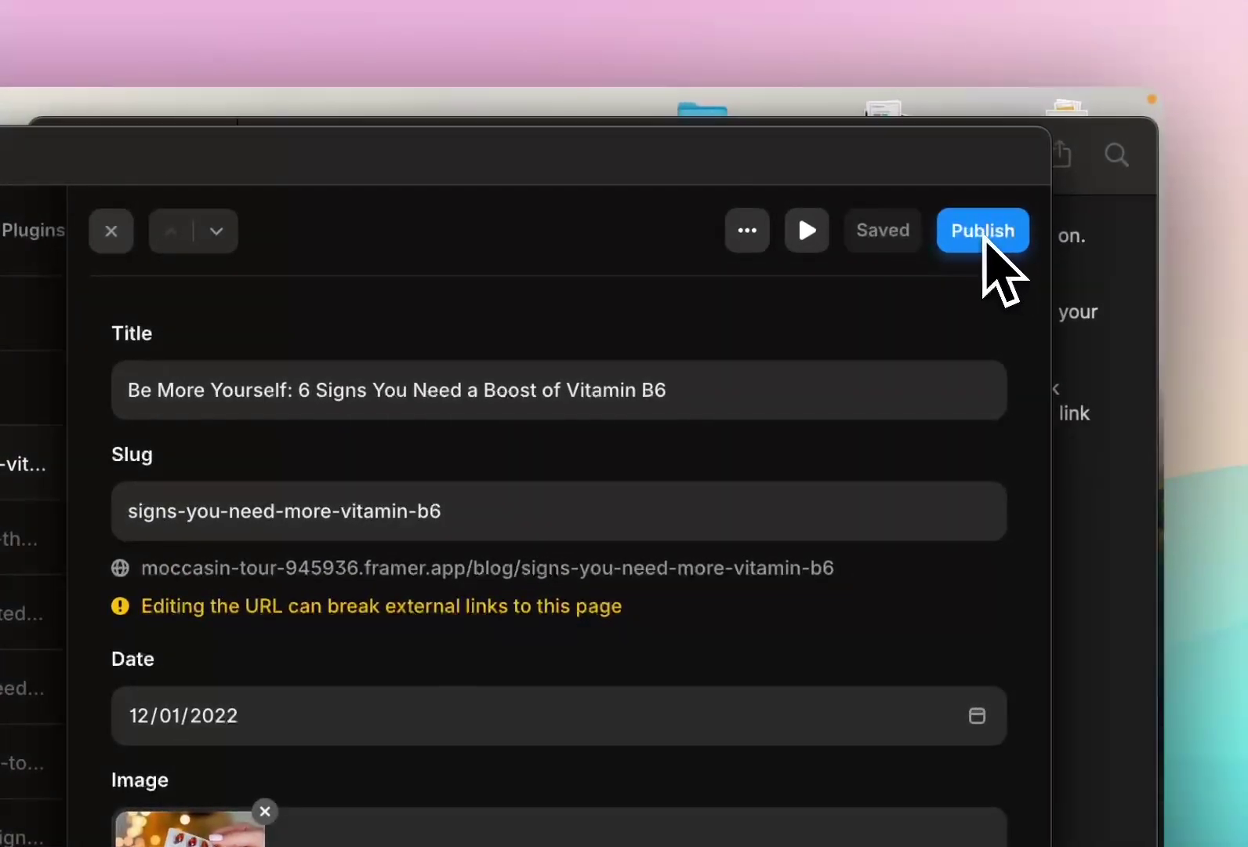
click(983, 242)
click(808, 523)
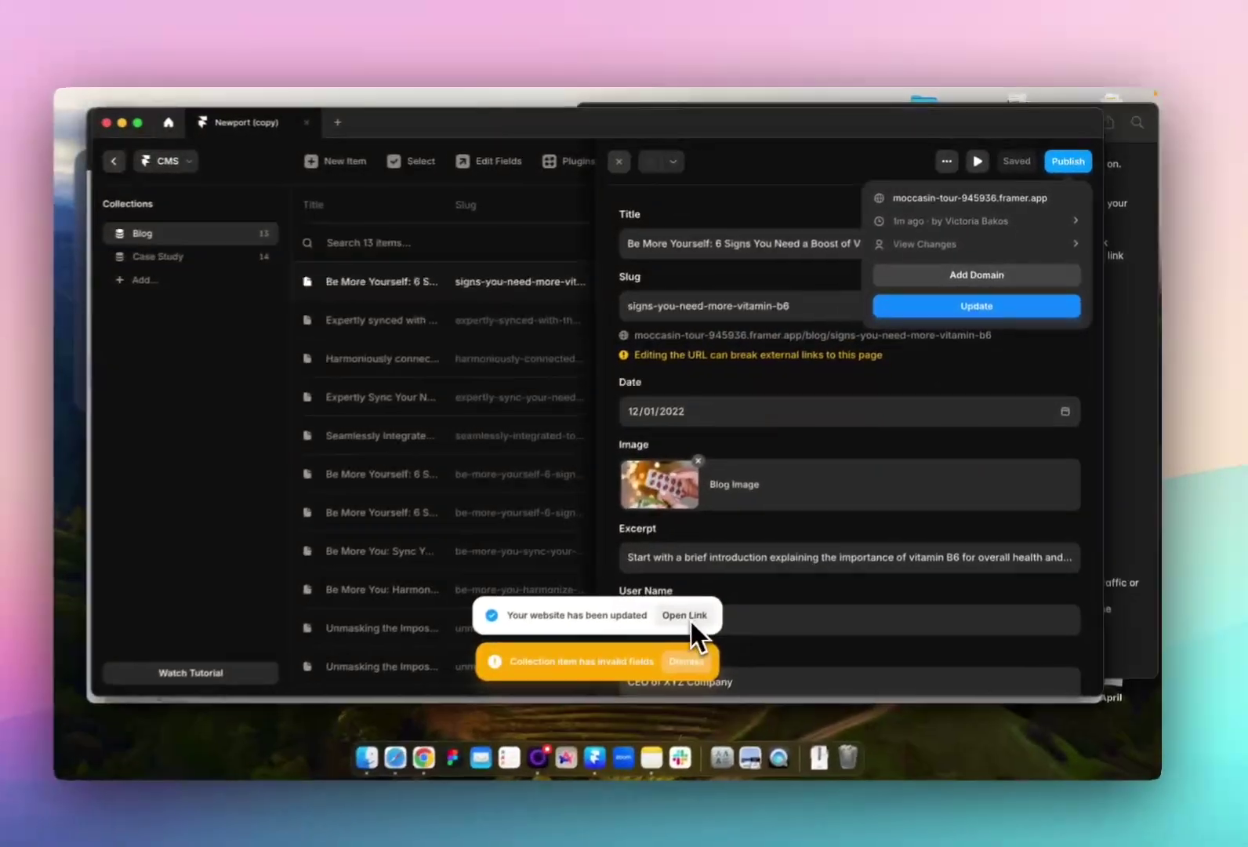
Open the live site and load the post at /blog/signs-you-need-more-vitamin-b6 in Safari.
click(559, 755)
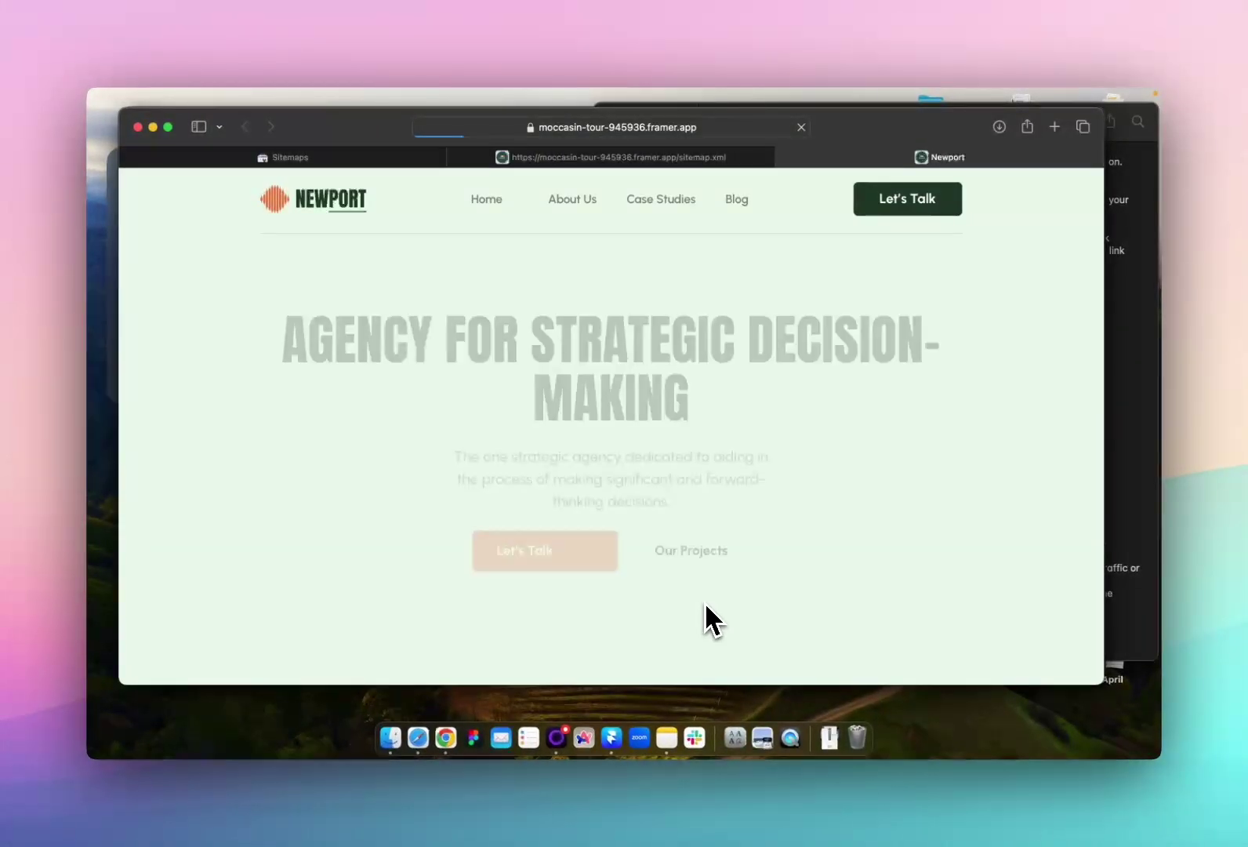
click(714, 131)
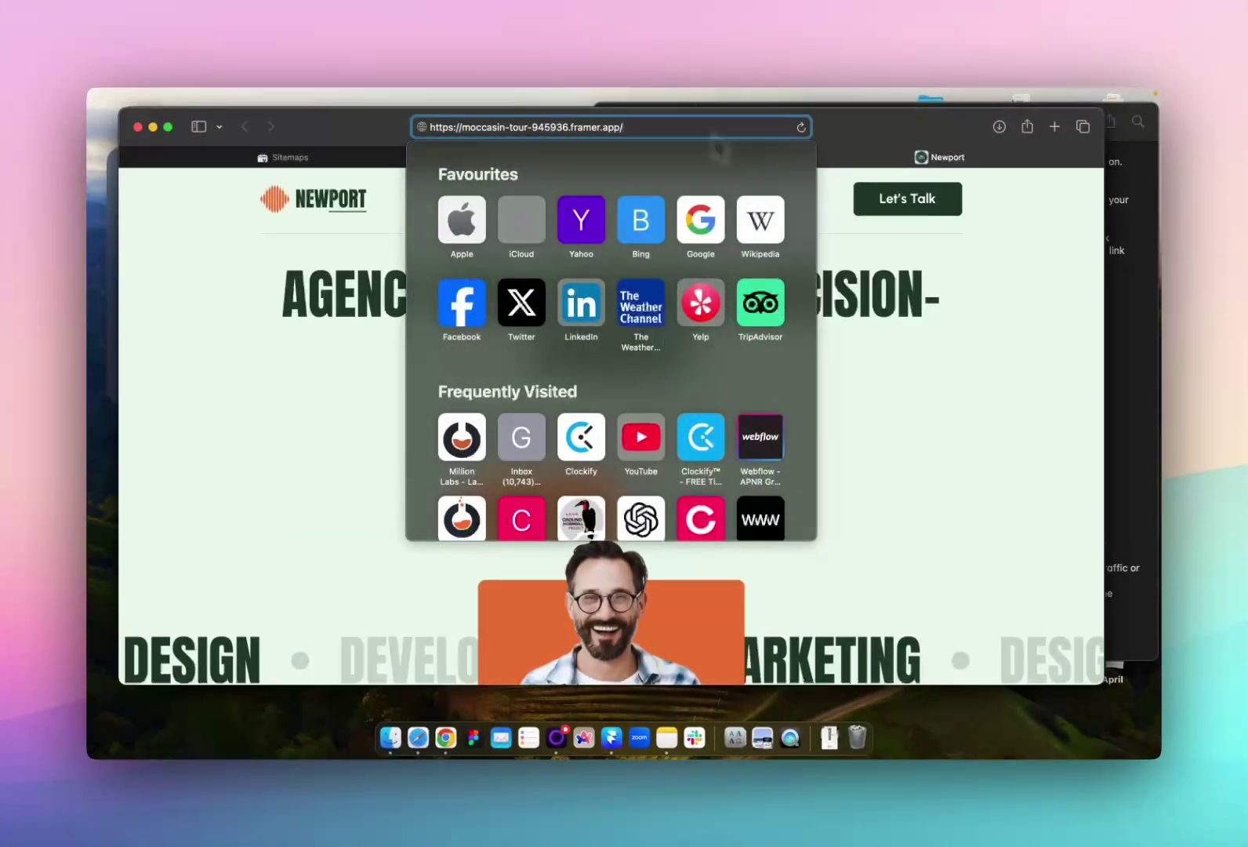
text(https://moccasin-tour-945936.framer.app/)
text(blog/)
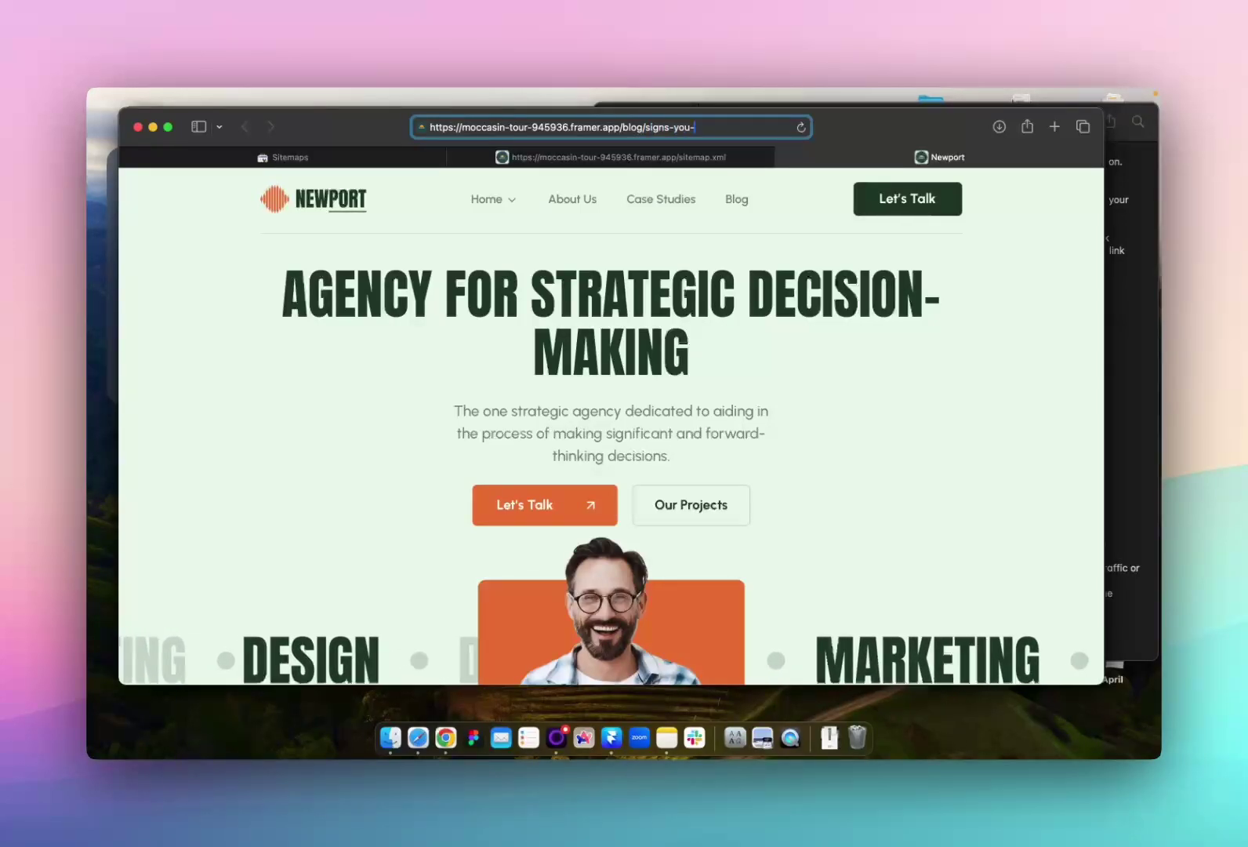
text(need-more-vita)
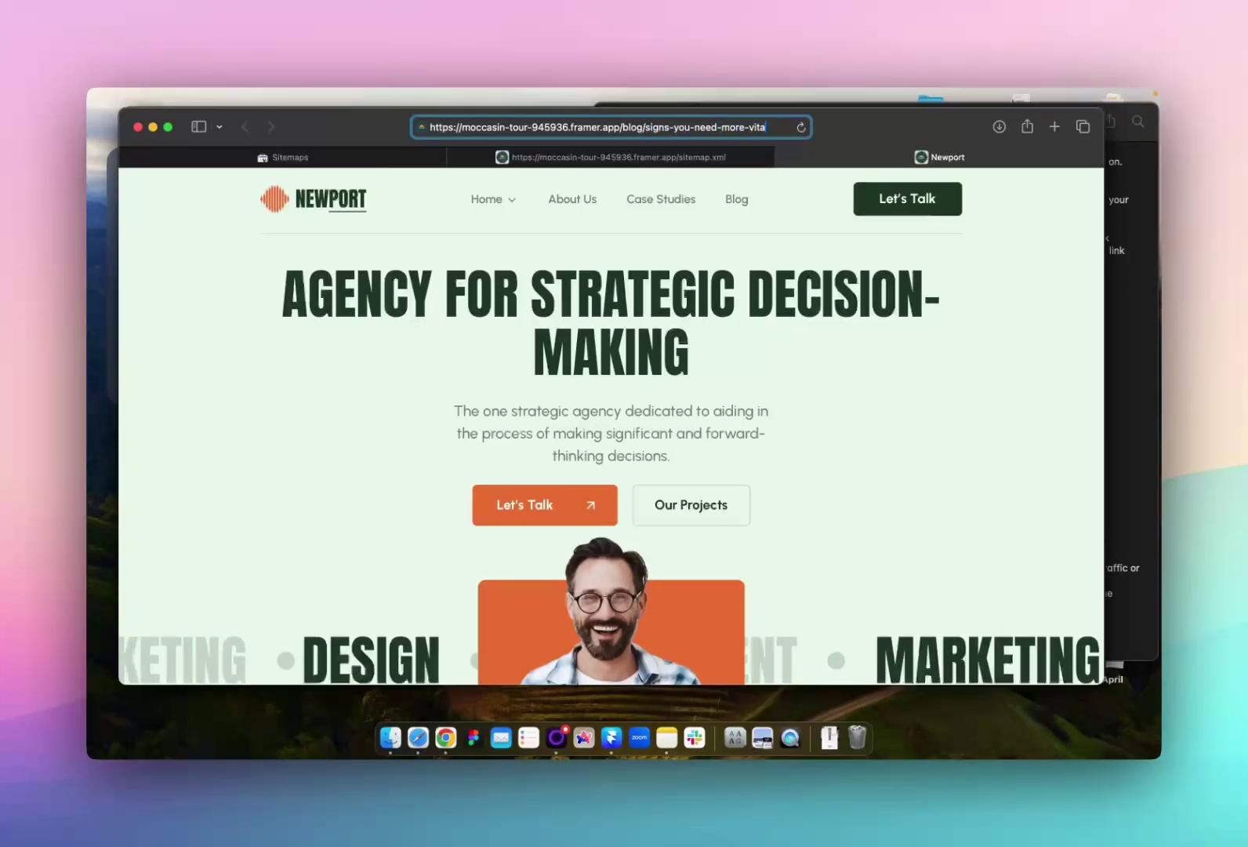
text(min-b6)
key(Return)
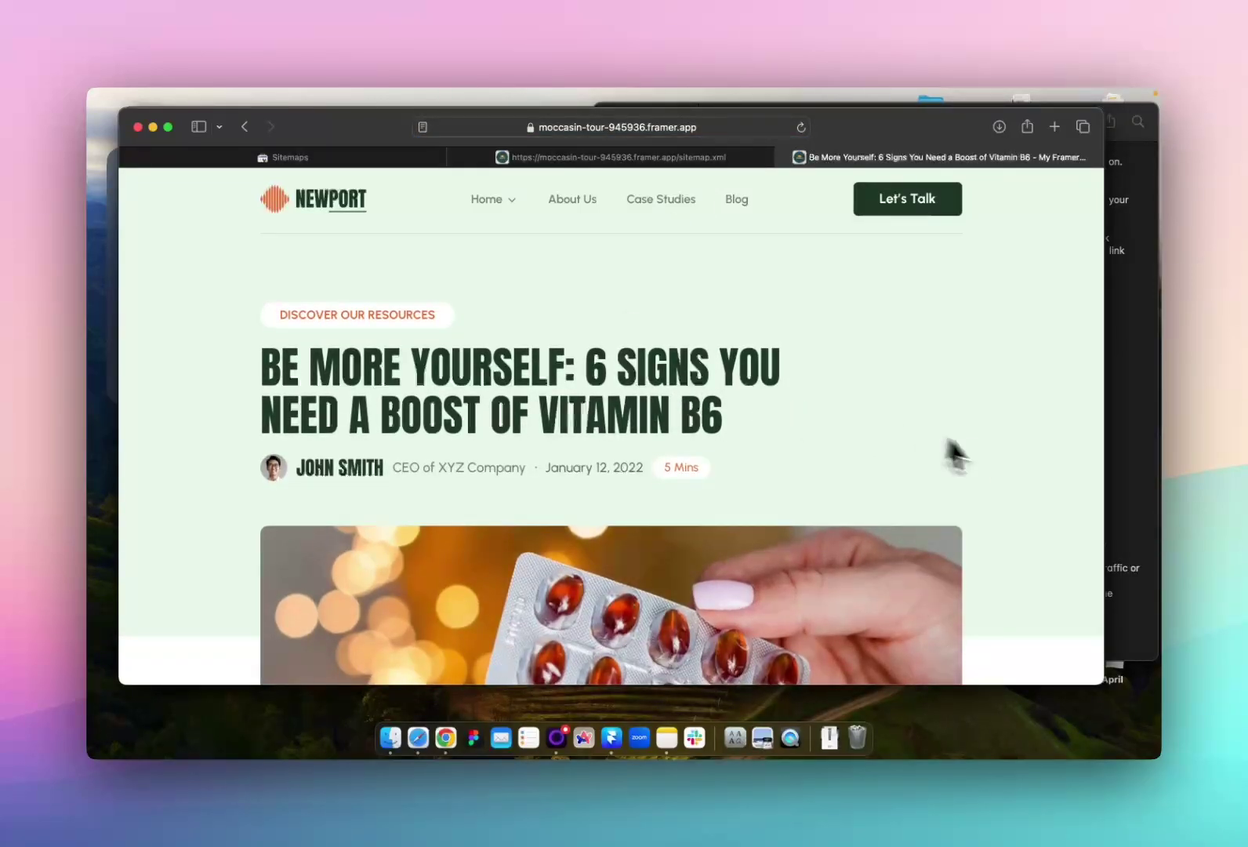
scroll(972, 471, down, 1)
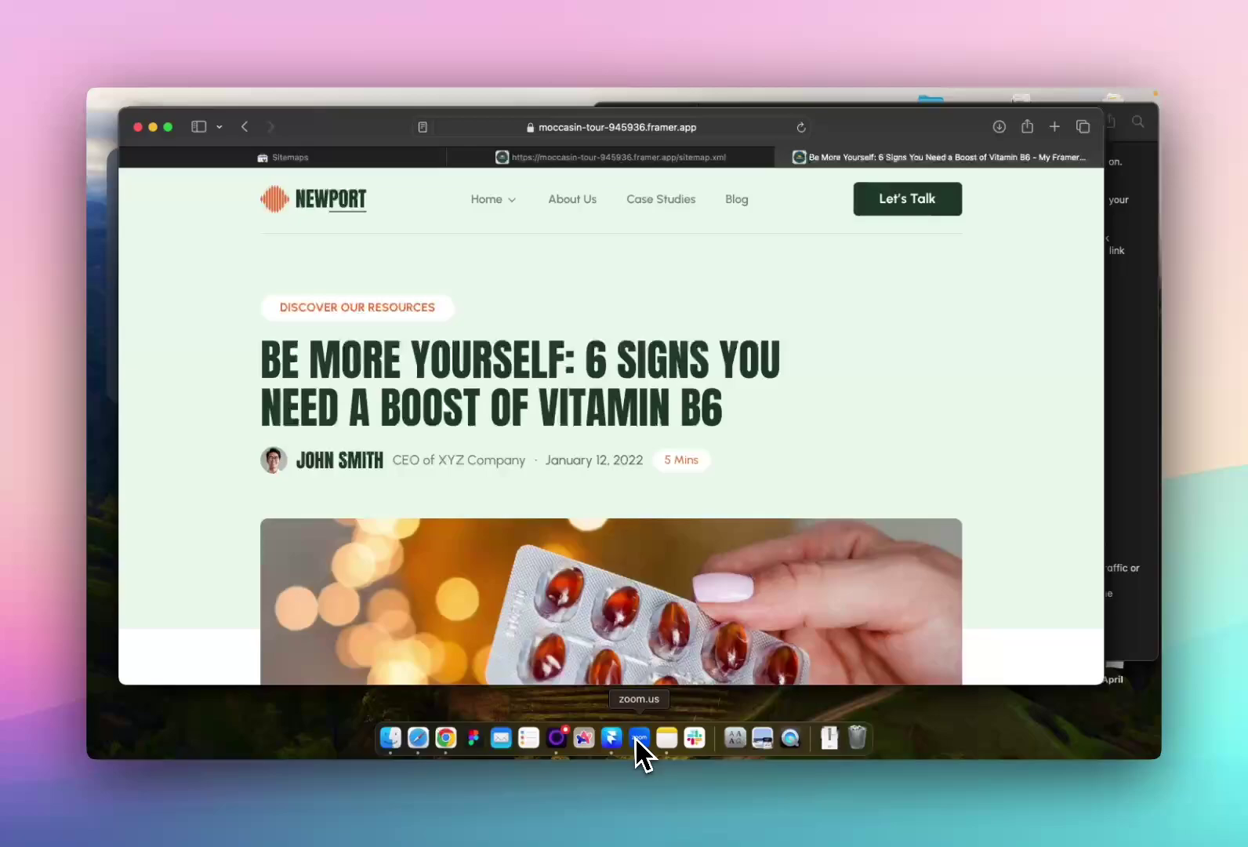
Browse the Blog CMS items in Framer, then exit back to the site editor's pages.
click(612, 737)
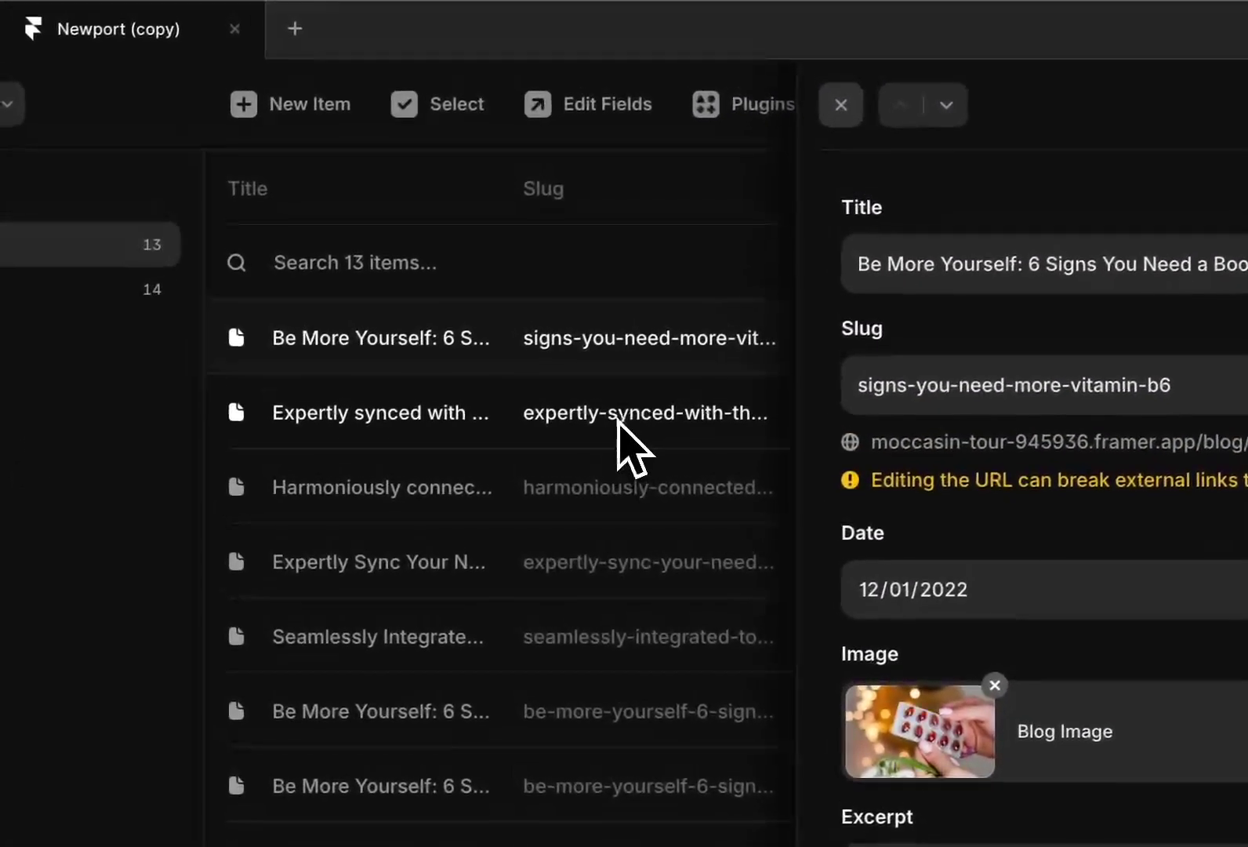
click(617, 420)
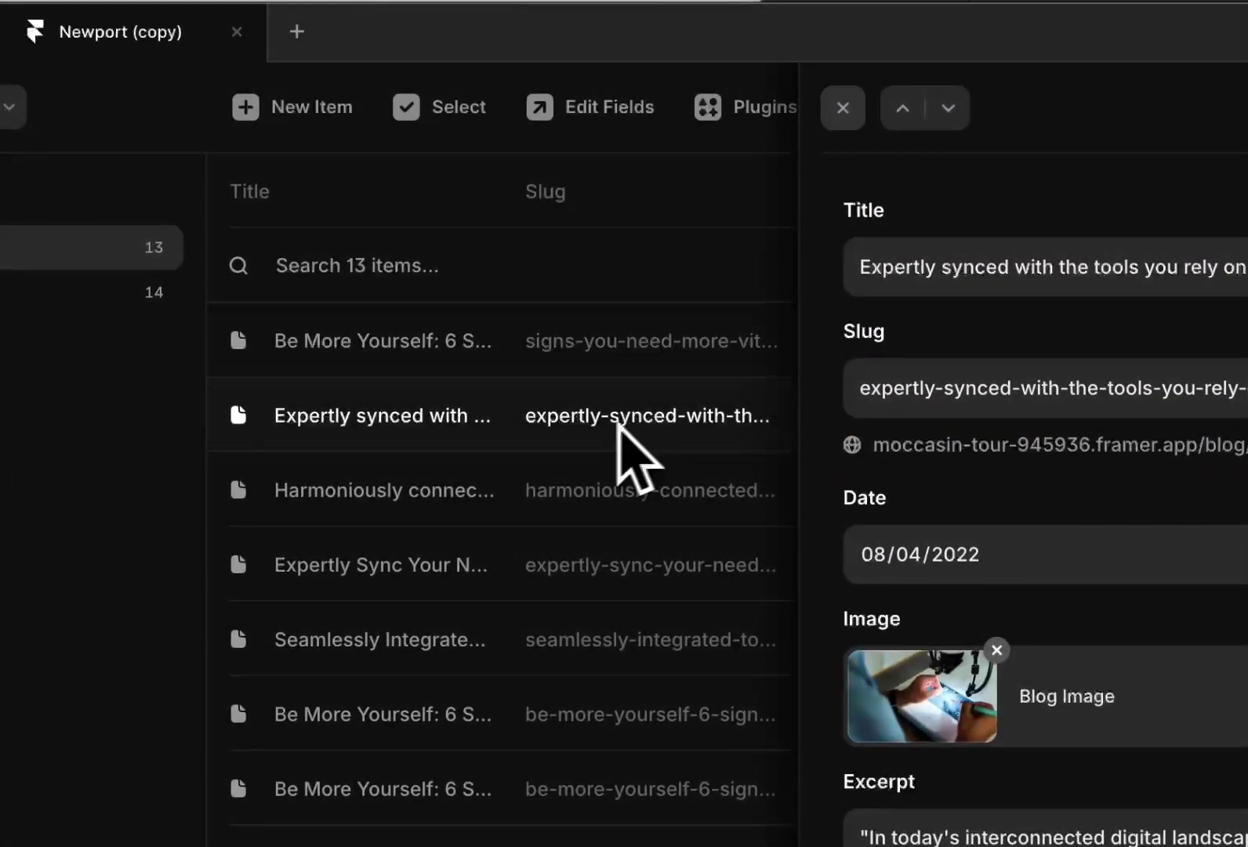
click(418, 492)
click(422, 563)
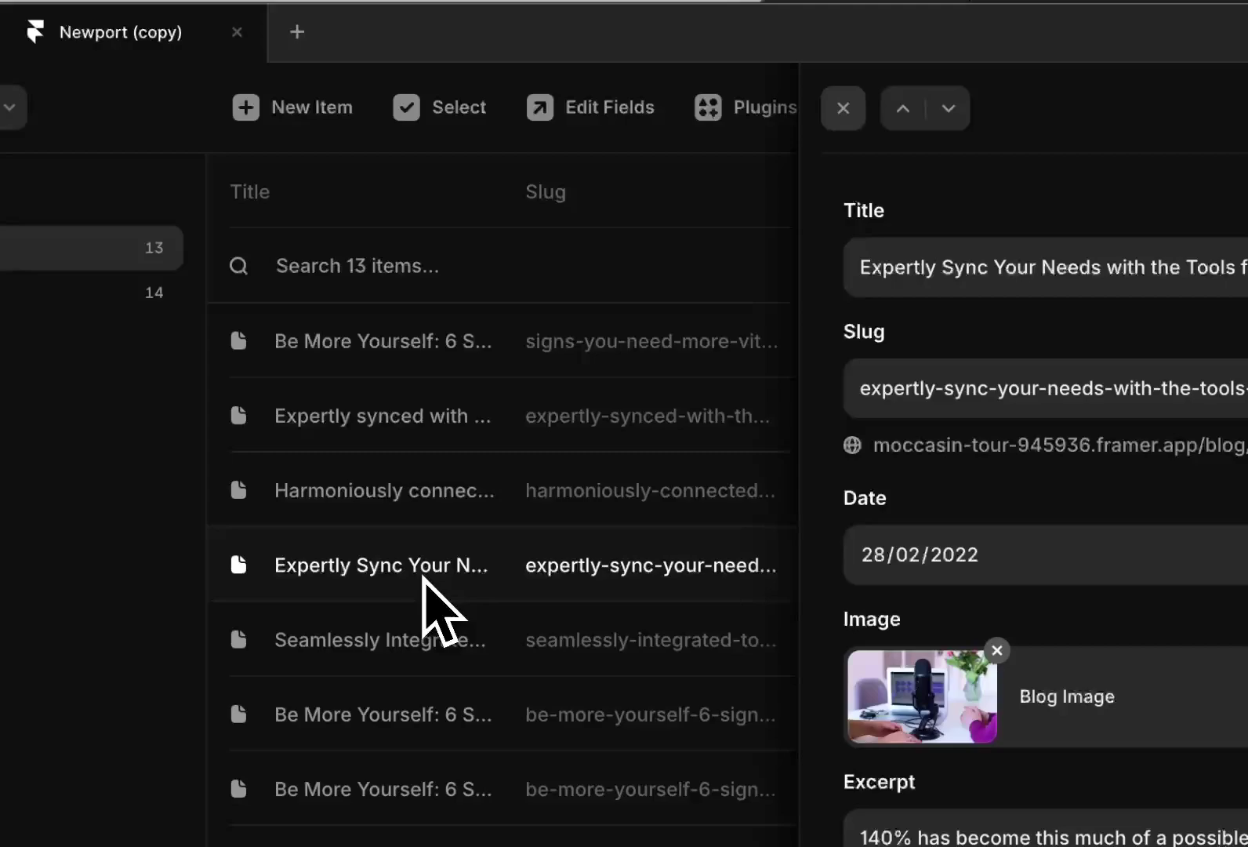
click(435, 640)
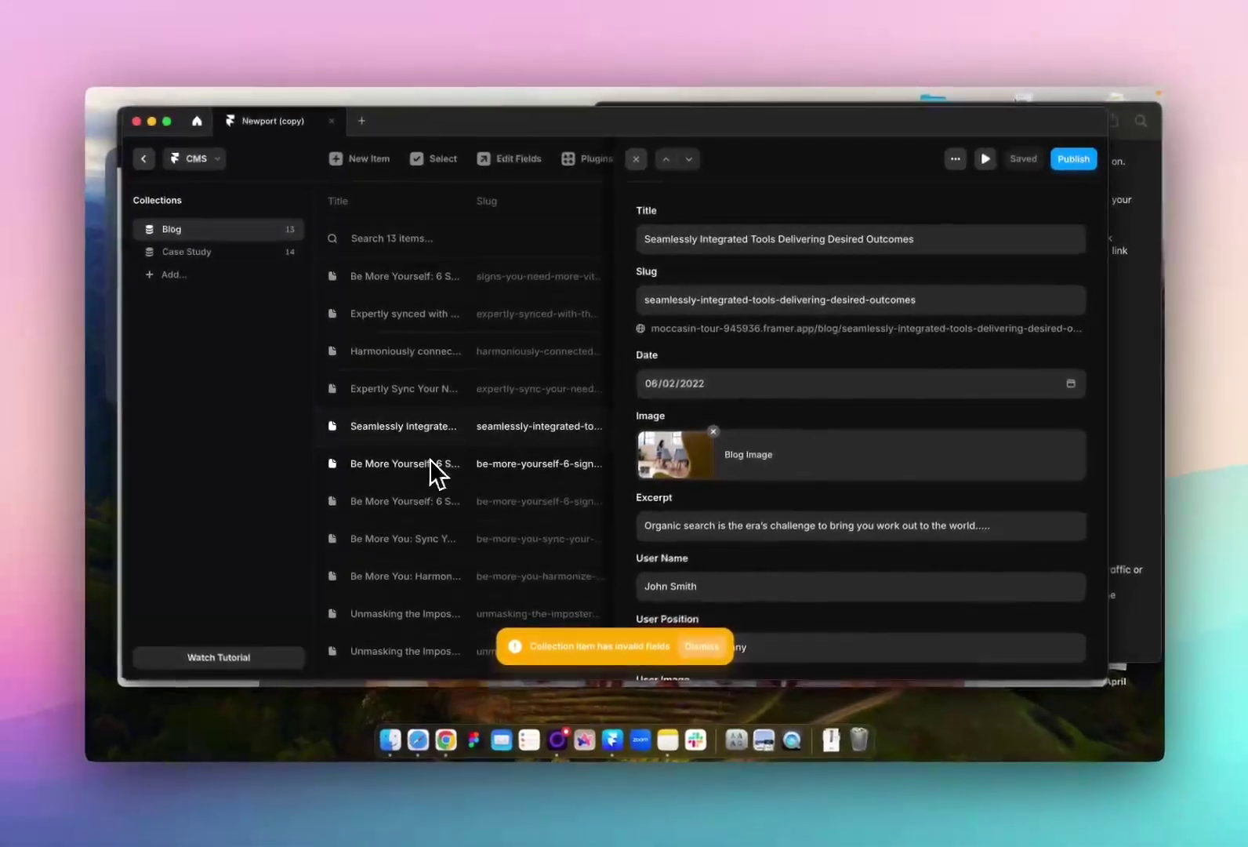
click(430, 462)
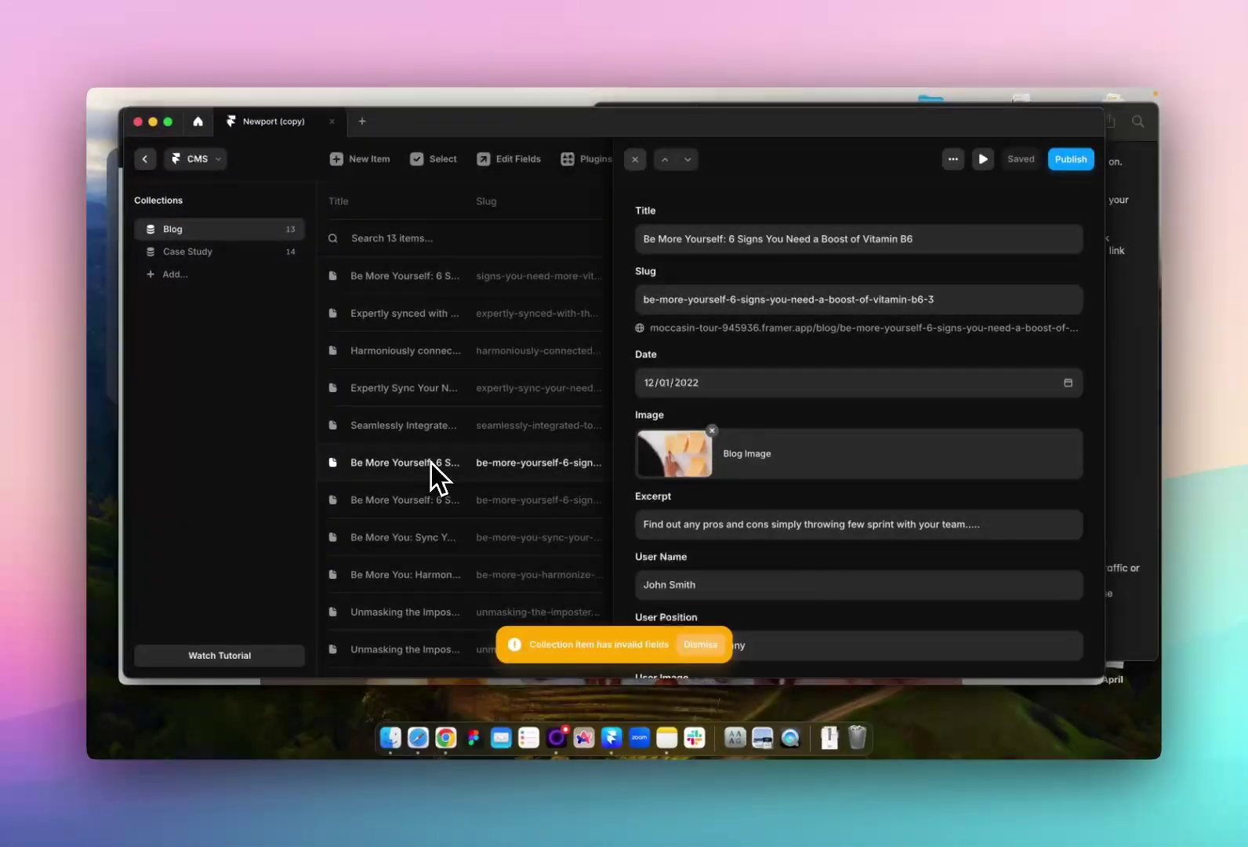
click(431, 494)
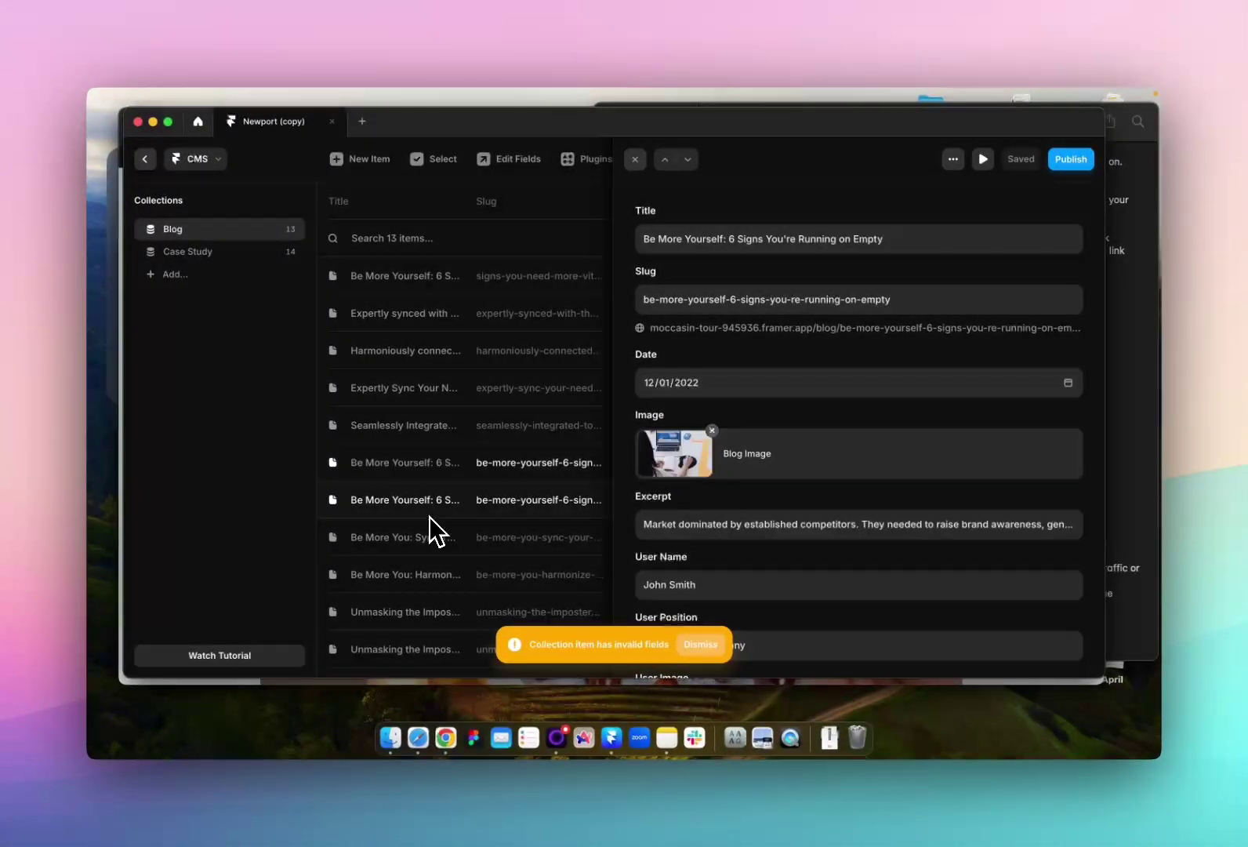
click(435, 538)
click(415, 351)
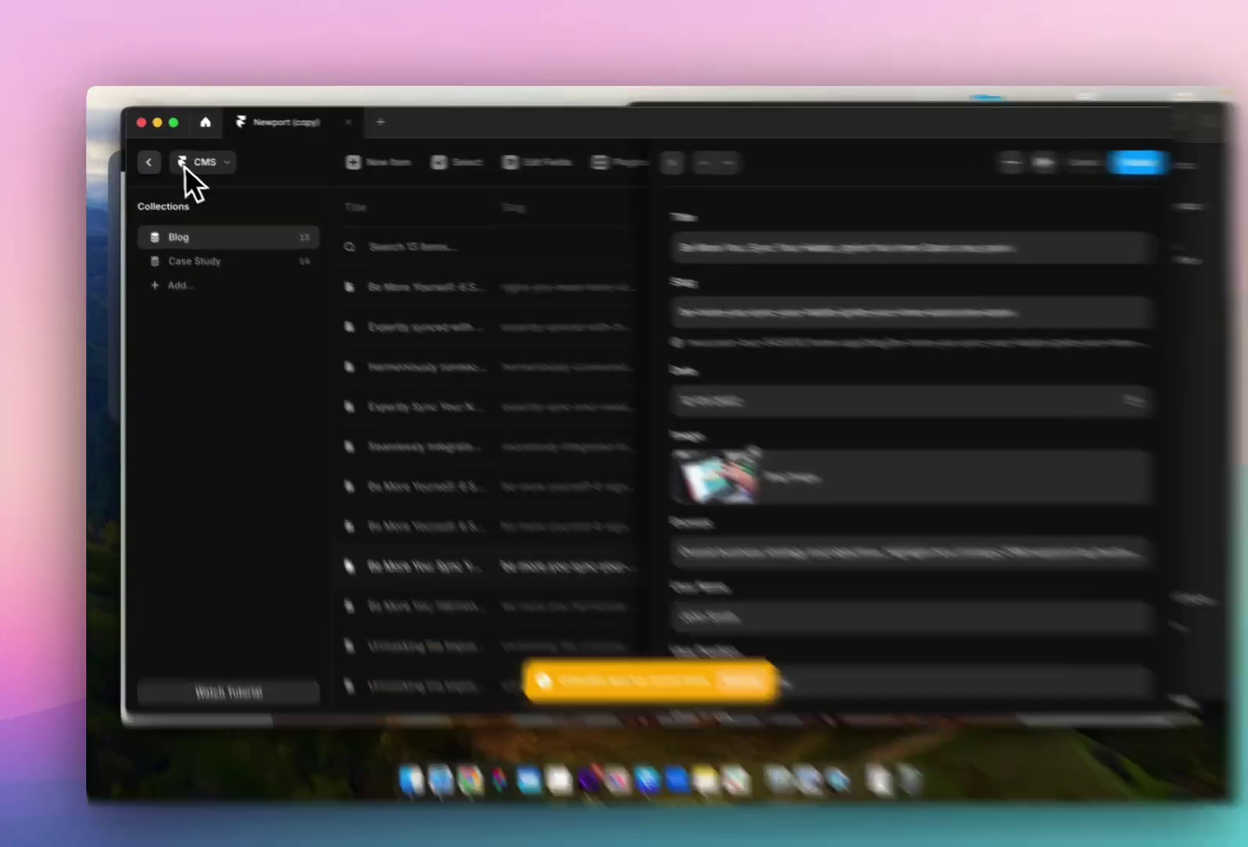
click(148, 159)
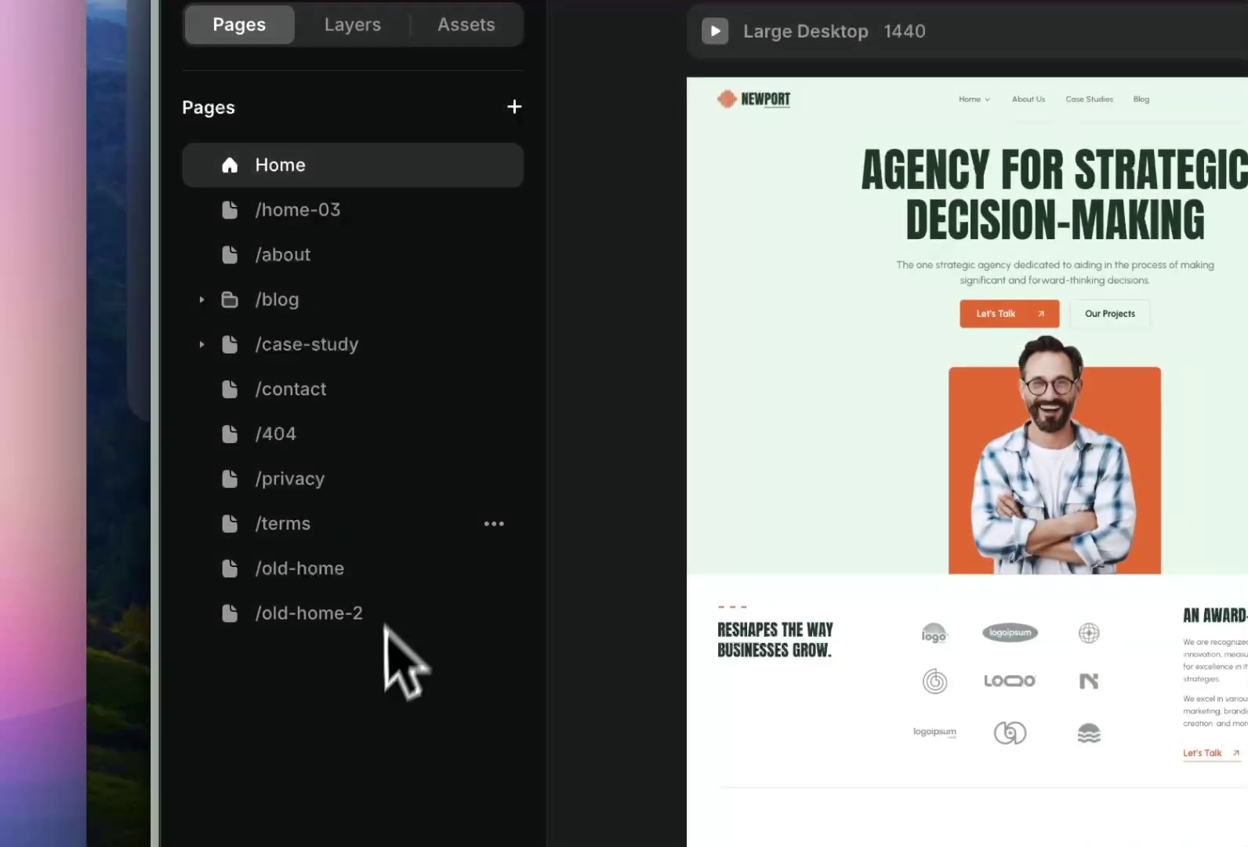
Open the Blog collection page's settings from the expanded /blog folder.
click(200, 303)
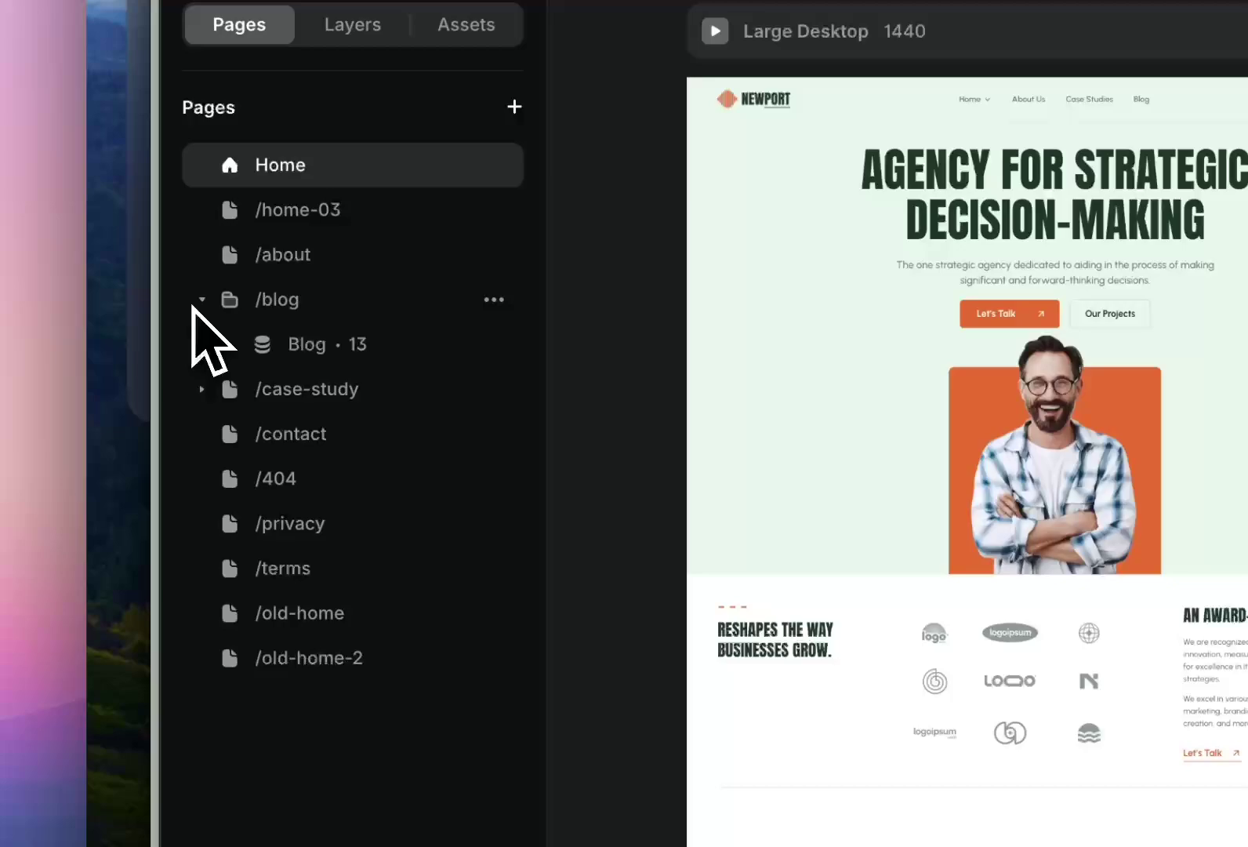
click(436, 345)
click(494, 344)
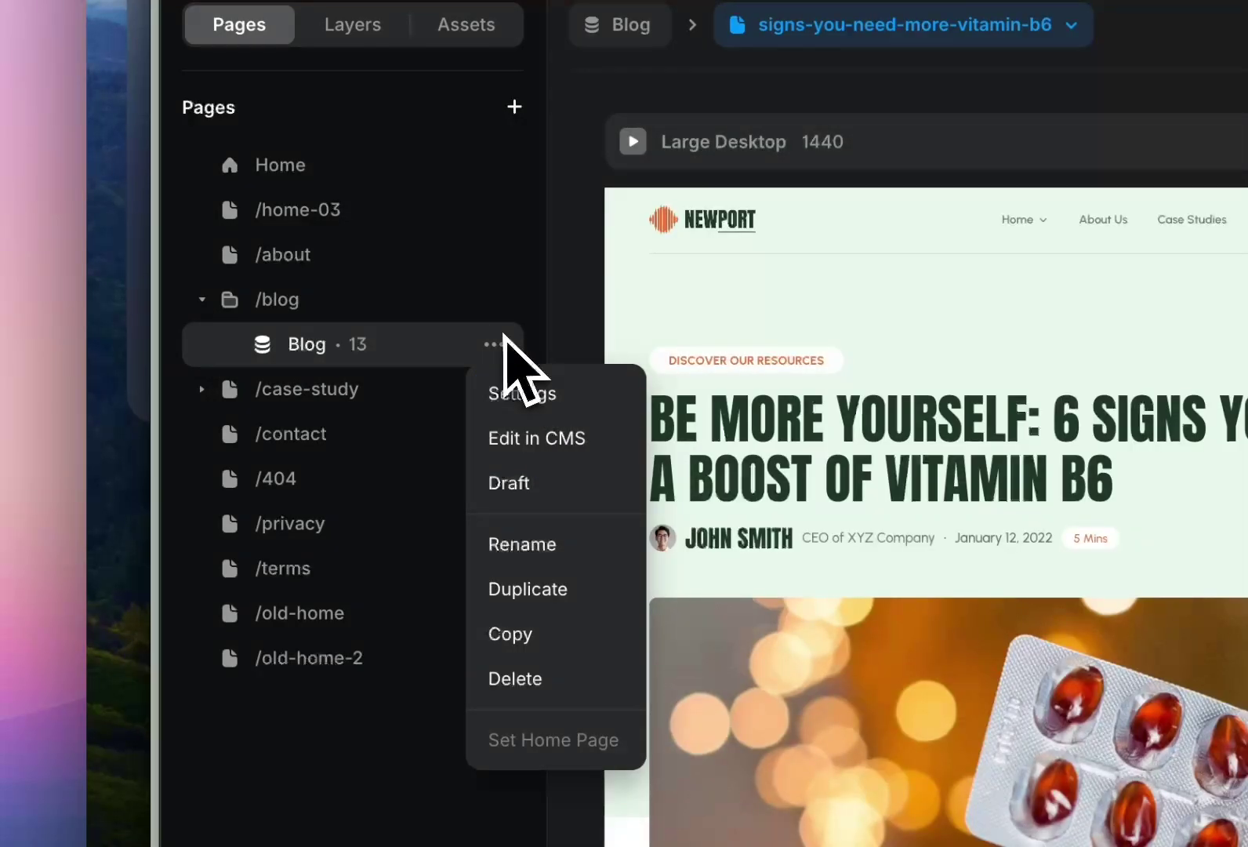
click(594, 395)
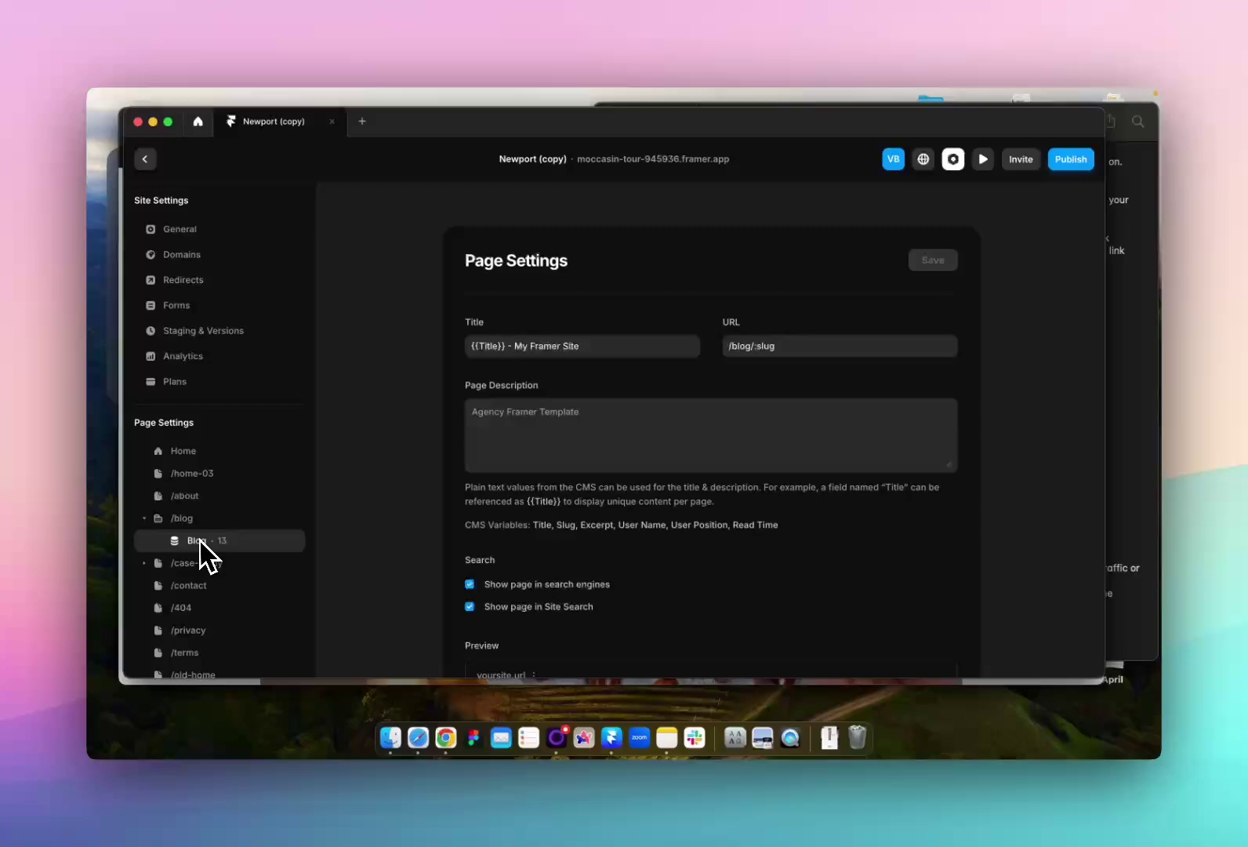
Enter {{Excerpt}} as the Blog page description and leave the settings.
click(569, 448)
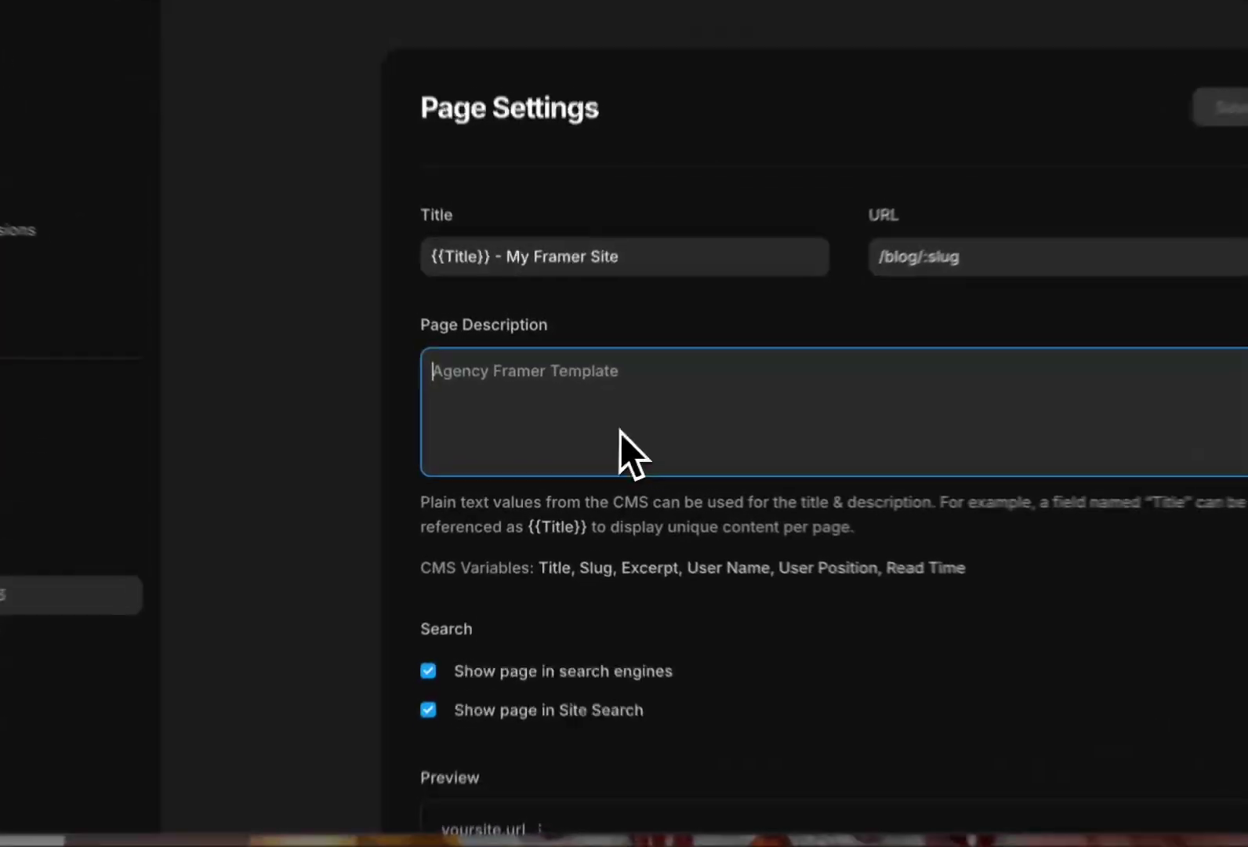
text({{)
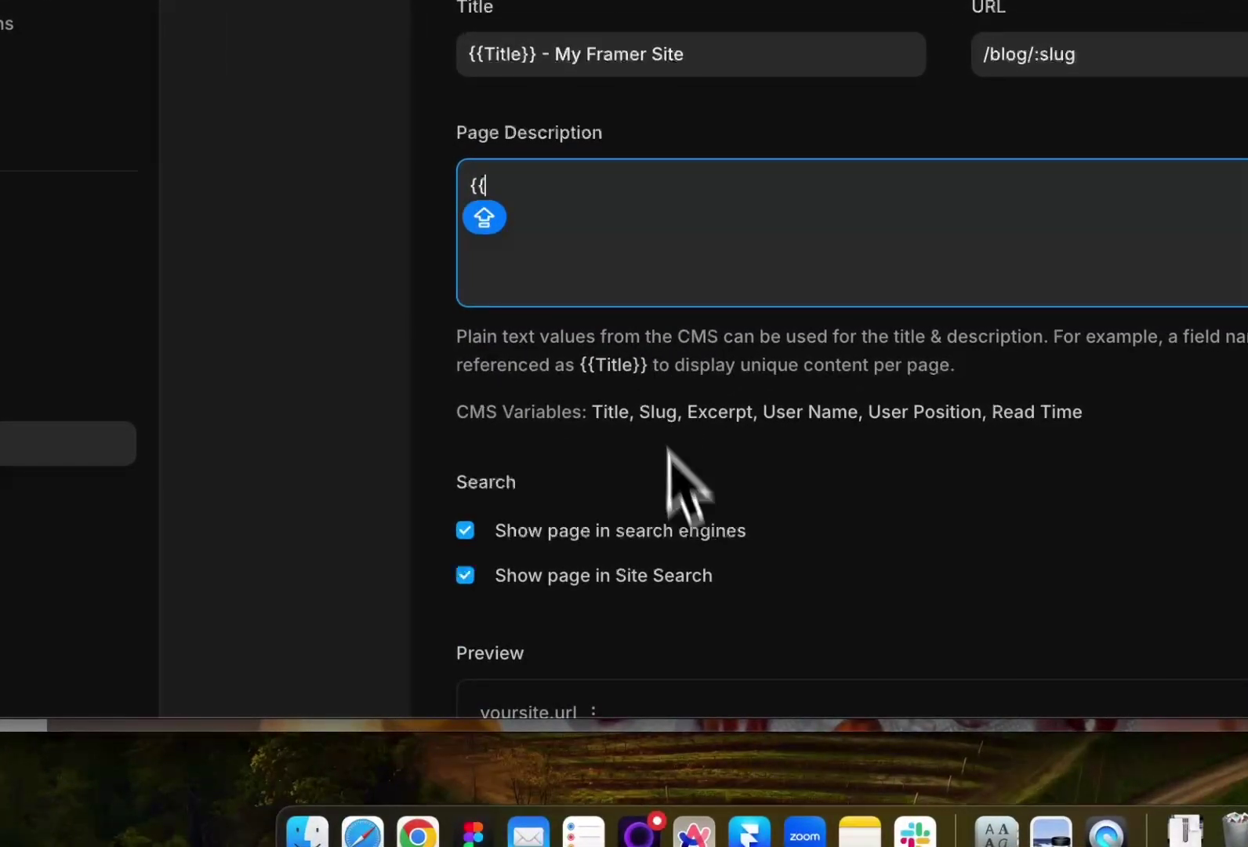
text(Exce)
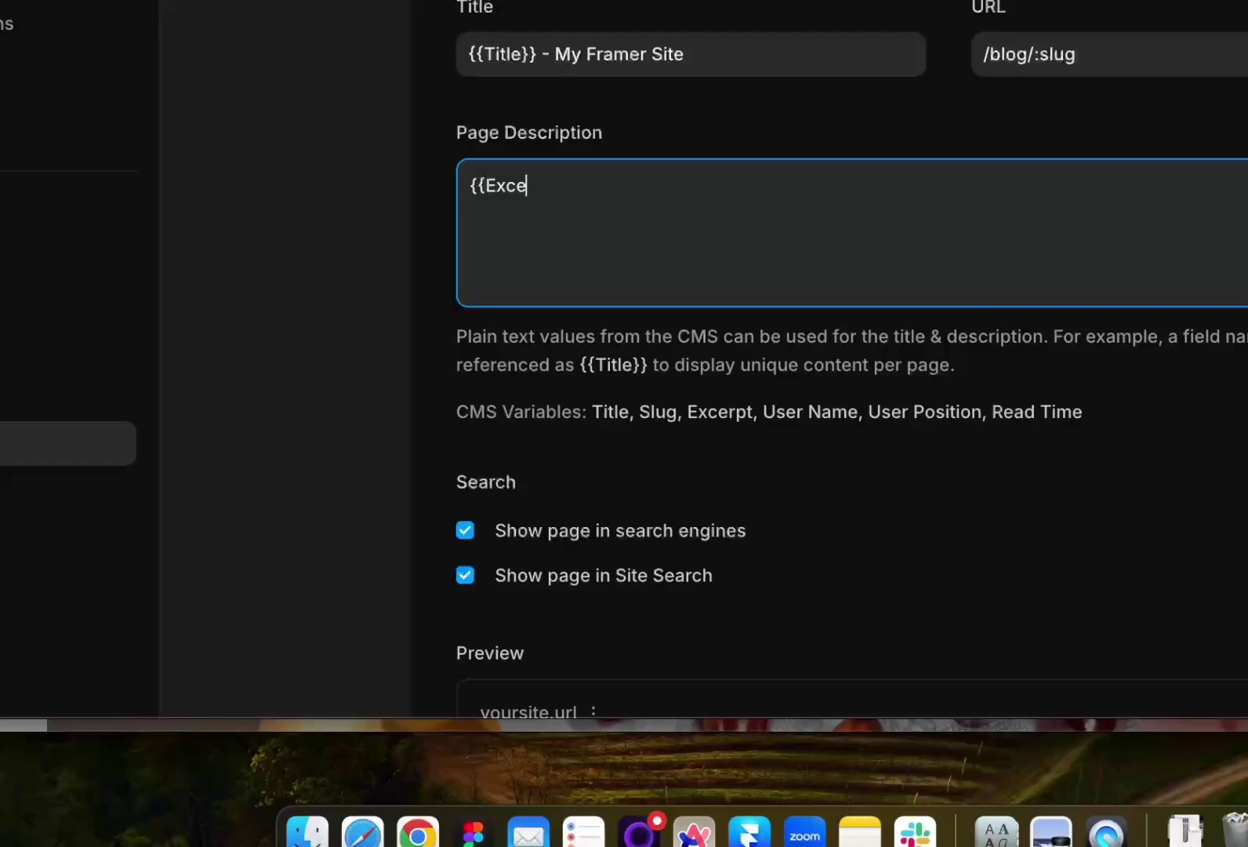
text(pt)
text(})
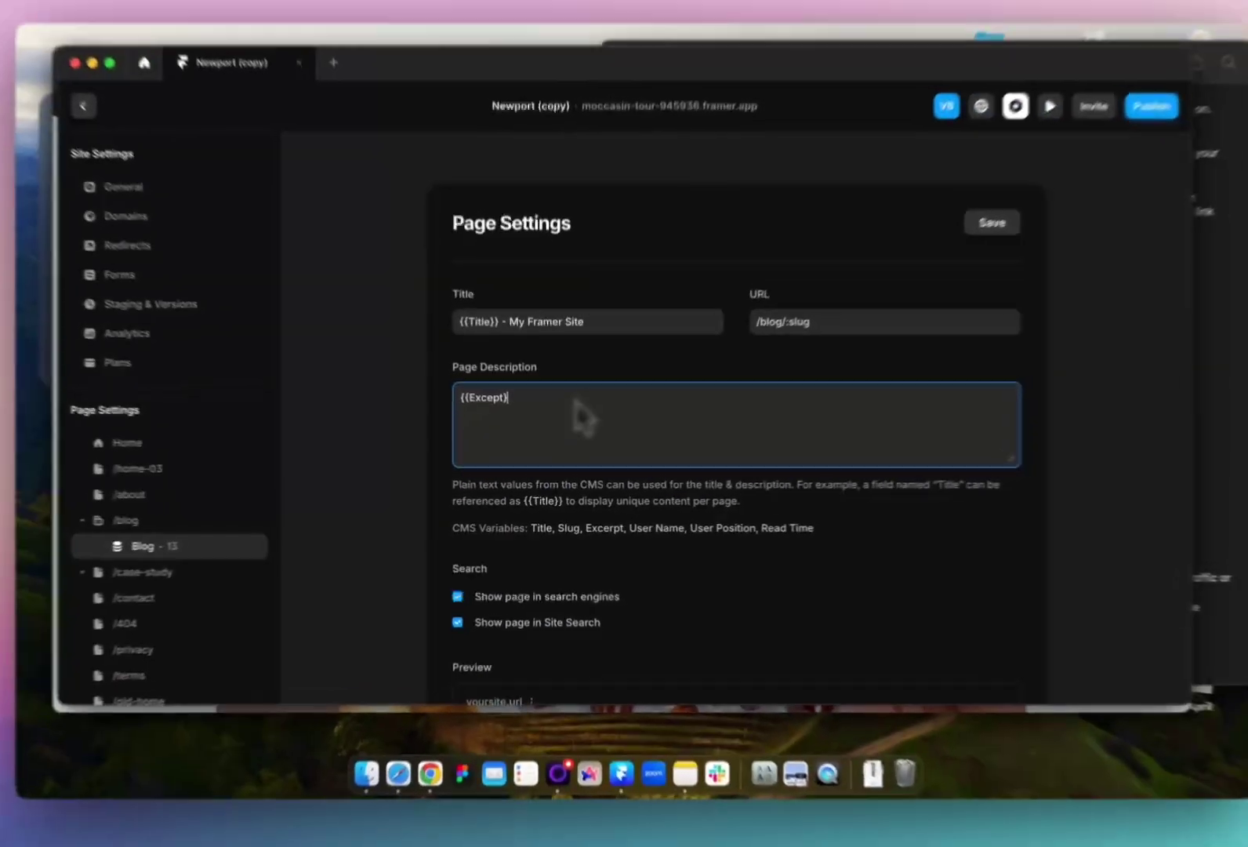
text(})
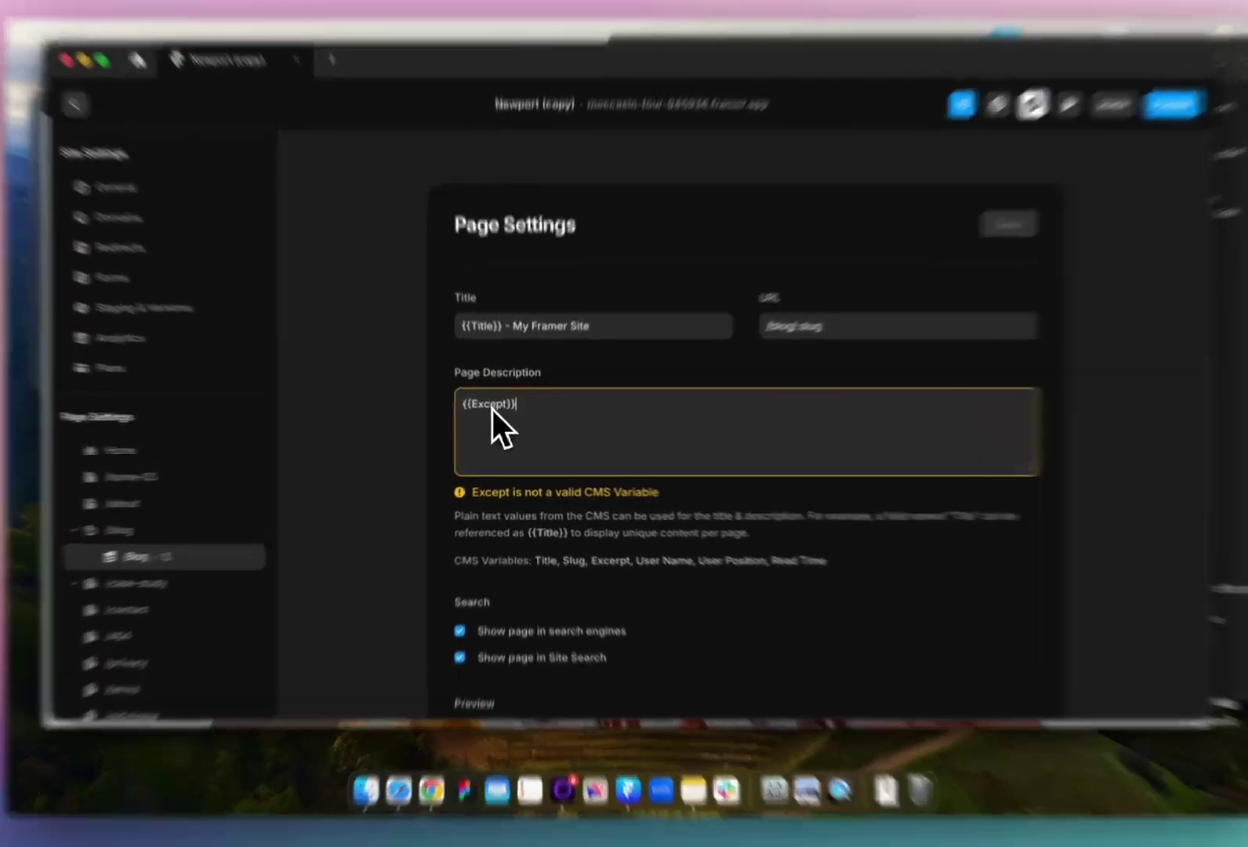
click(500, 412)
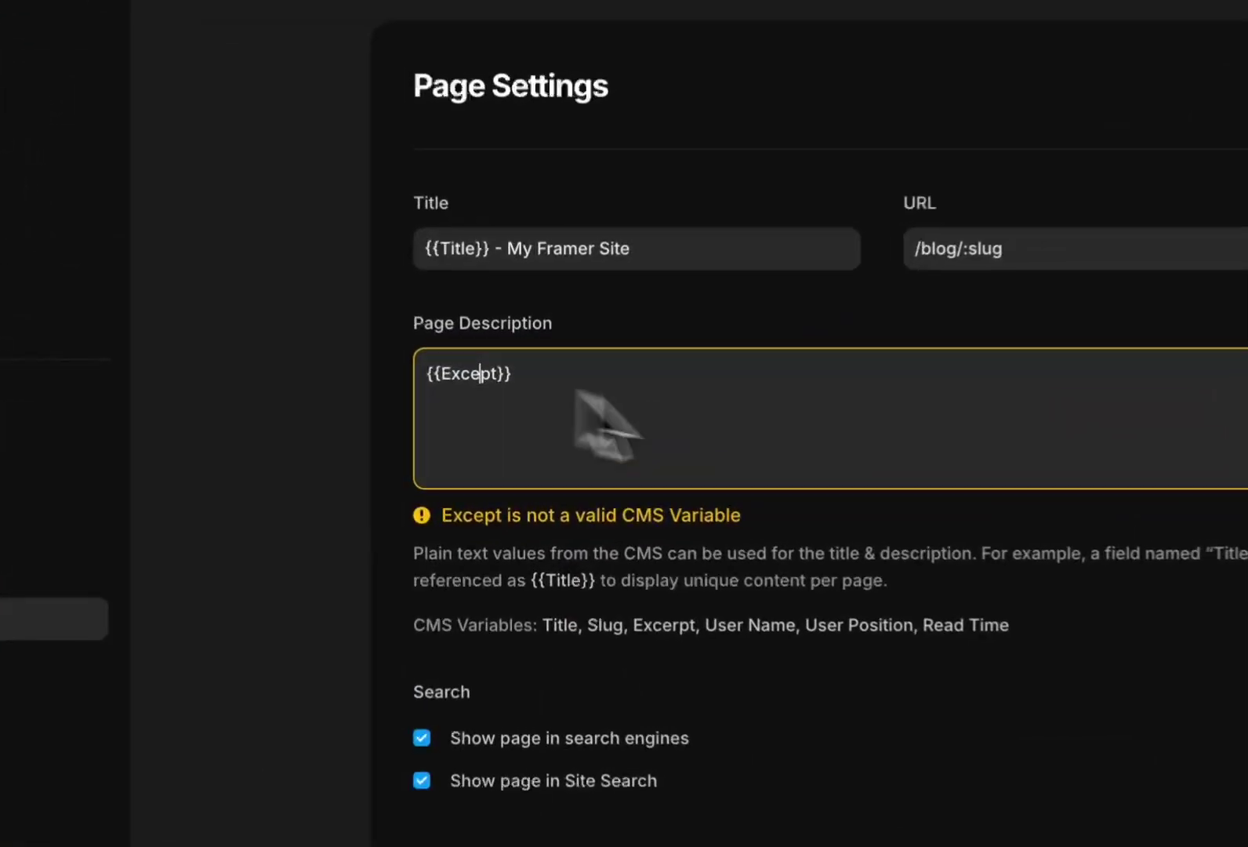
text(r)
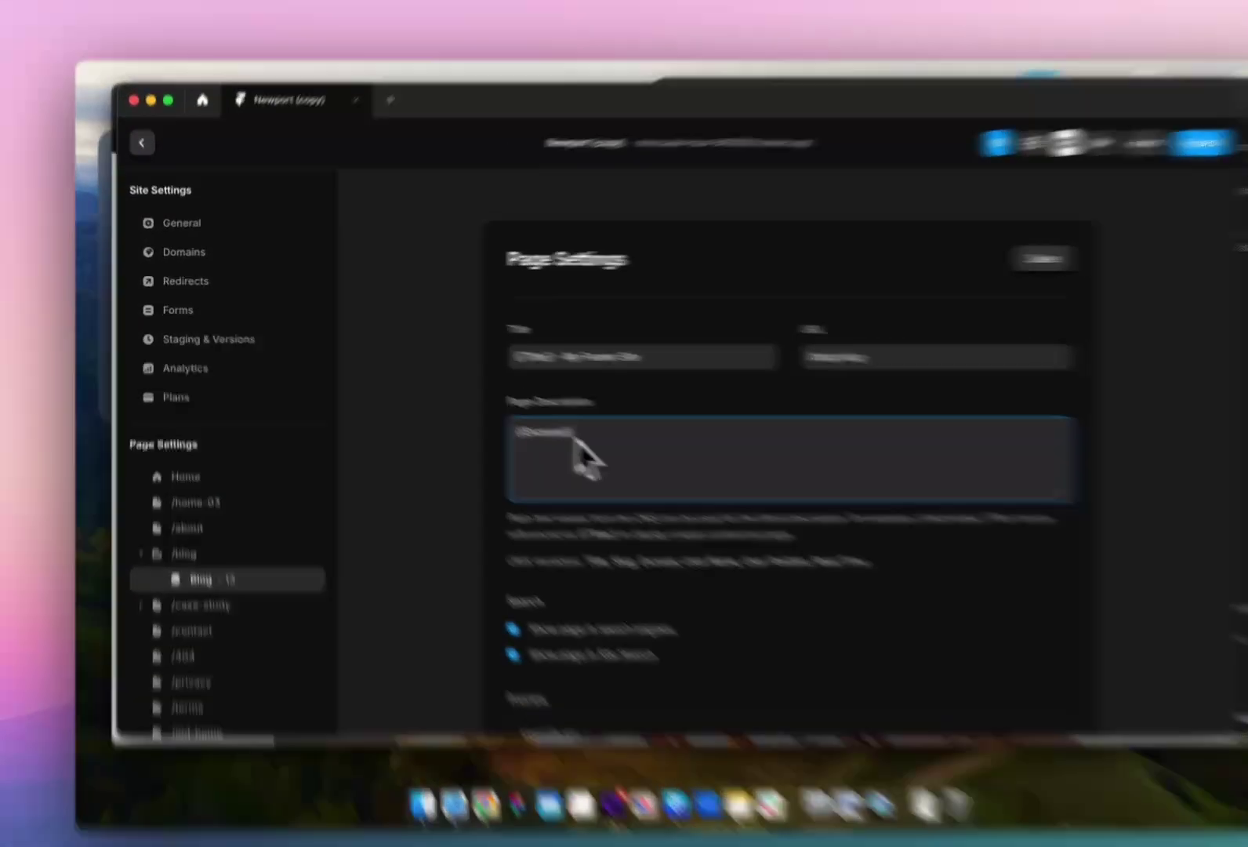
drag(520, 412, 462, 415)
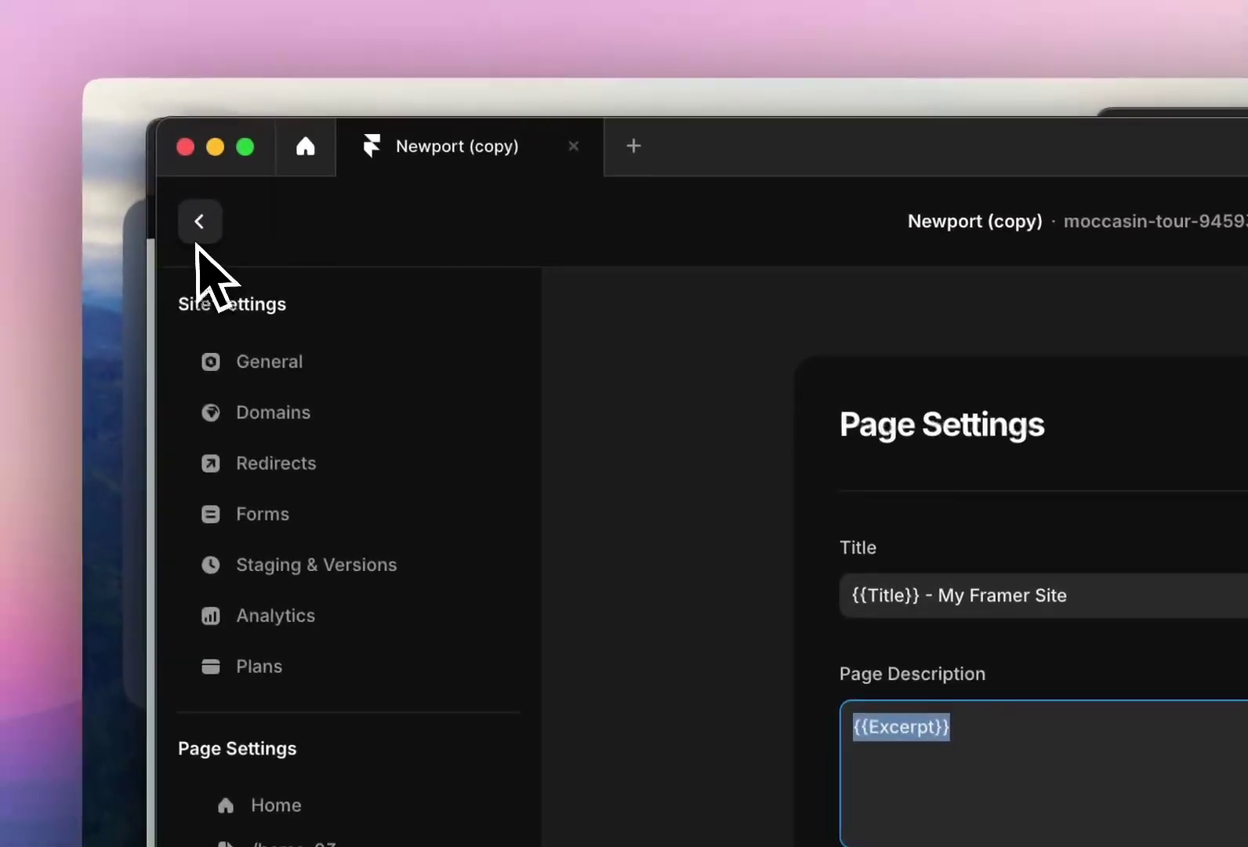
click(124, 46)
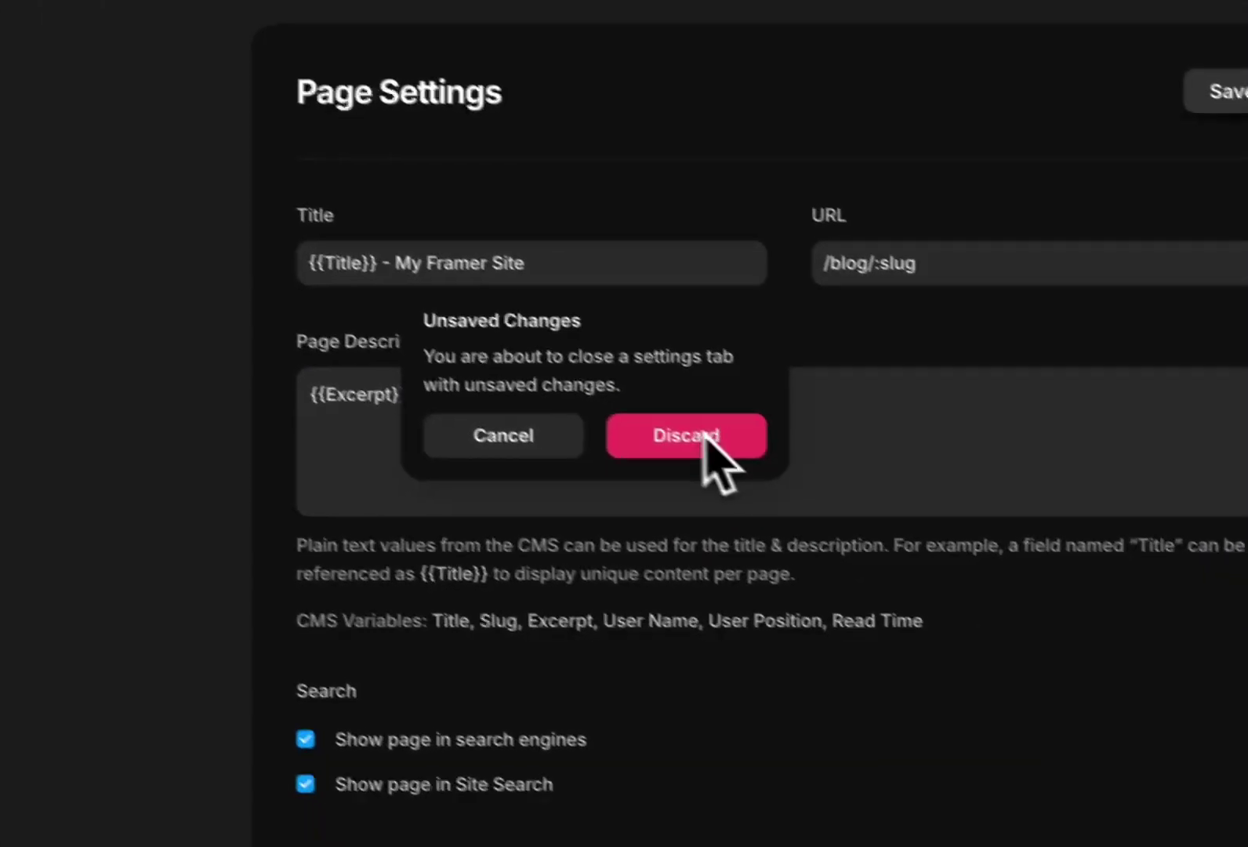
Discard the page setting changes and open the Blog collection's field editor from a post.
click(1019, 649)
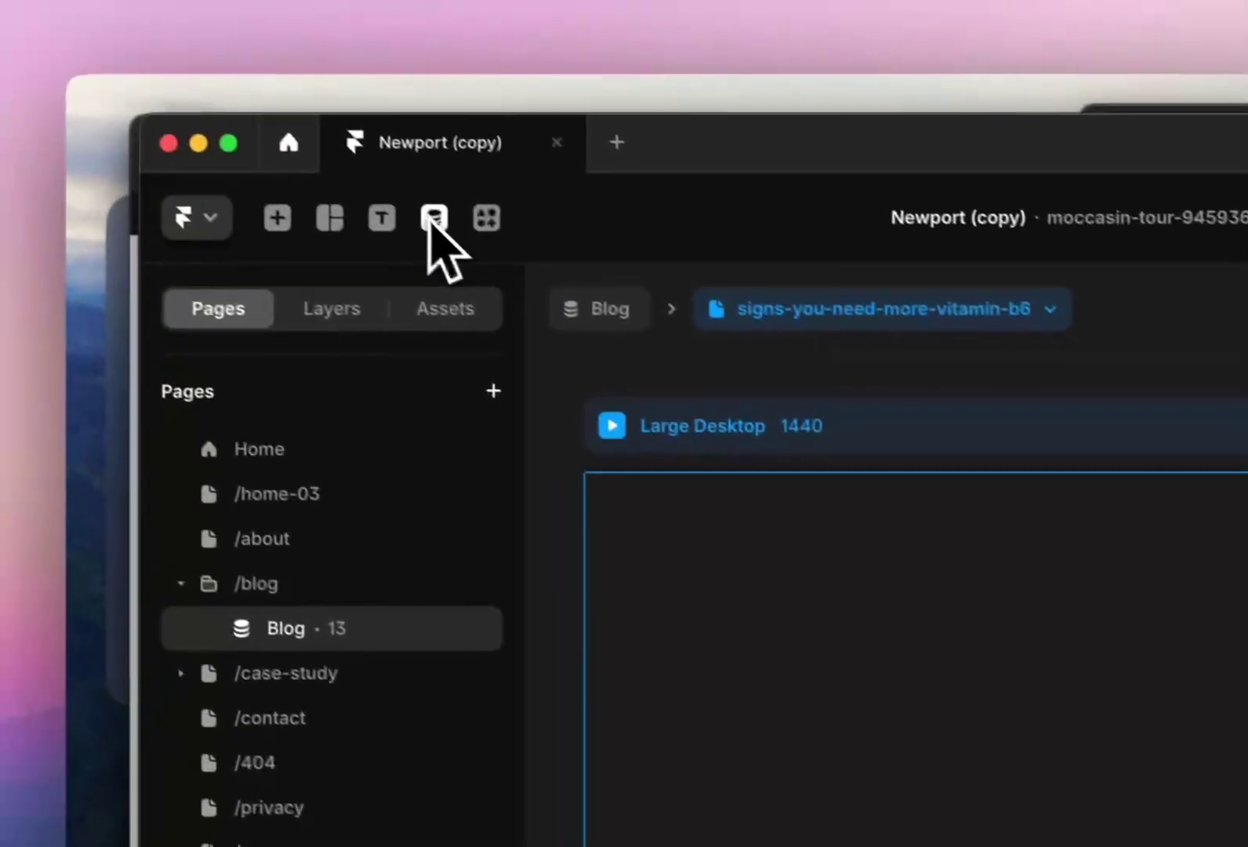
click(434, 218)
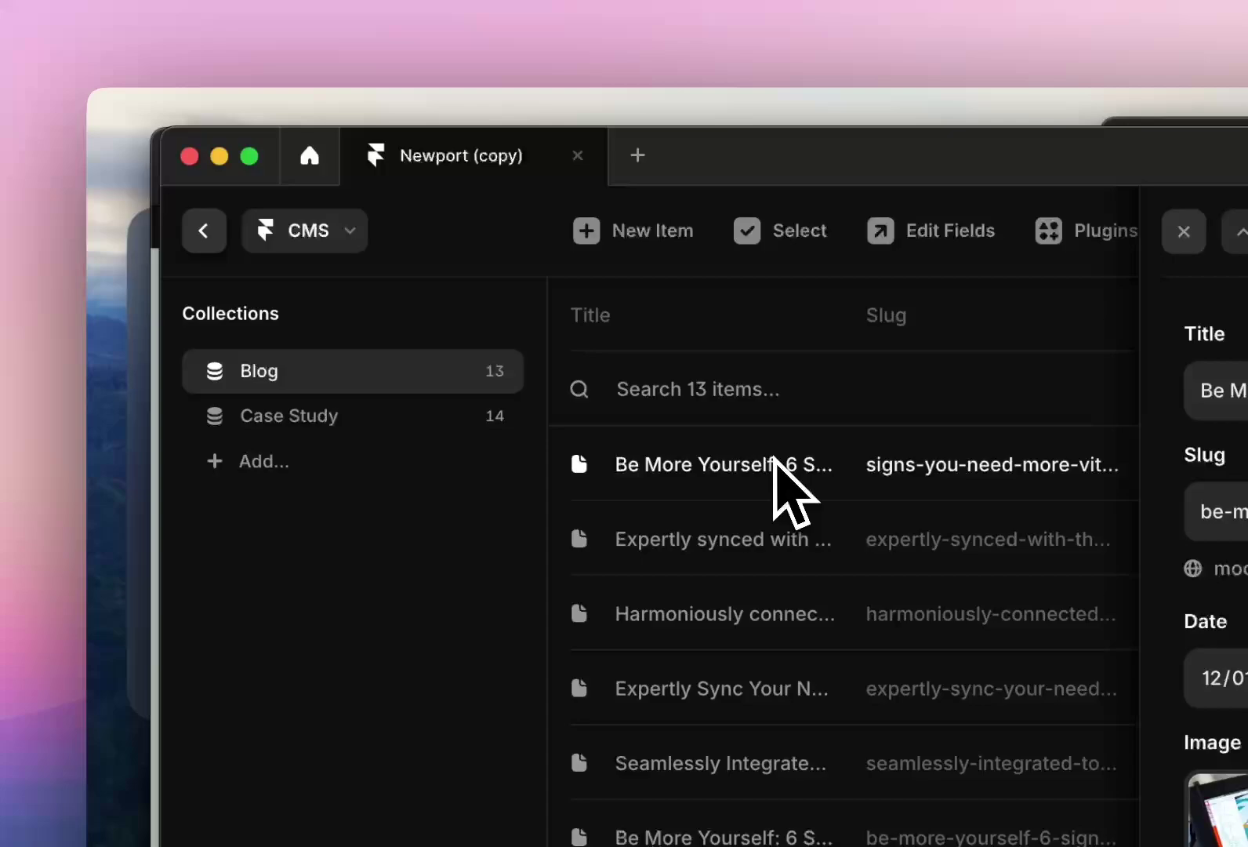
mouse_move(478, 368)
click(802, 475)
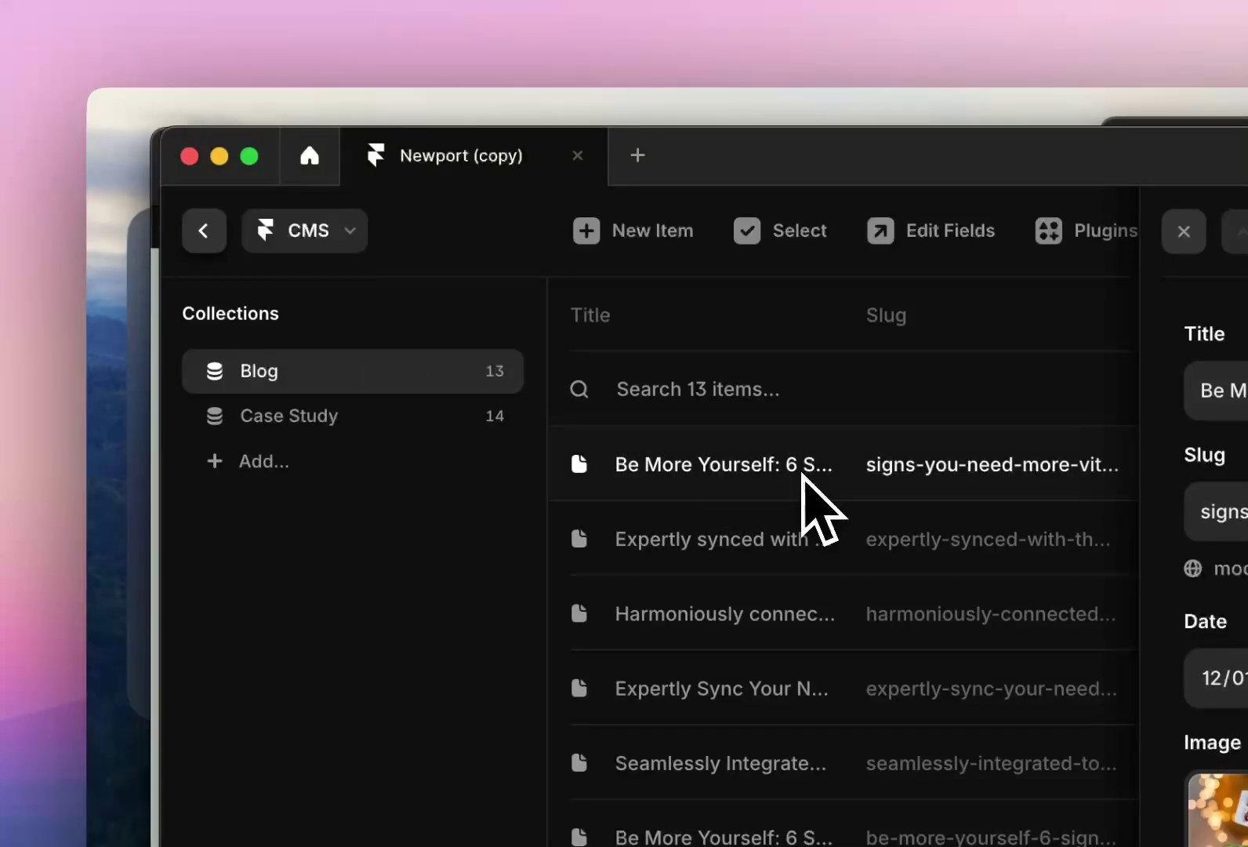
click(1004, 249)
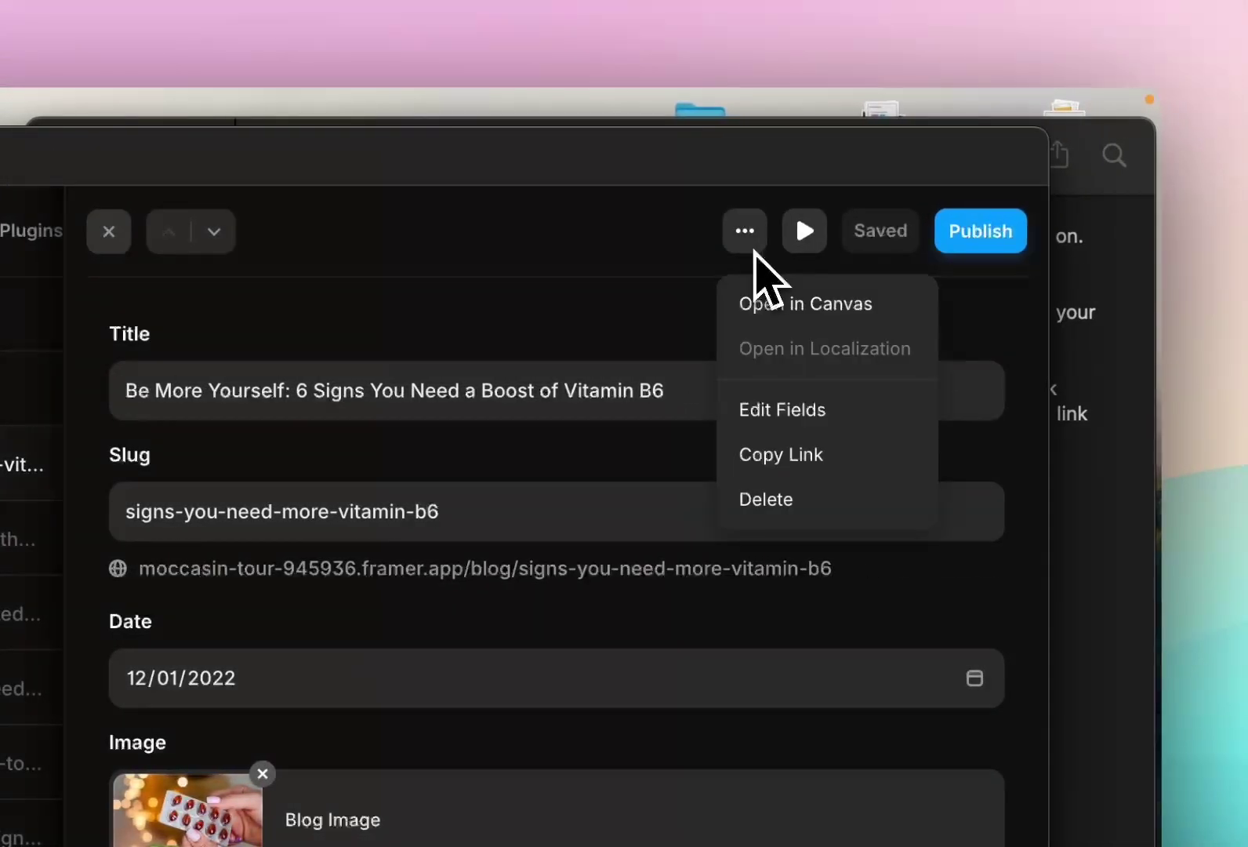
click(897, 422)
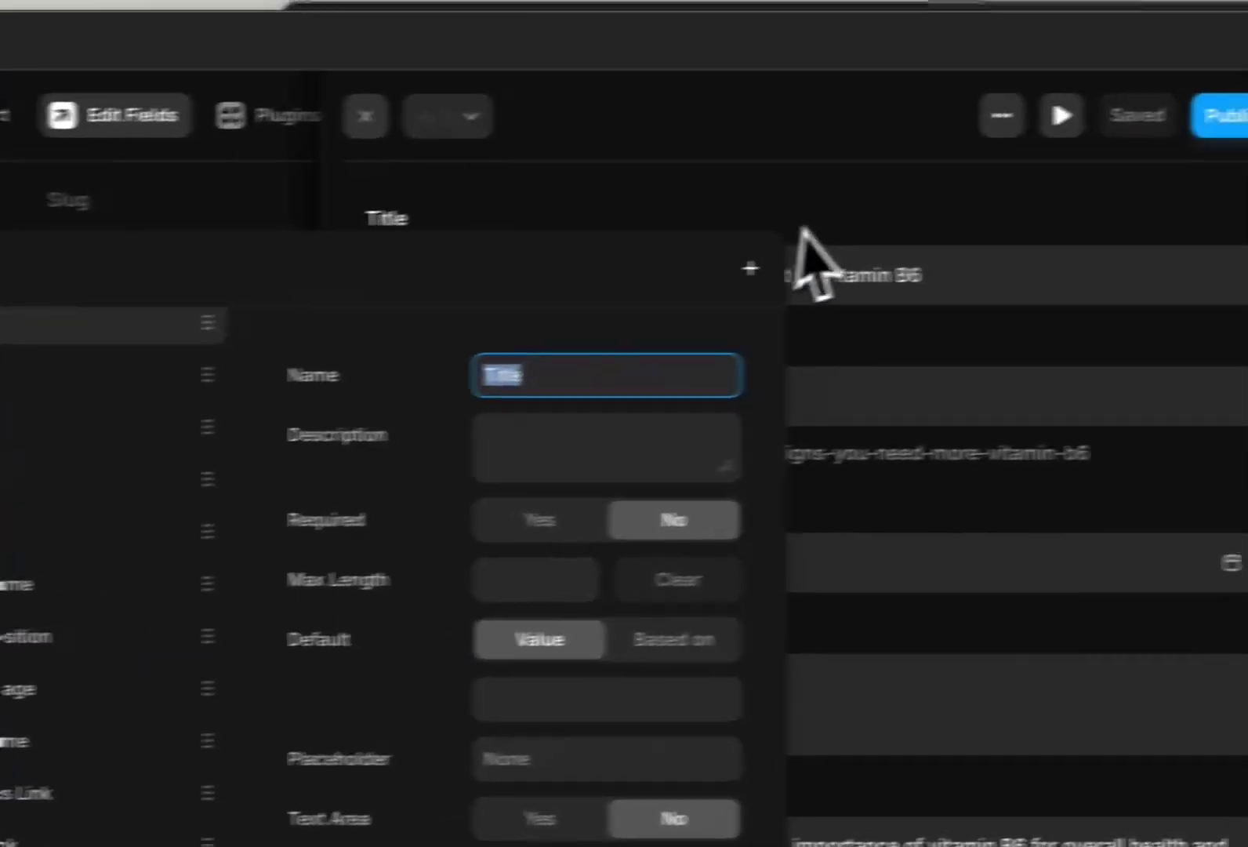
Add a required plain-text Meta Description field described 'The description that gets submitted to google!'.
click(750, 268)
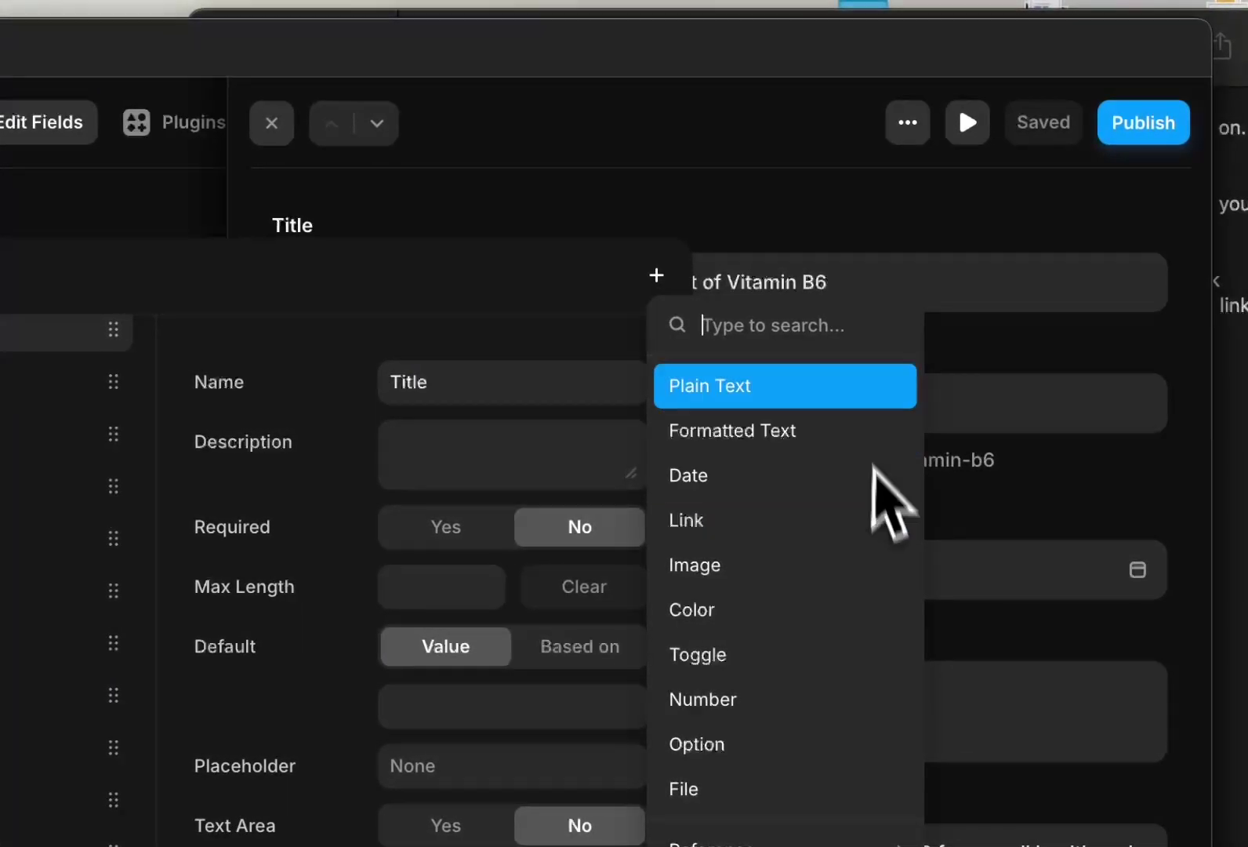
click(853, 396)
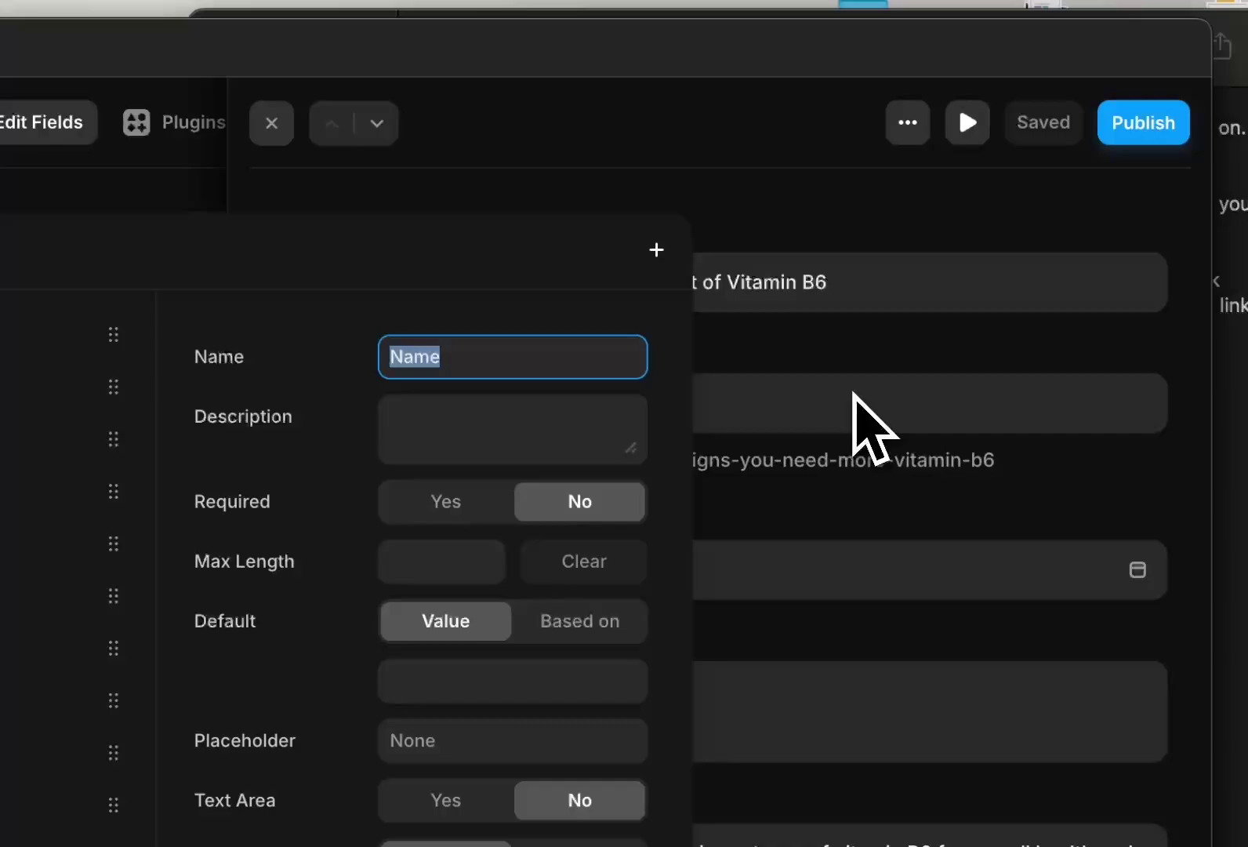
text(Meta)
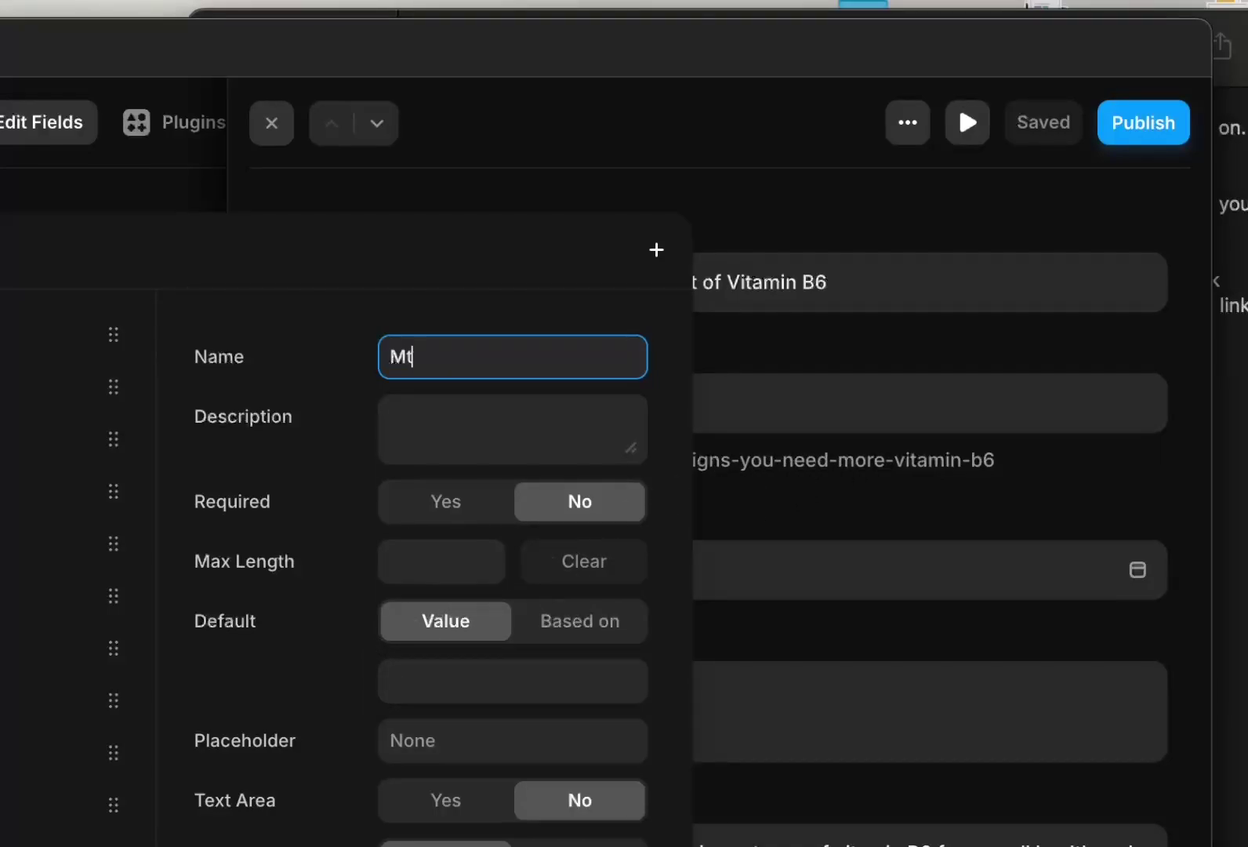
text( Descfription)
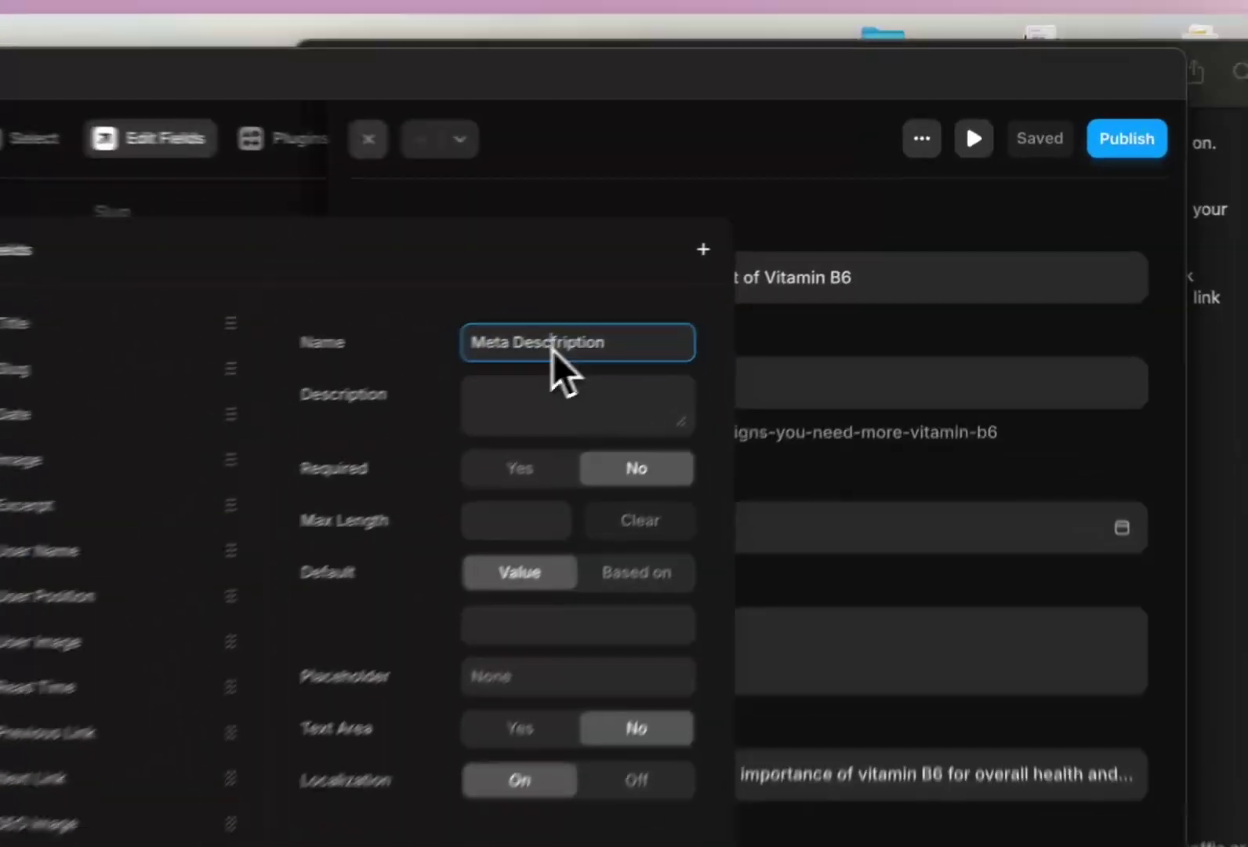
key(BackSpace)
key(BackSpace)
key(BackSpace)
key(BackSpace)
key(BackSpace)
key(BackSpace)
key(BackSpace)
key(BackSpace)
text(rti)
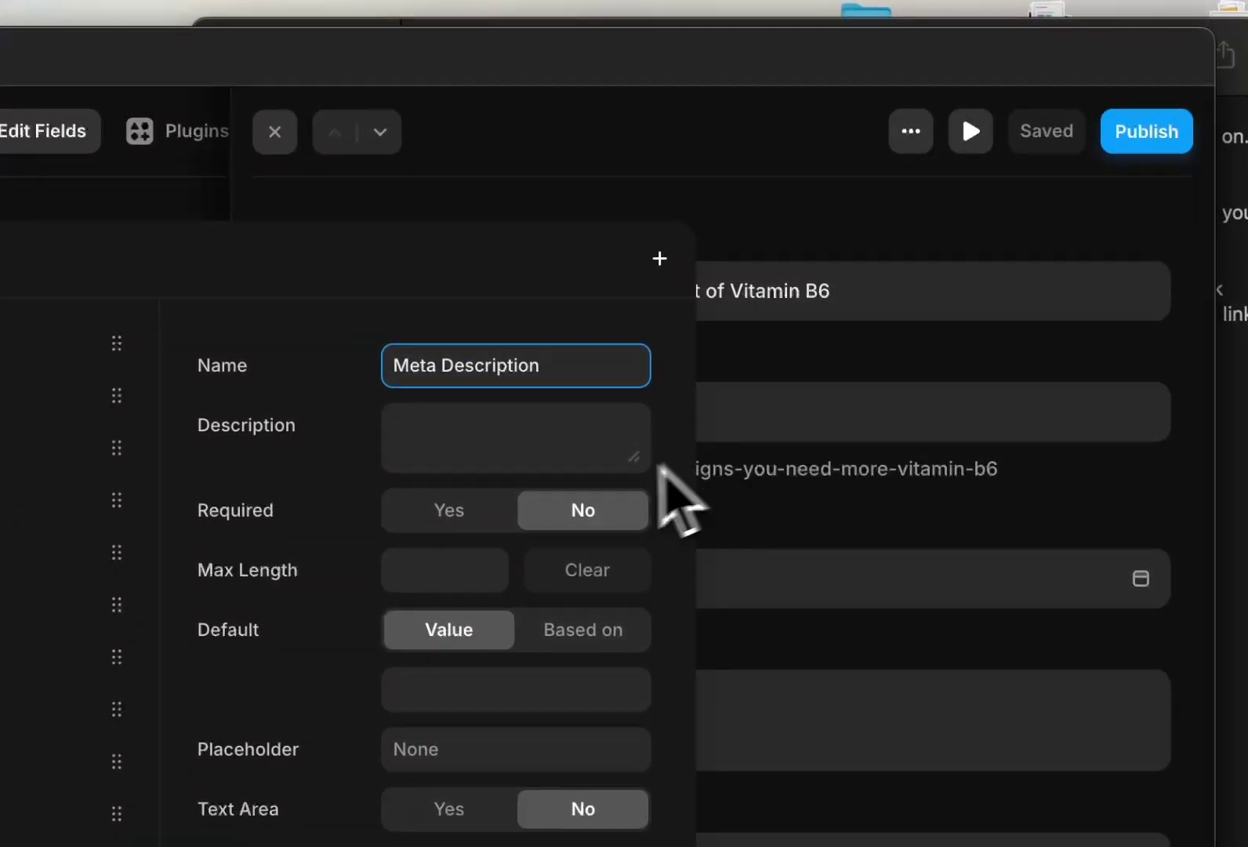
click(547, 465)
key(Caps_Lock)
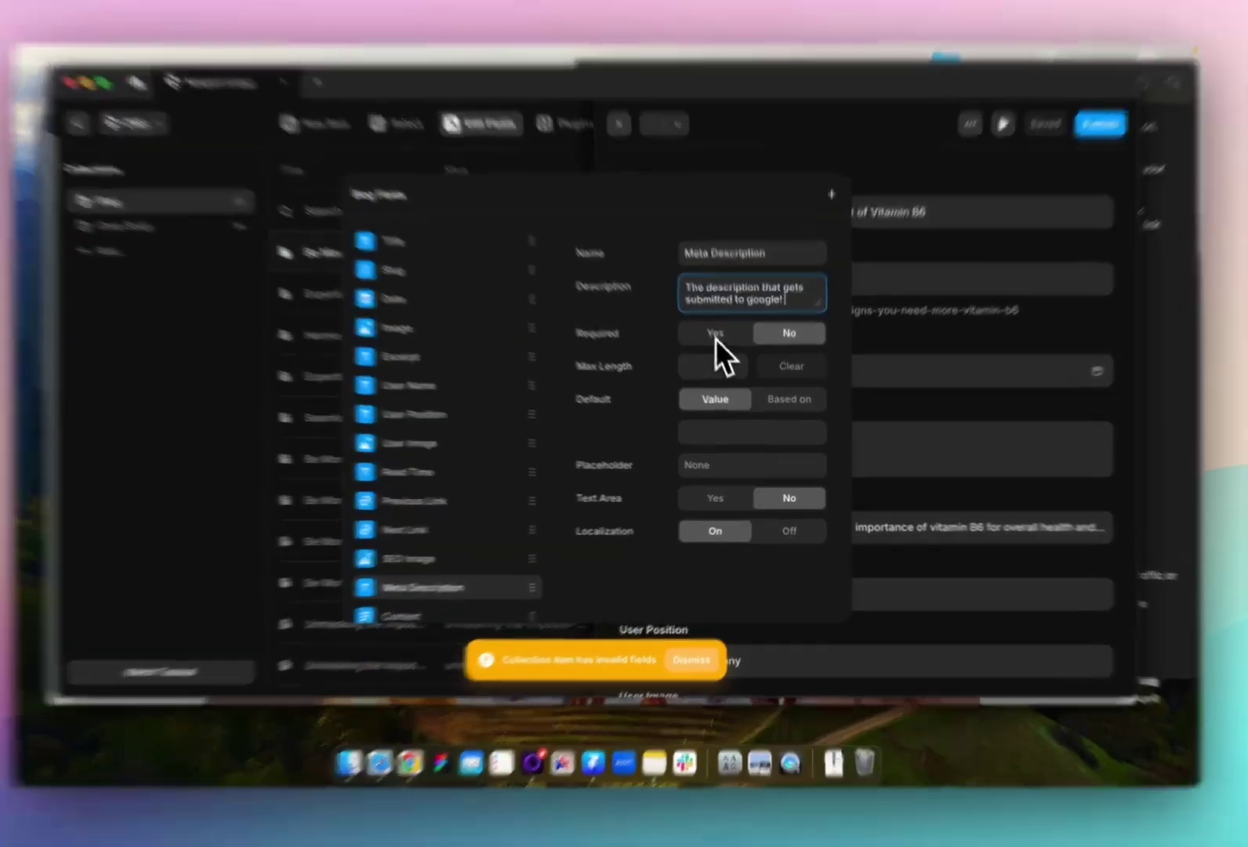
click(719, 348)
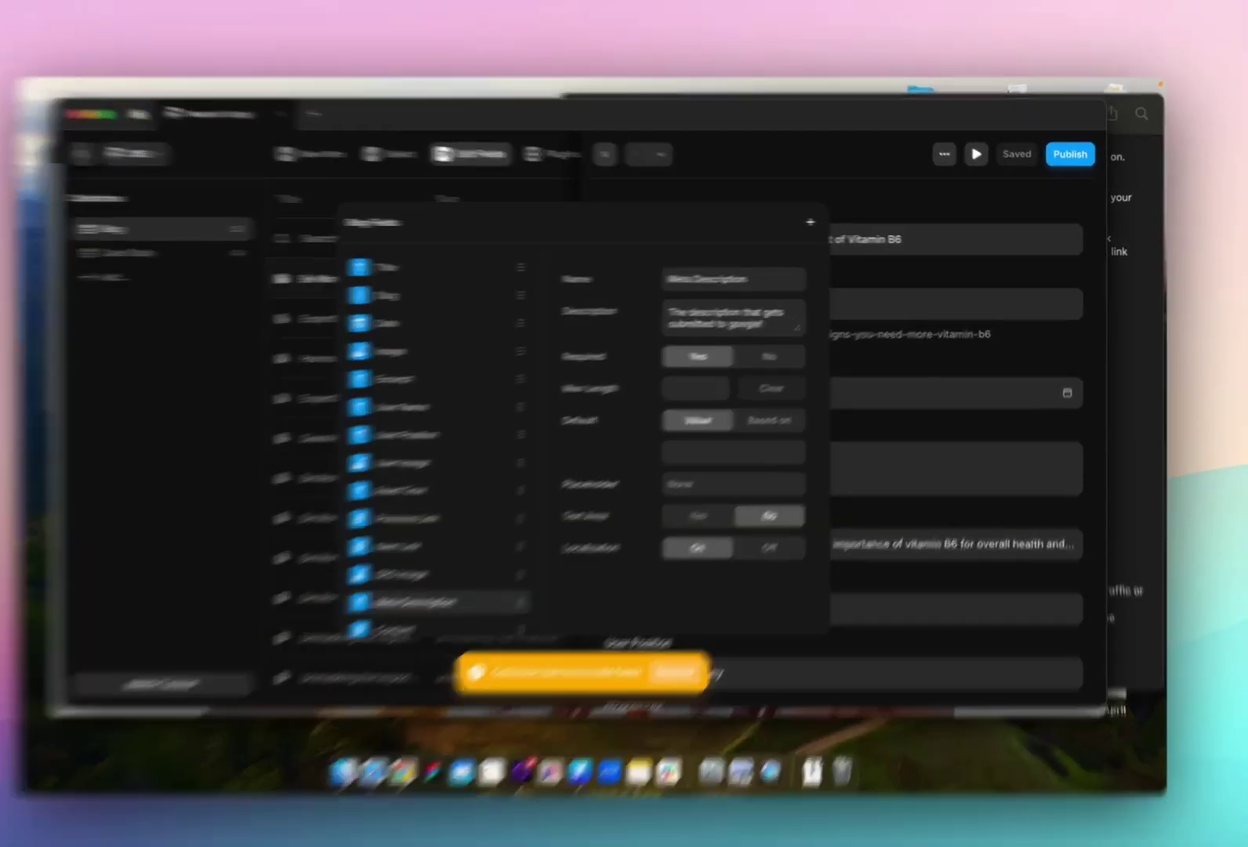
Close the field editor and dismiss the invalid fields warning.
click(888, 232)
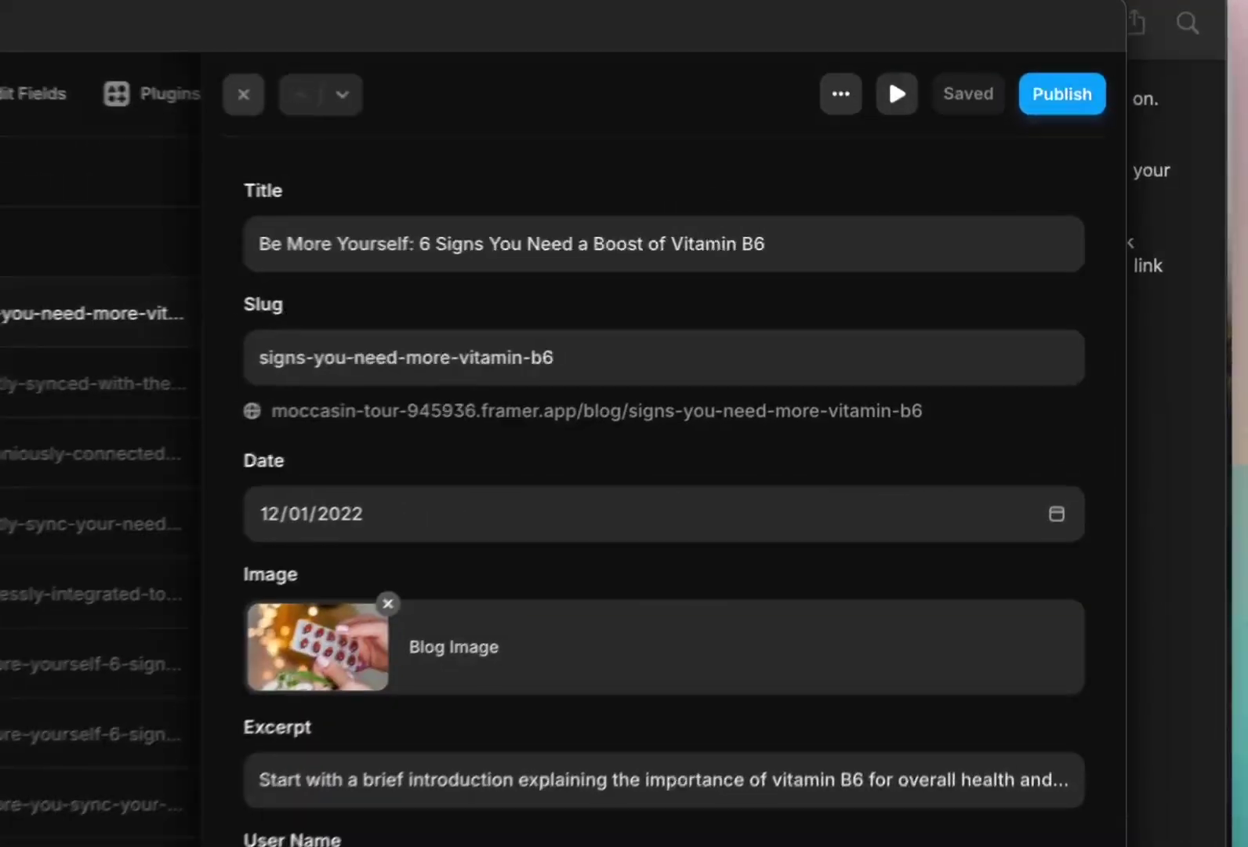
scroll(863, 360, down, 5)
scroll(590, 627, down, 15)
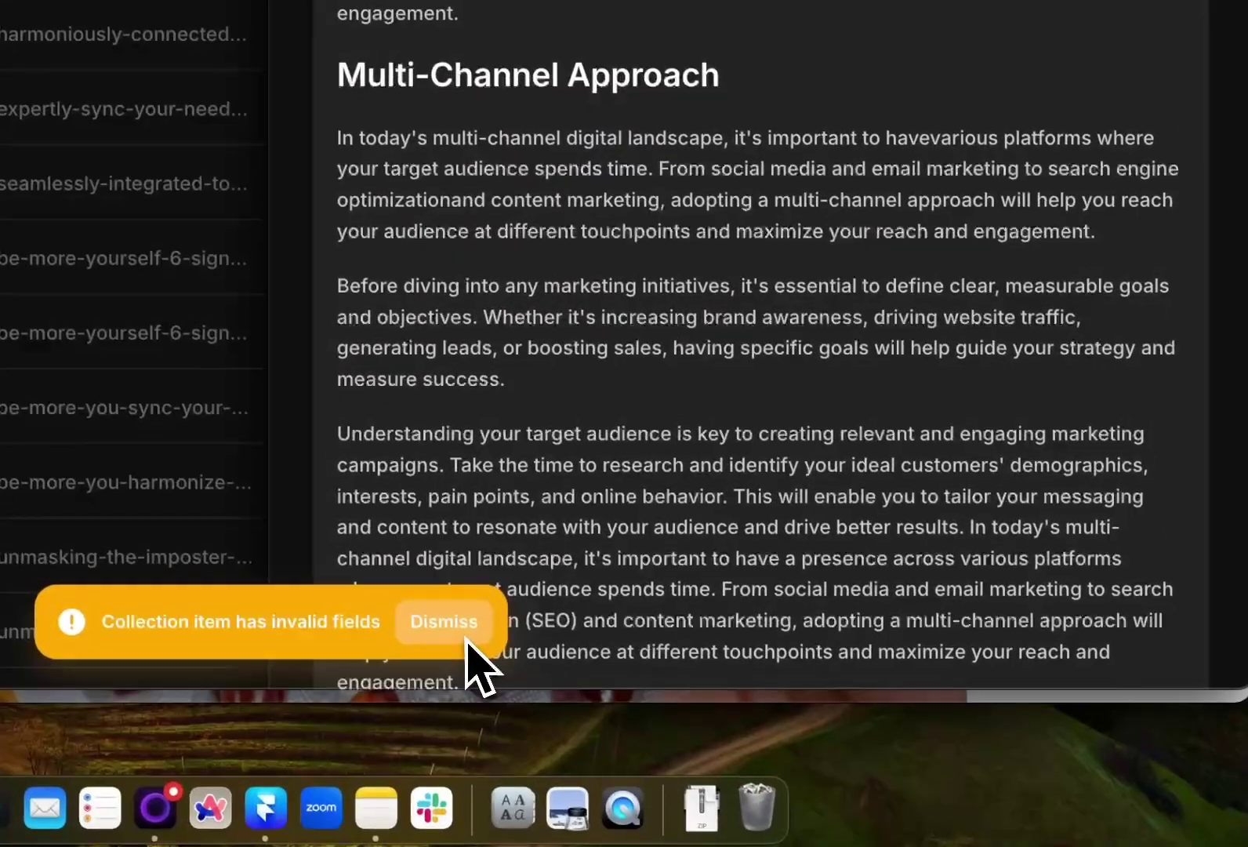
click(468, 640)
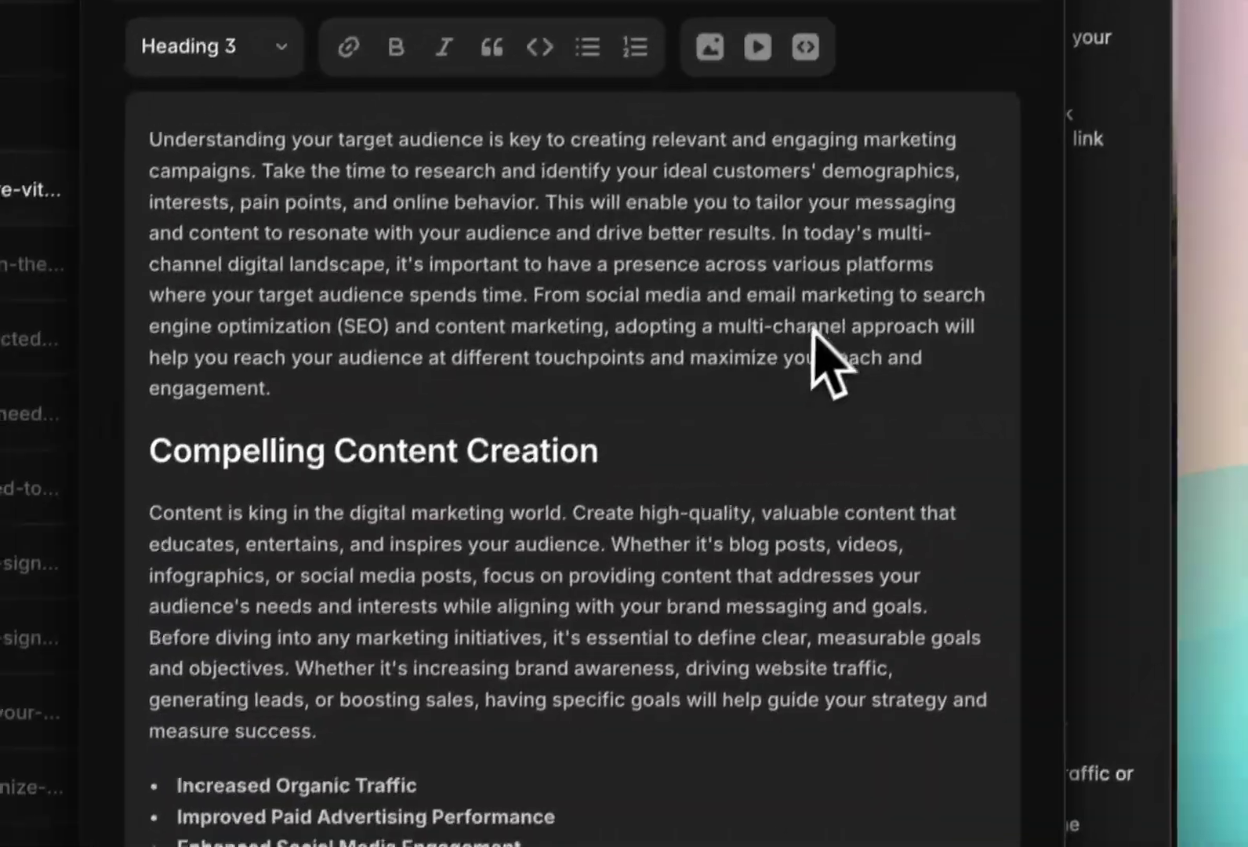
scroll(950, 488, up, 10)
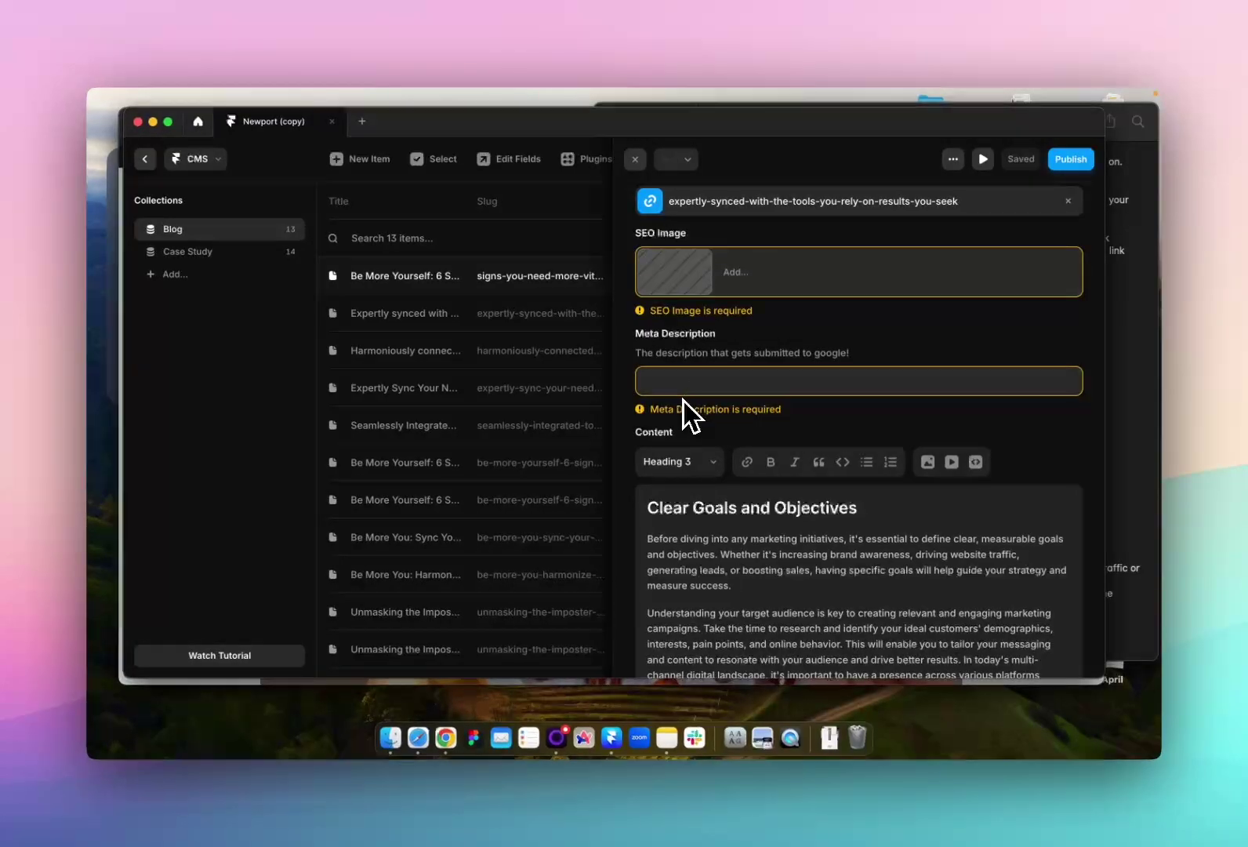
scroll(687, 401, up, 2)
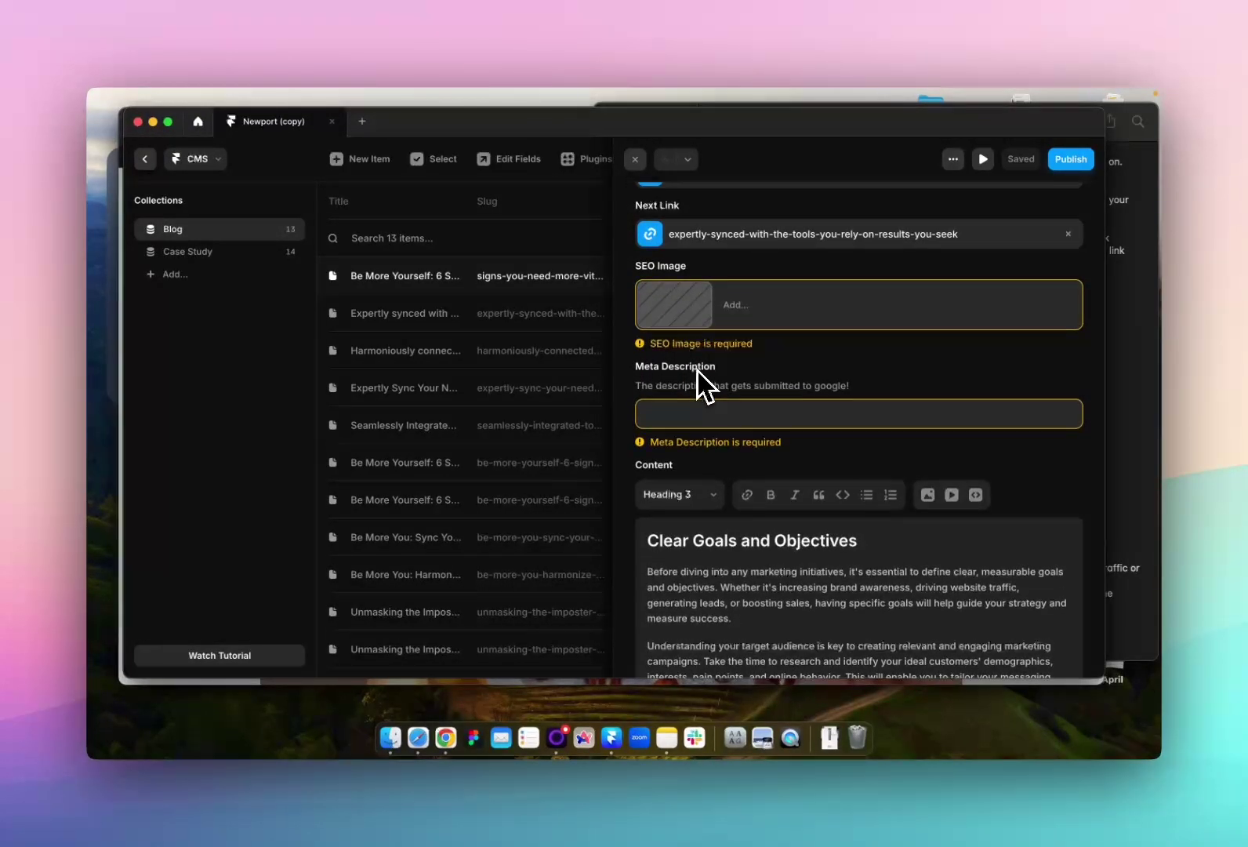
Enter 'this is my description' as the post's Meta Description and publish.
click(698, 414)
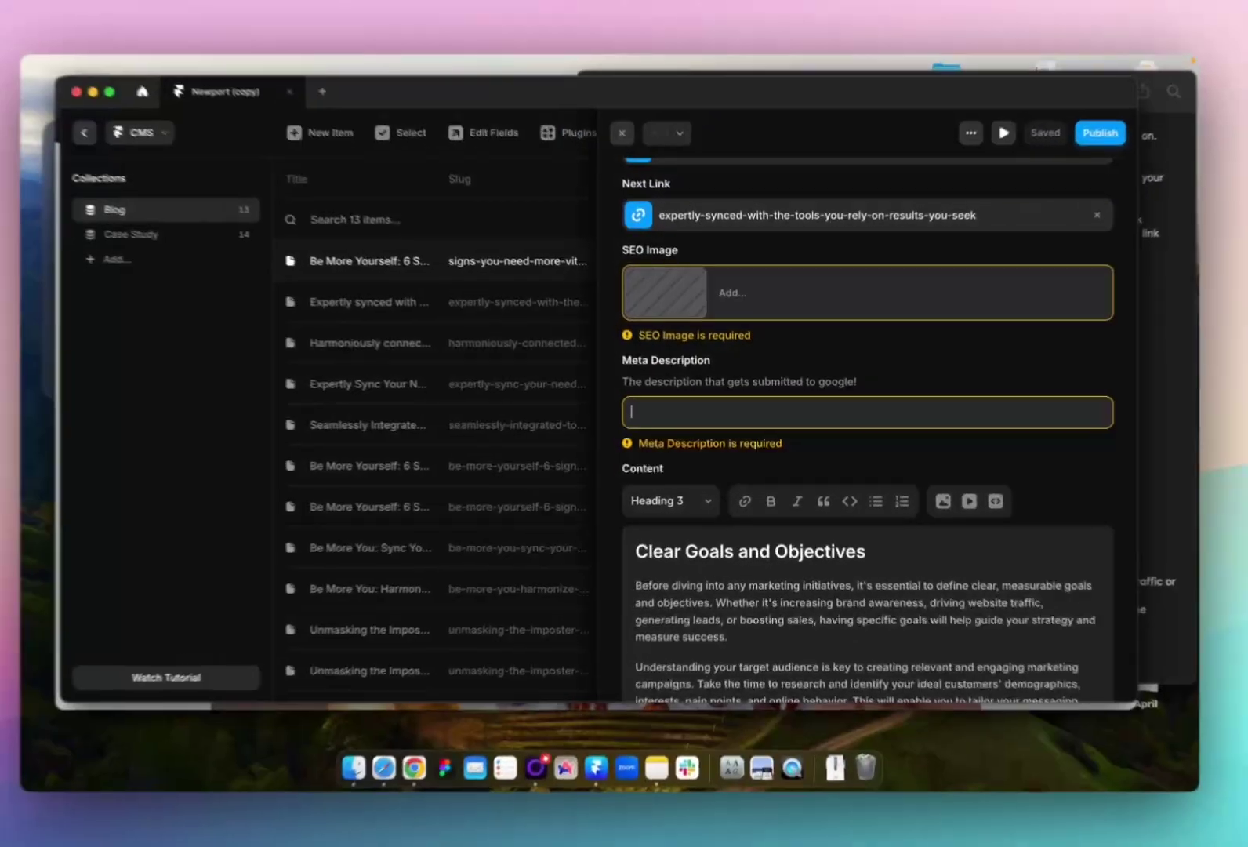
text(this is my des)
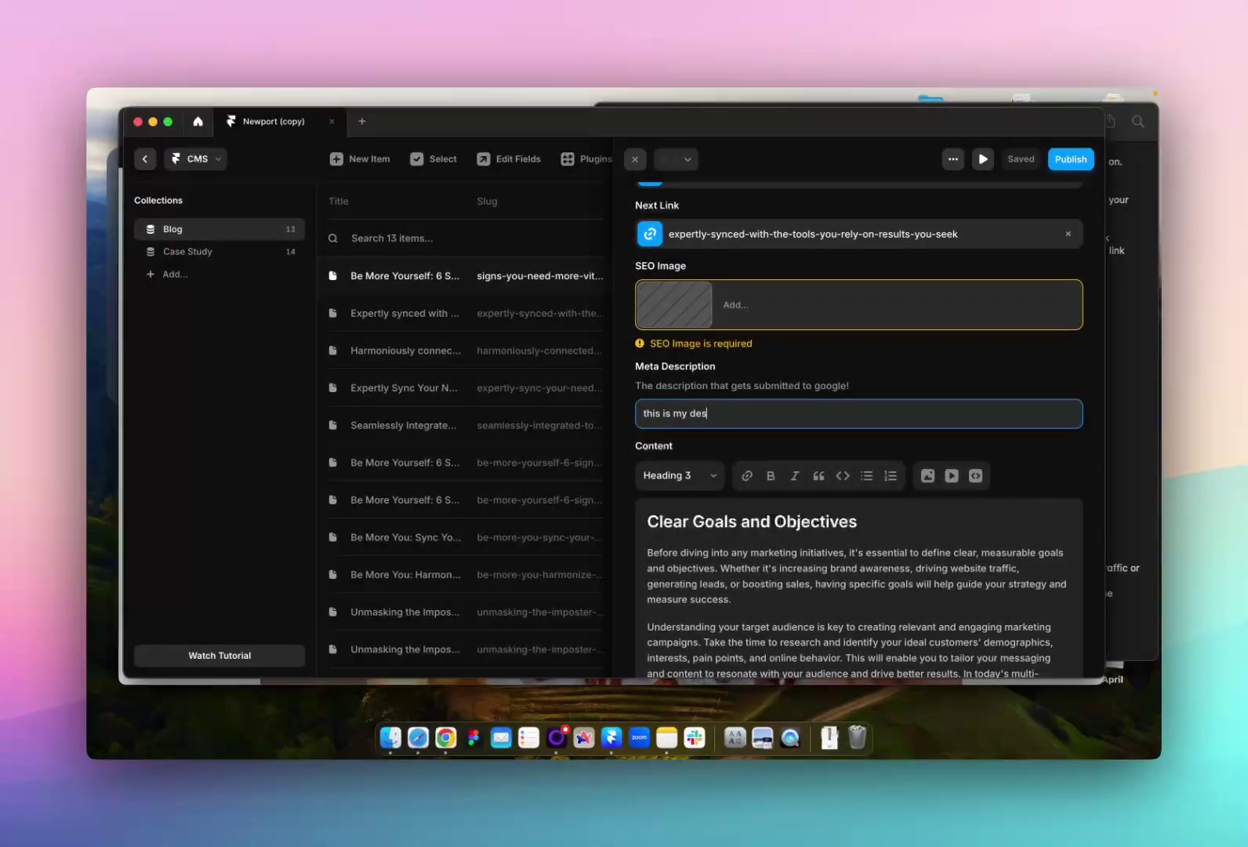
text(cription)
click(831, 380)
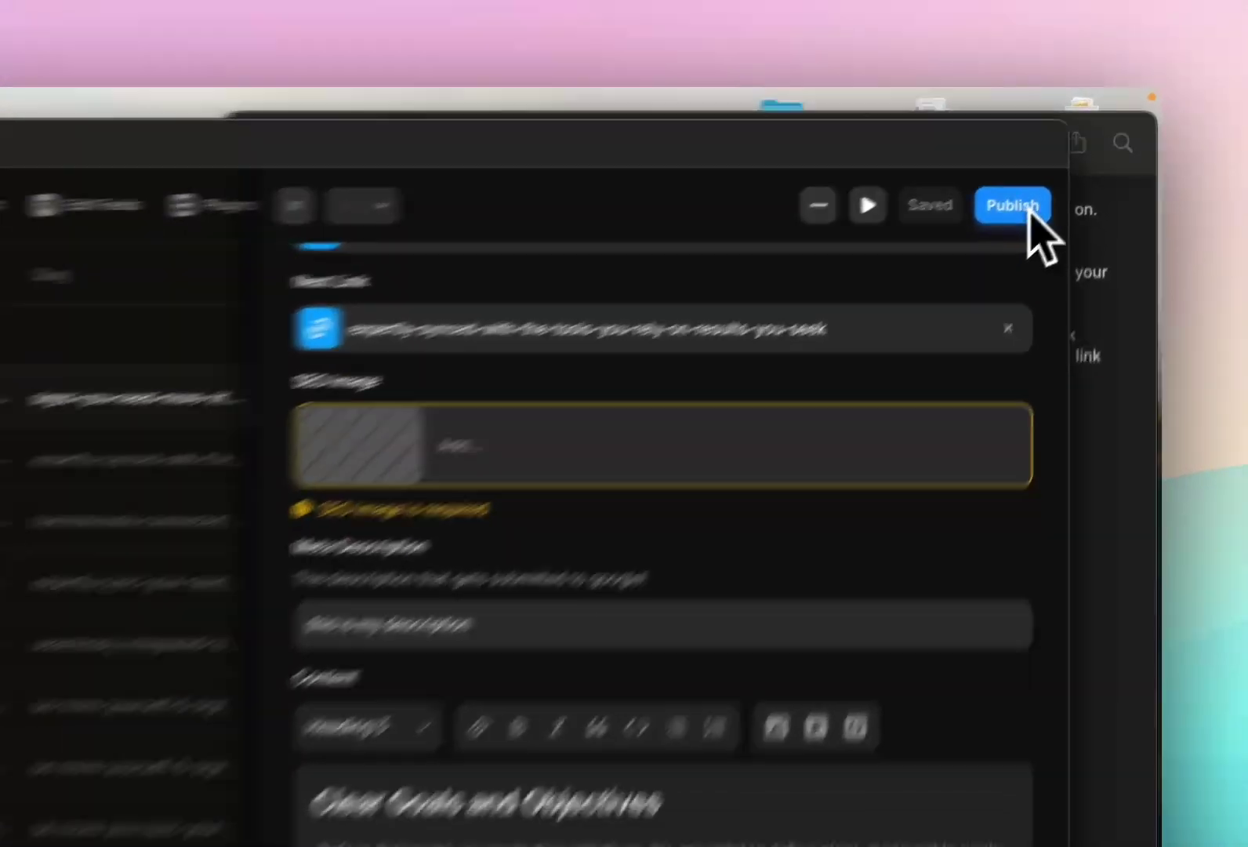
click(1086, 106)
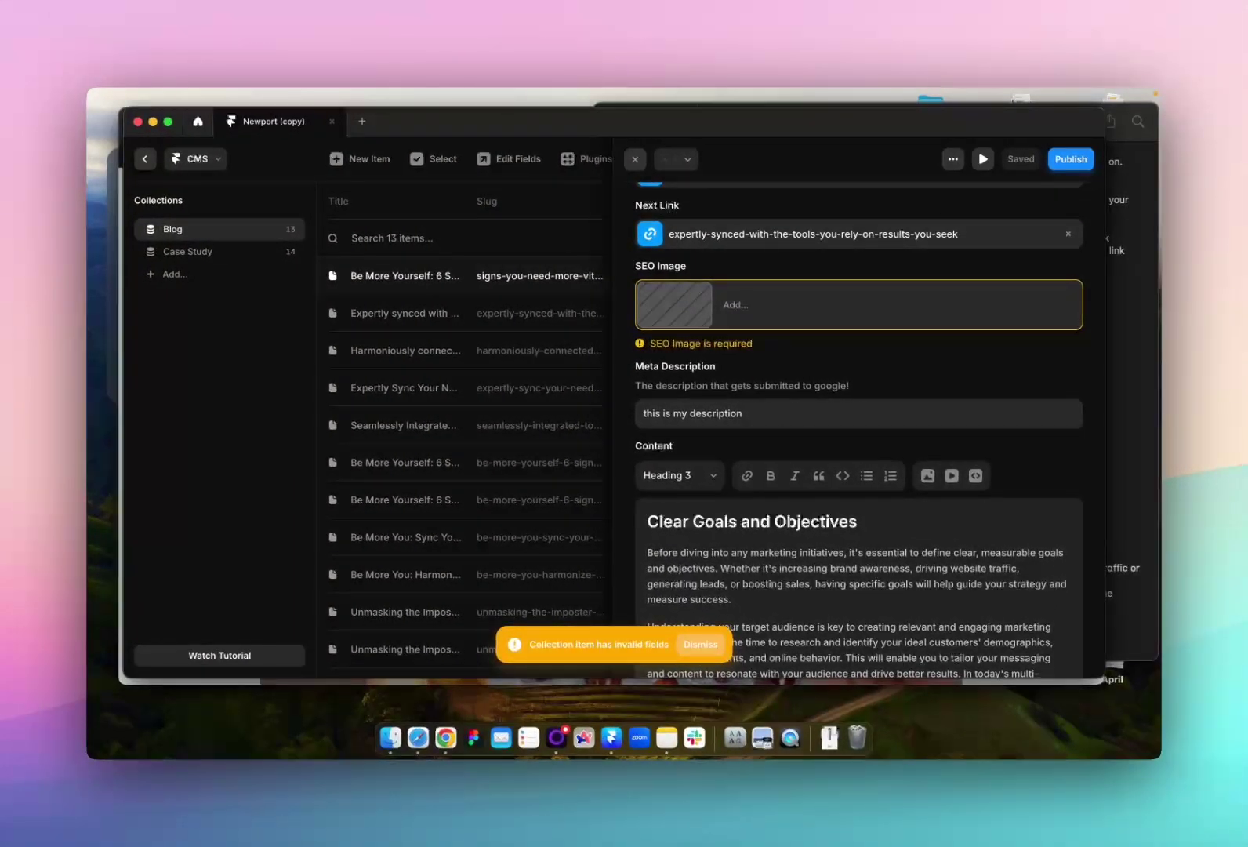
In the Blog page's settings, enter {{Meta Description}} as the Page Description and save.
click(145, 158)
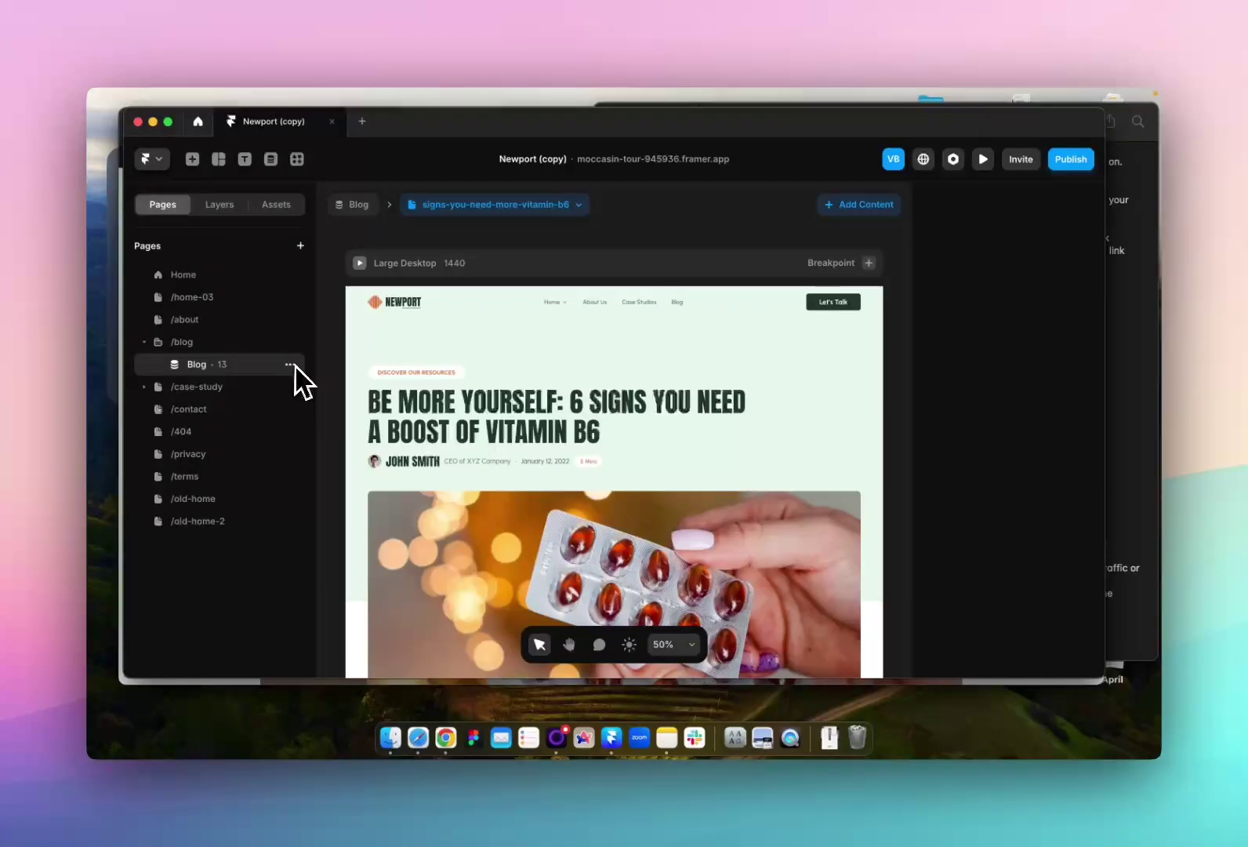
click(290, 366)
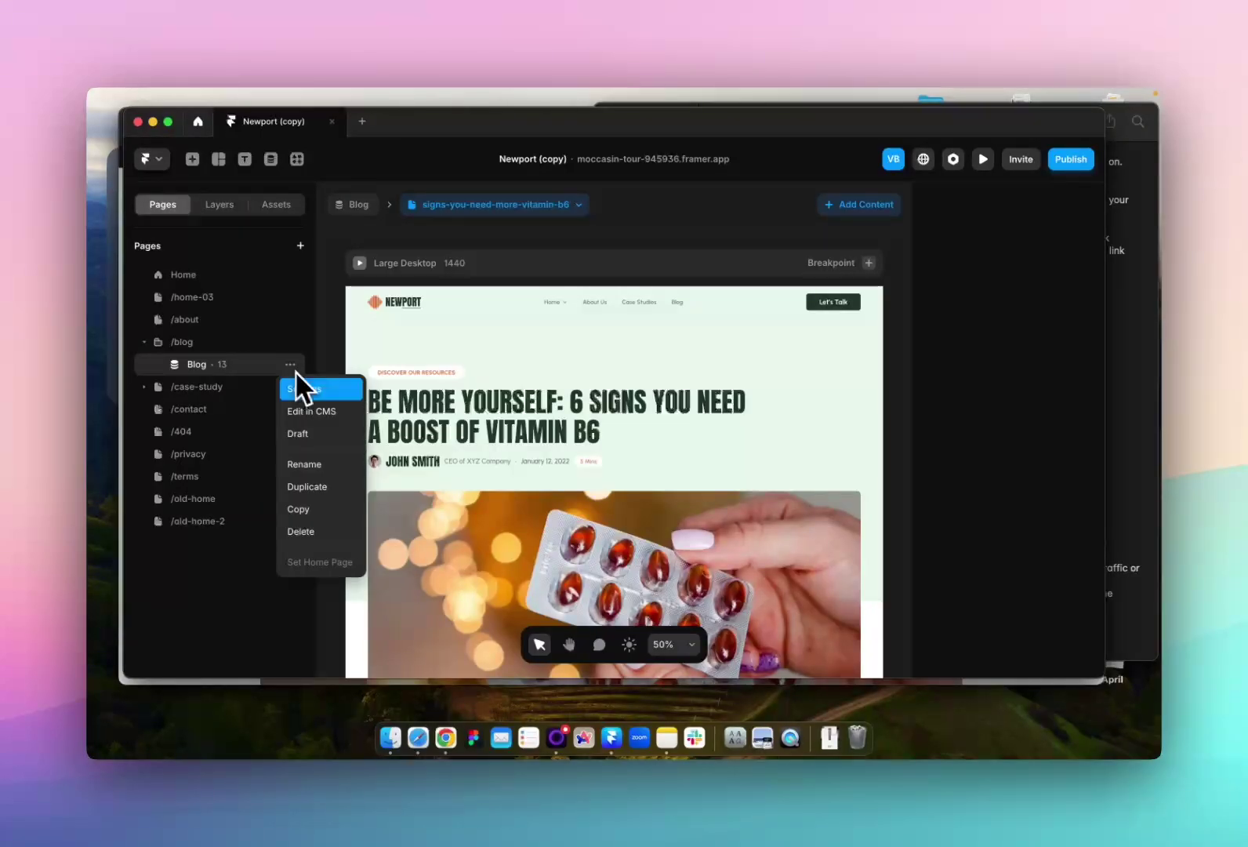
click(339, 396)
click(525, 417)
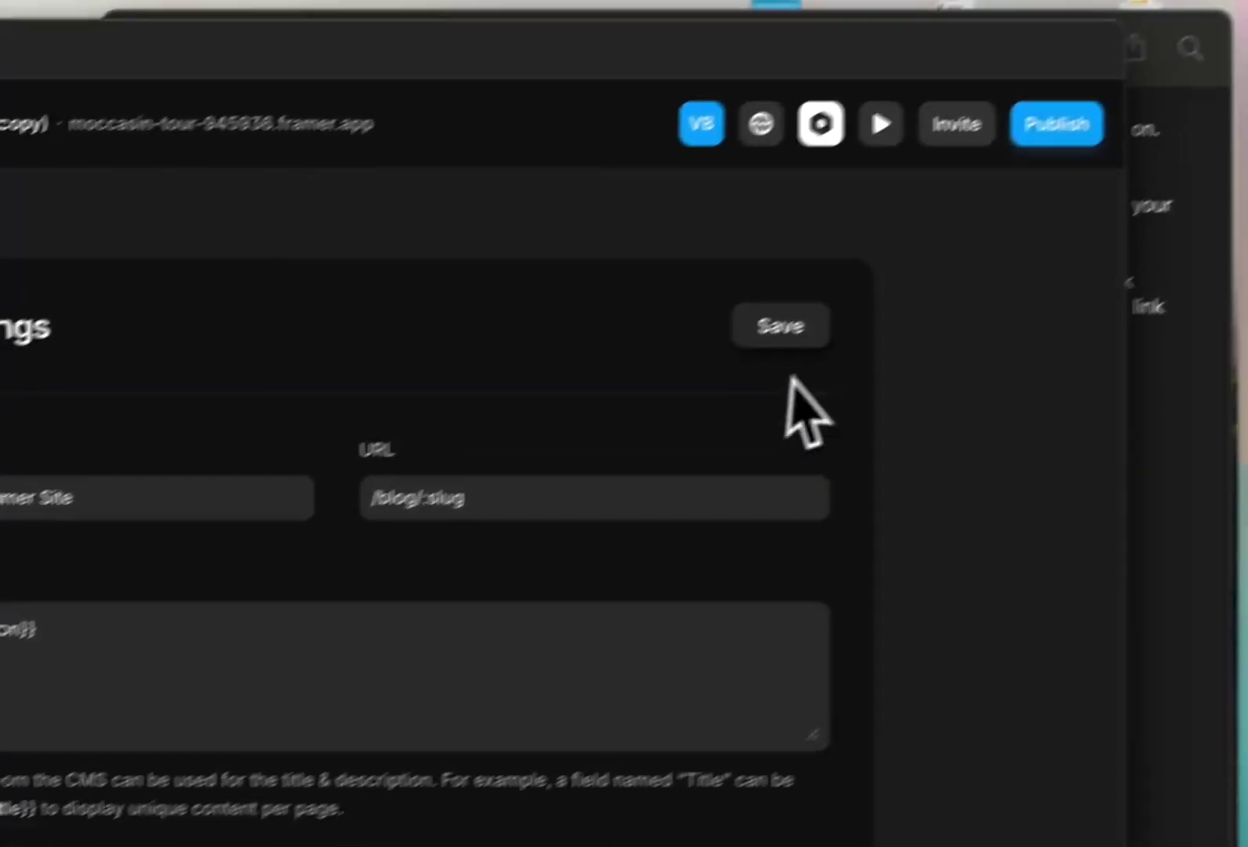
click(1102, 182)
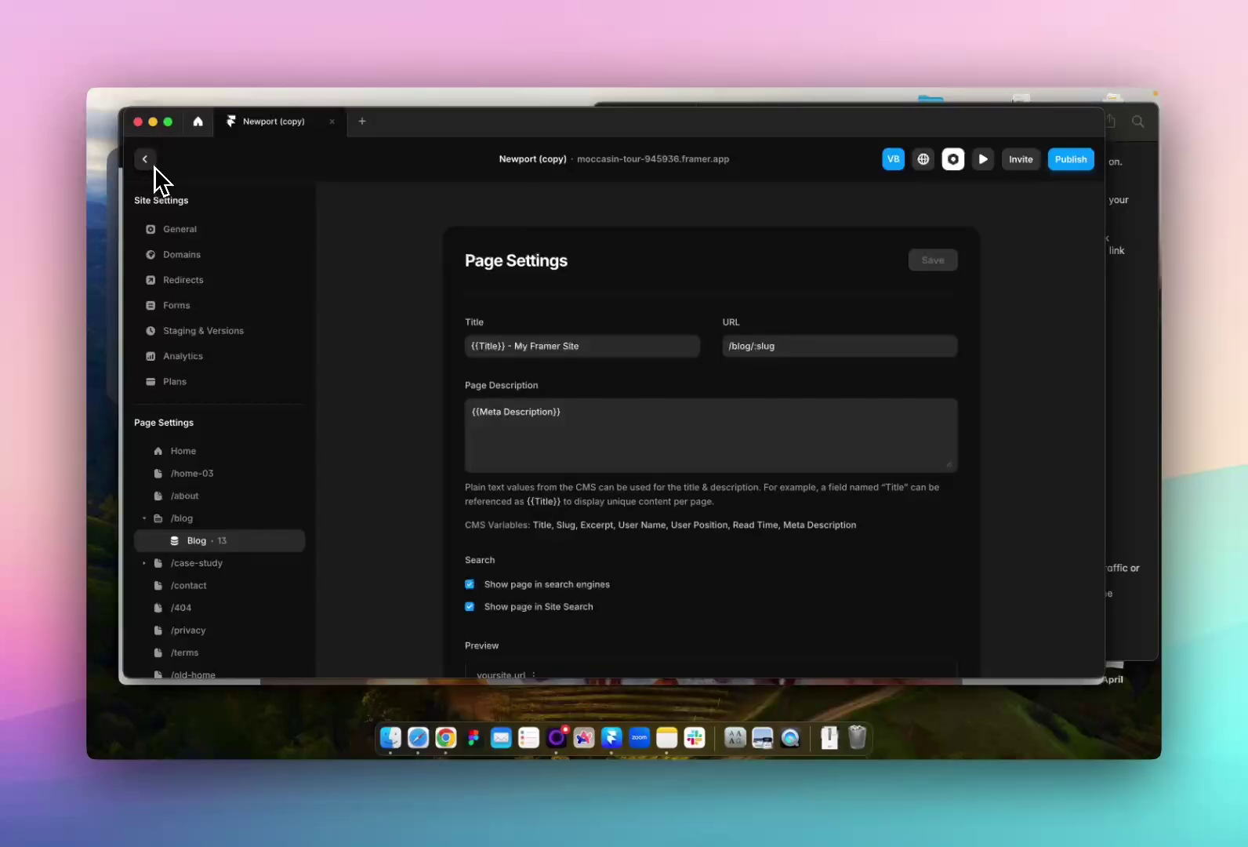
Leave Site Settings and show the Home page's Large Desktop and Desktop frames on the canvas.
click(153, 163)
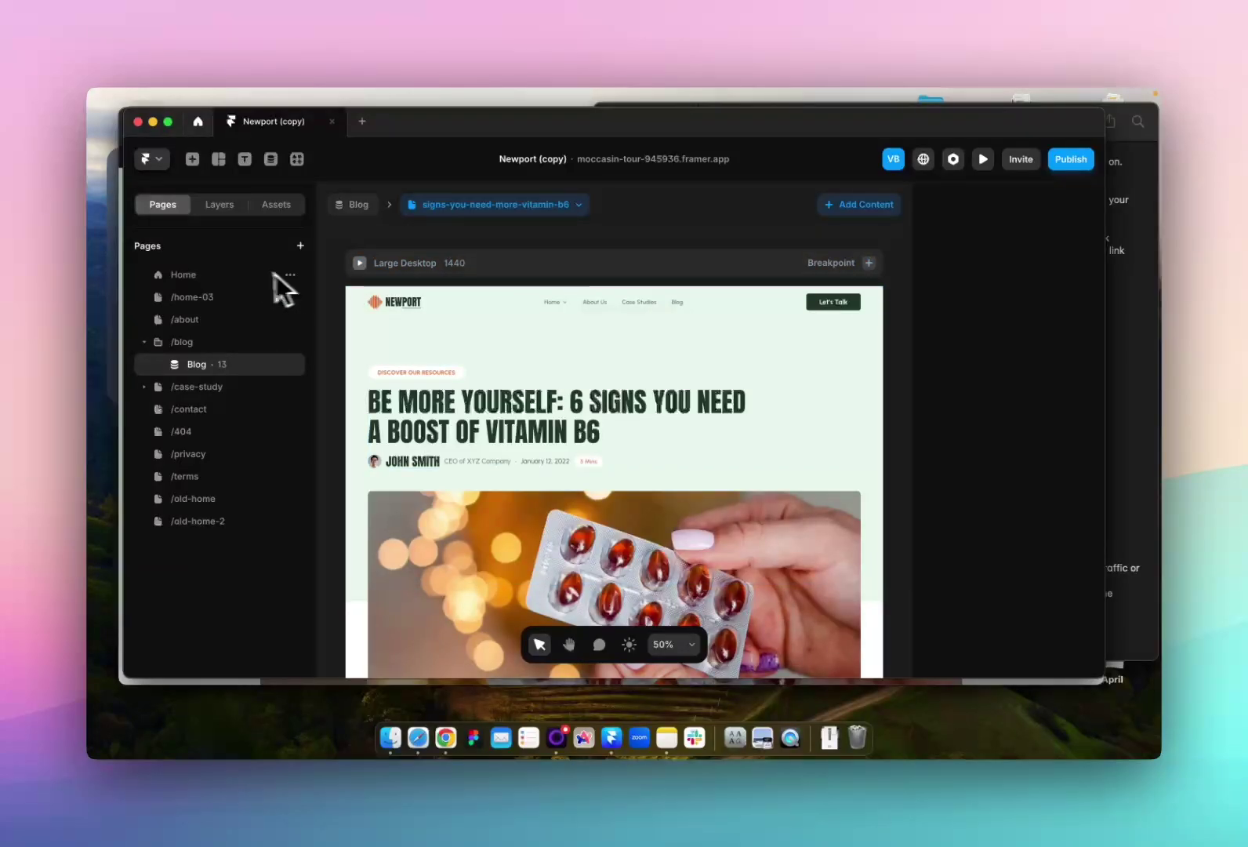
click(250, 274)
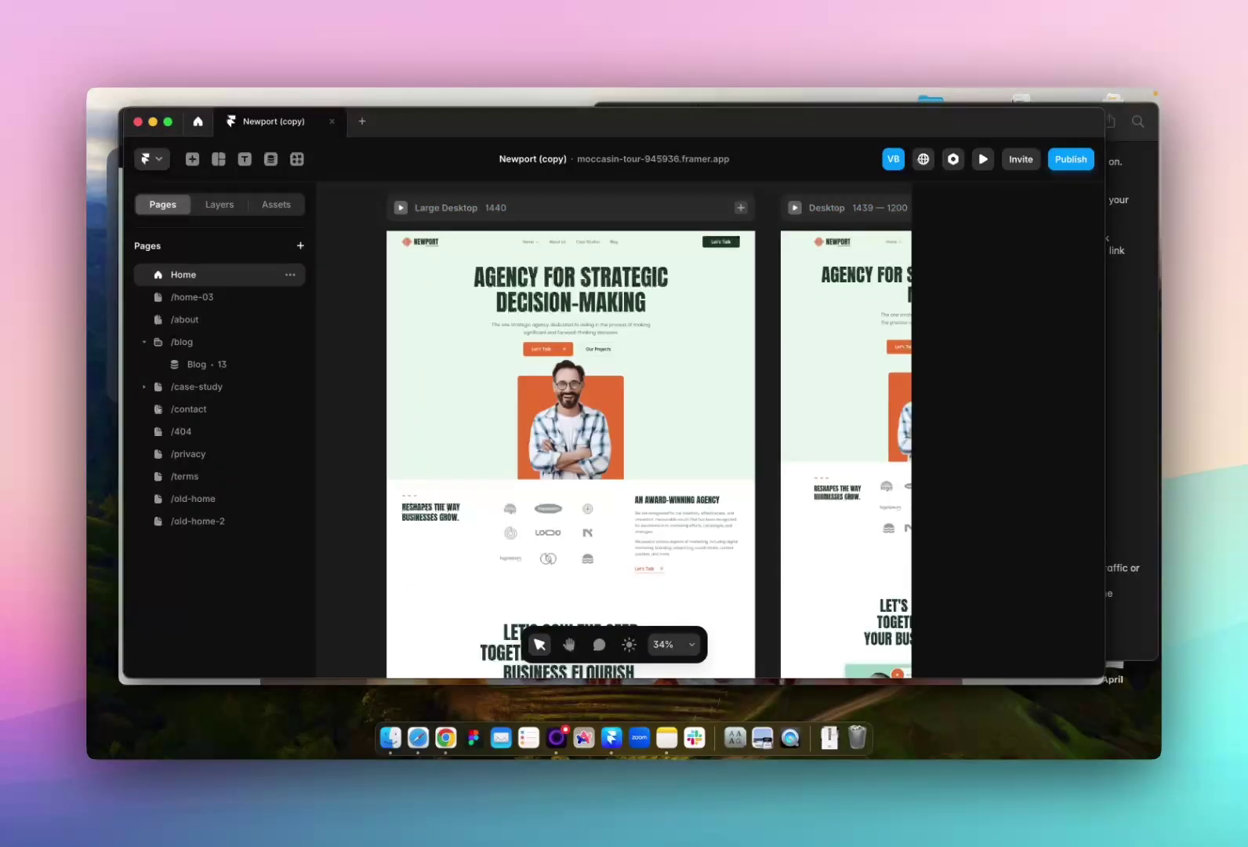